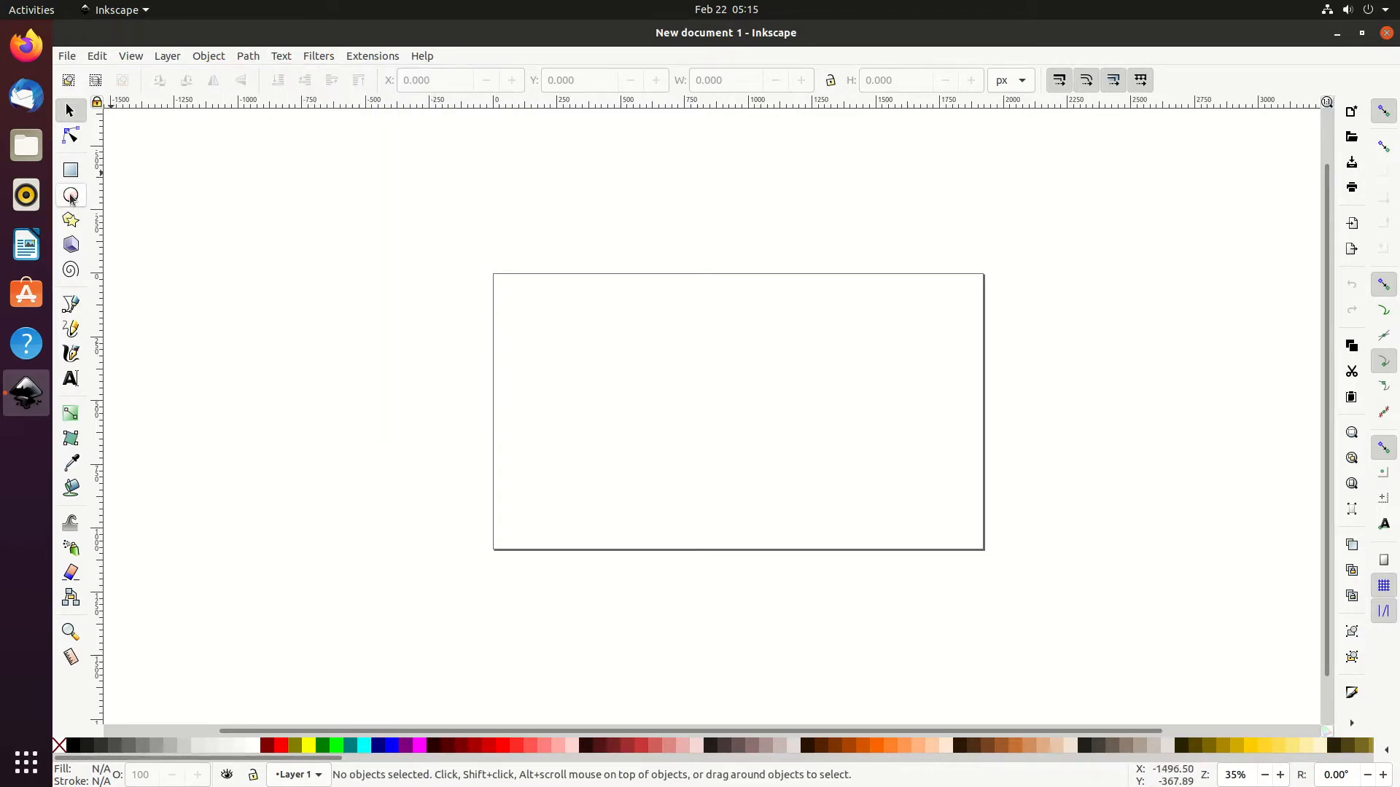
Step: Draw an eight-pointed star about 1176 px wide with a spoke ratio of 0.227 and move it onto the left half of the page
click(71, 219)
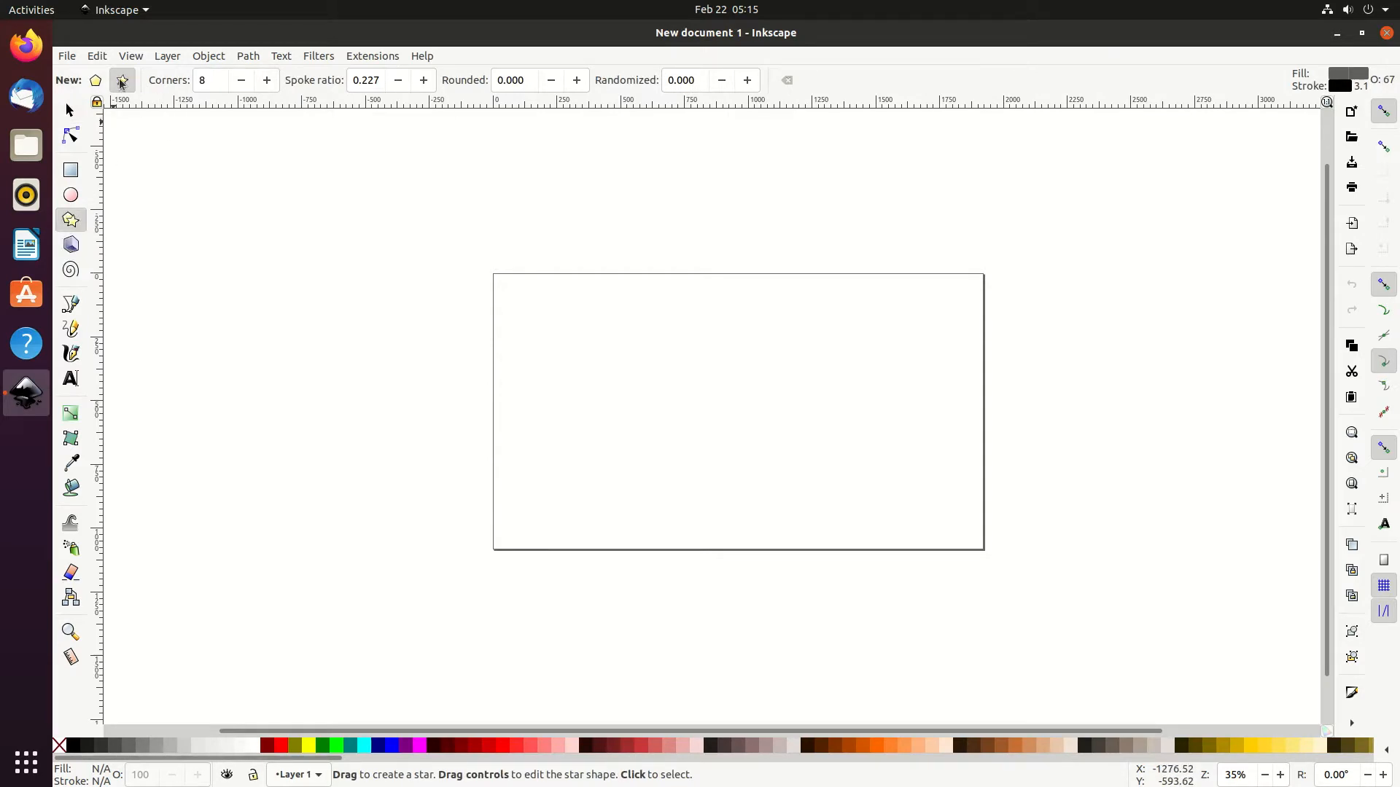
drag(587, 317, 696, 427)
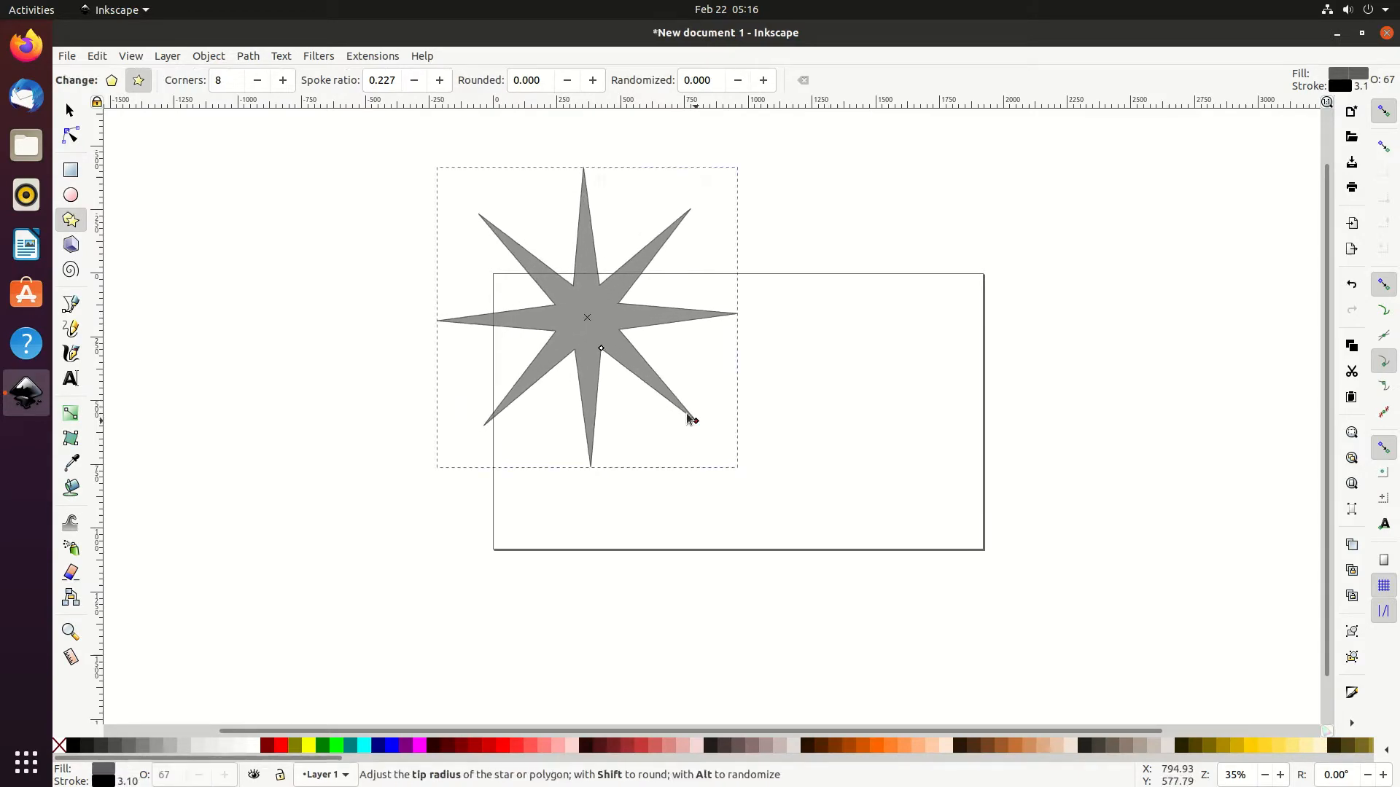
click(70, 110)
drag(616, 346, 658, 399)
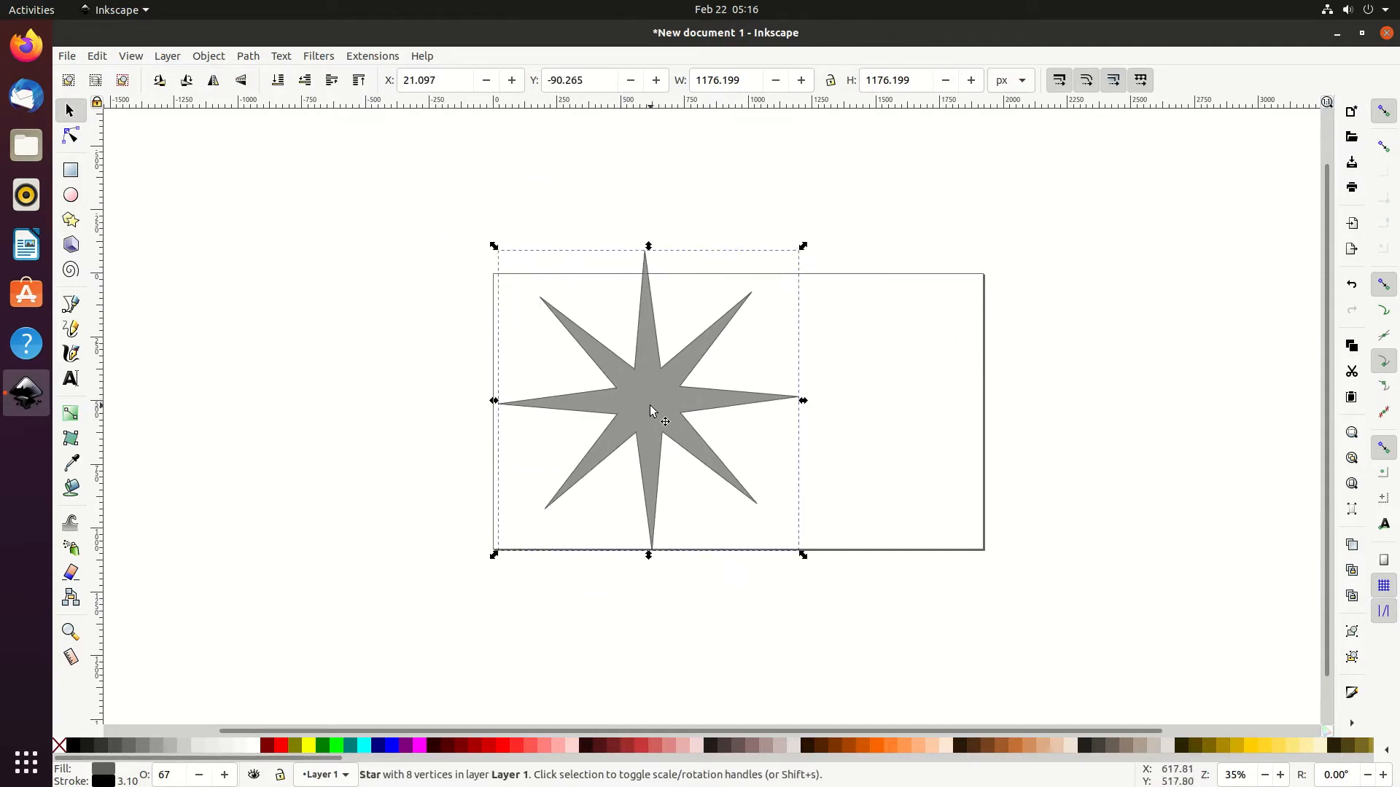
Step: Draw an ellipse about 481 by 506 px beside the star and turn off snapping
click(70, 196)
mouse_move(376, 275)
mouse_down()
mouse_move(437, 343)
mouse_move(452, 330)
mouse_move(481, 354)
mouse_move(515, 407)
mouse_up()
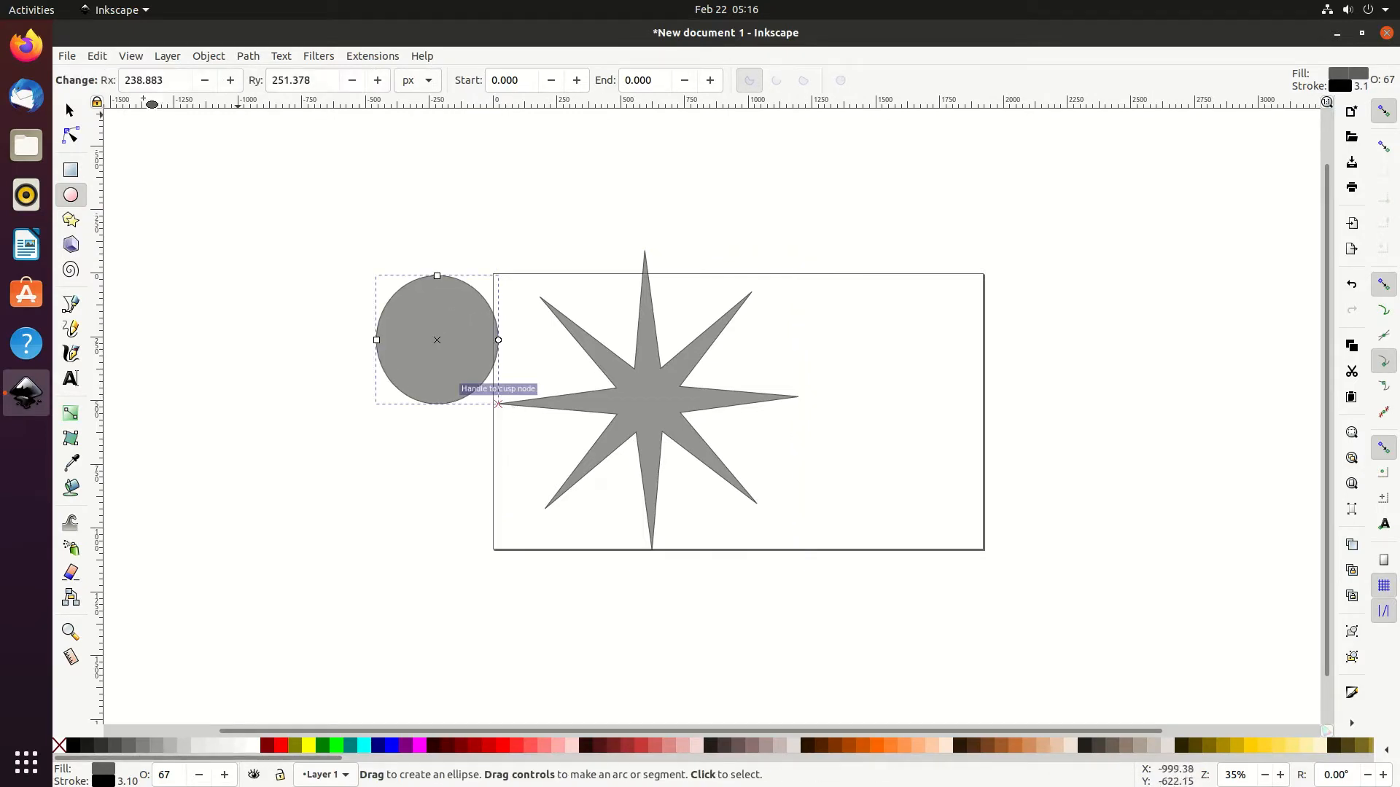
click(1383, 111)
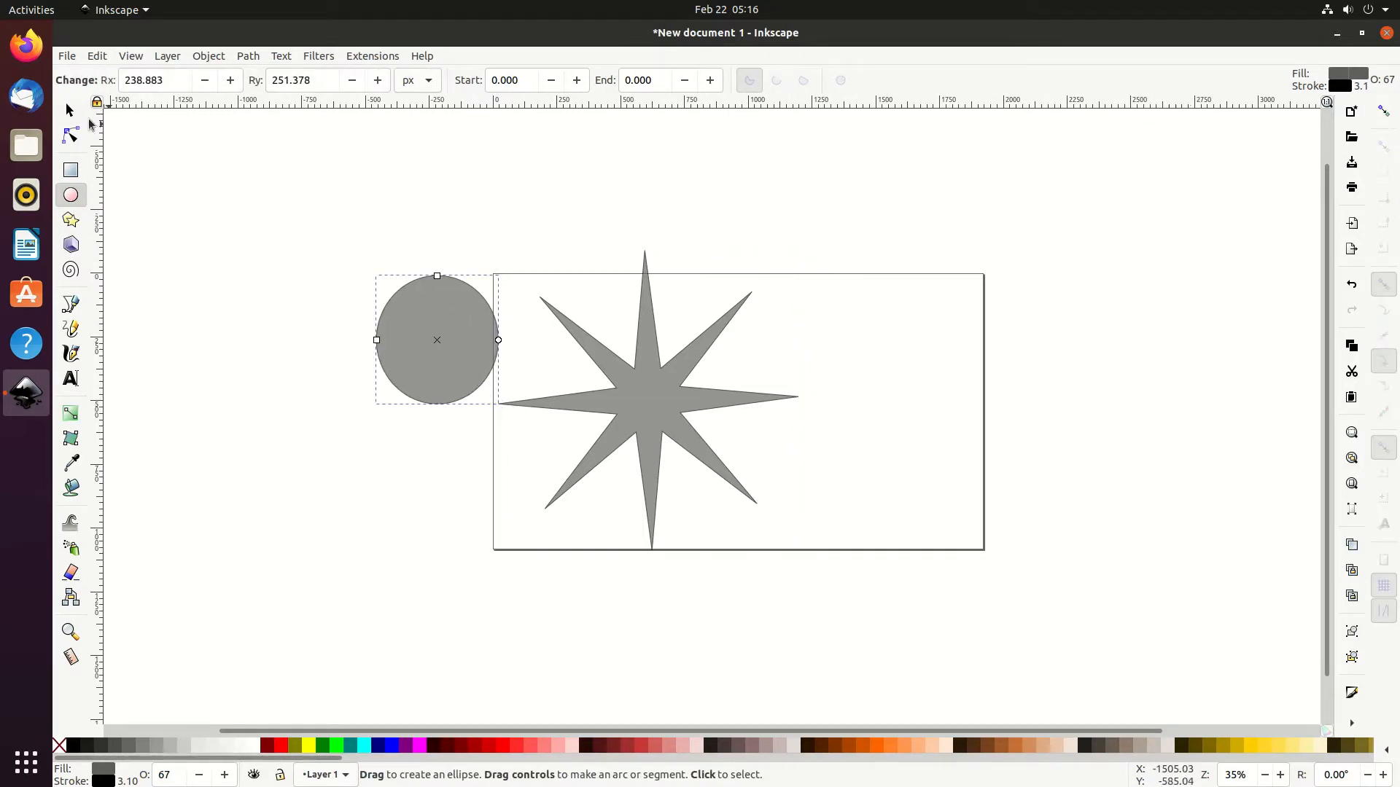
Step: Move the ellipse over the middle of the star and align their centres horizontally and vertically
key(s)
drag(481, 349, 691, 404)
key(shift+ctrl+a)
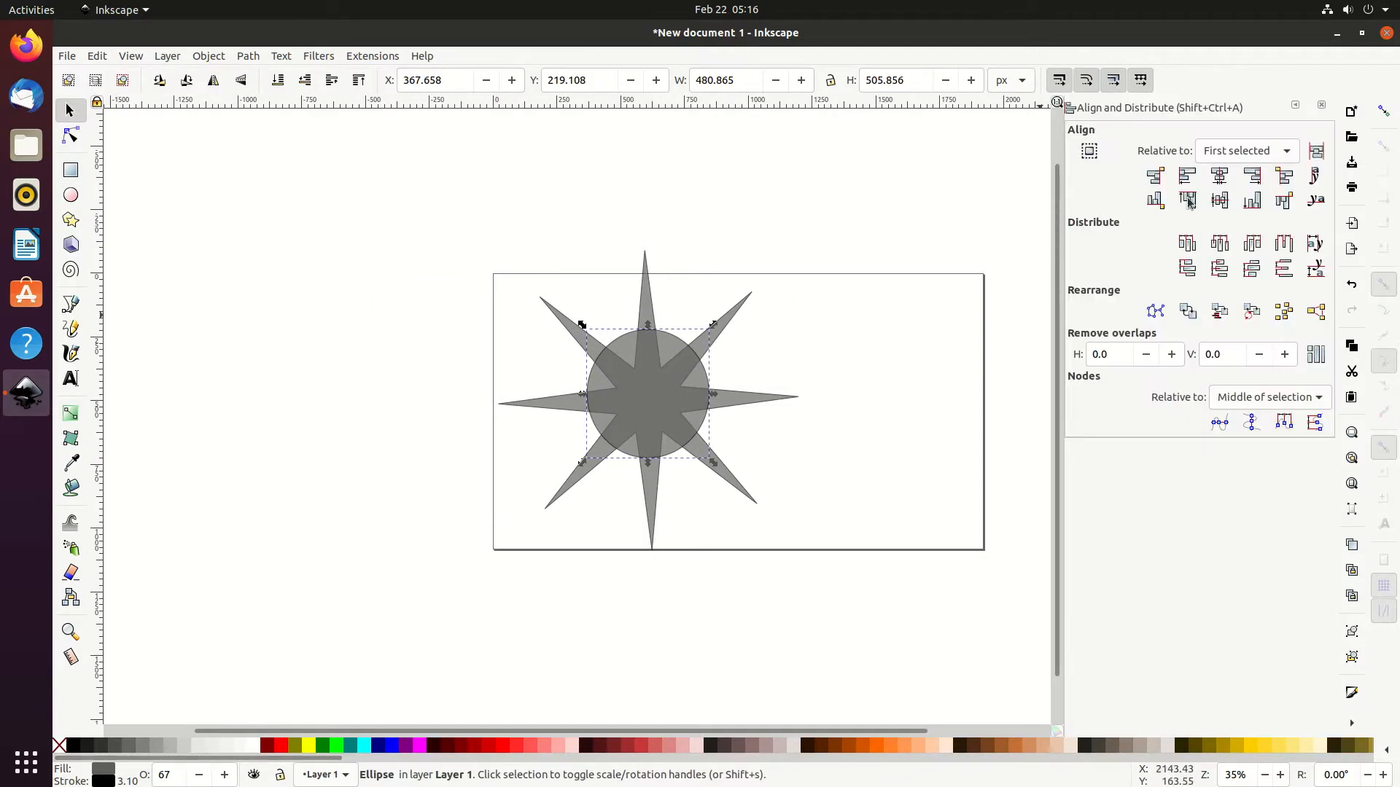
shift+click(744, 302)
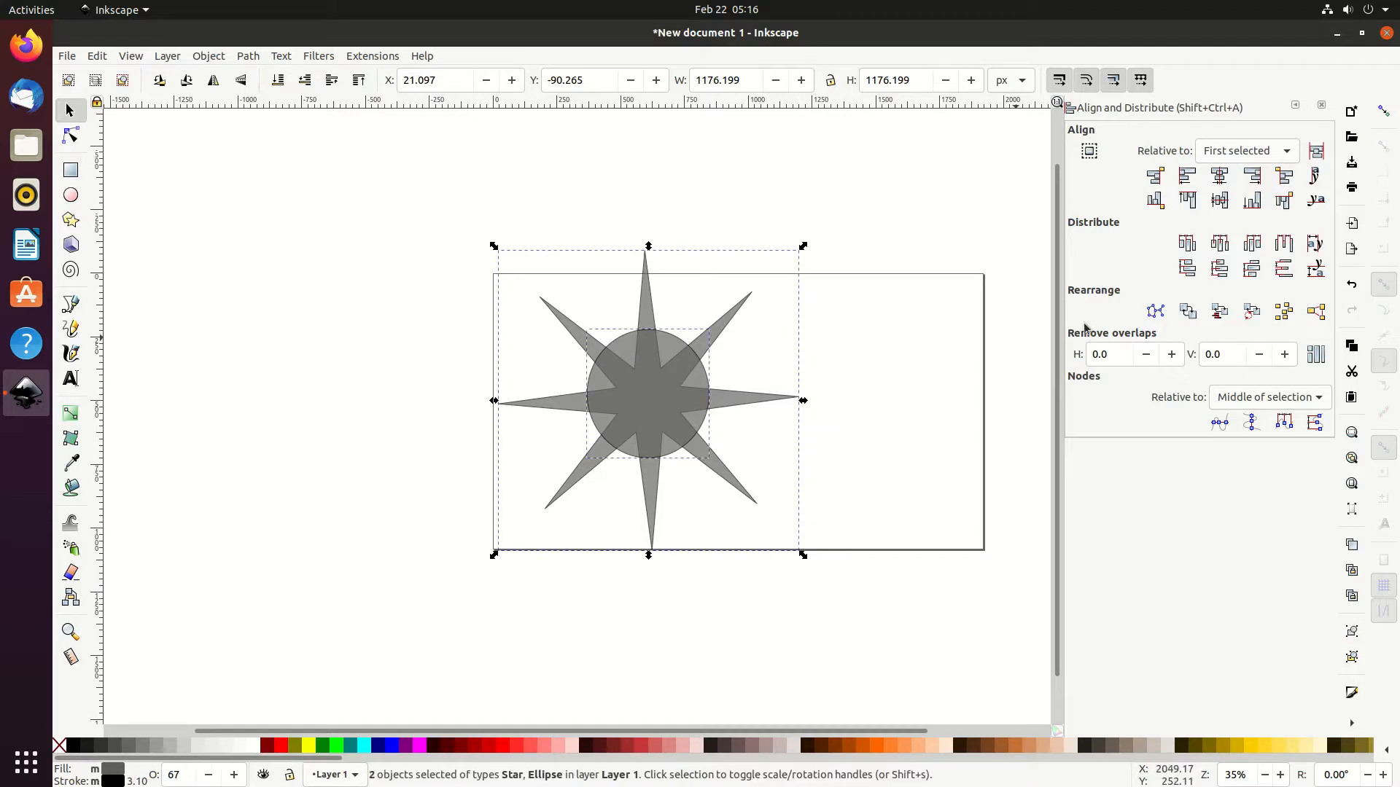
click(1224, 180)
click(834, 598)
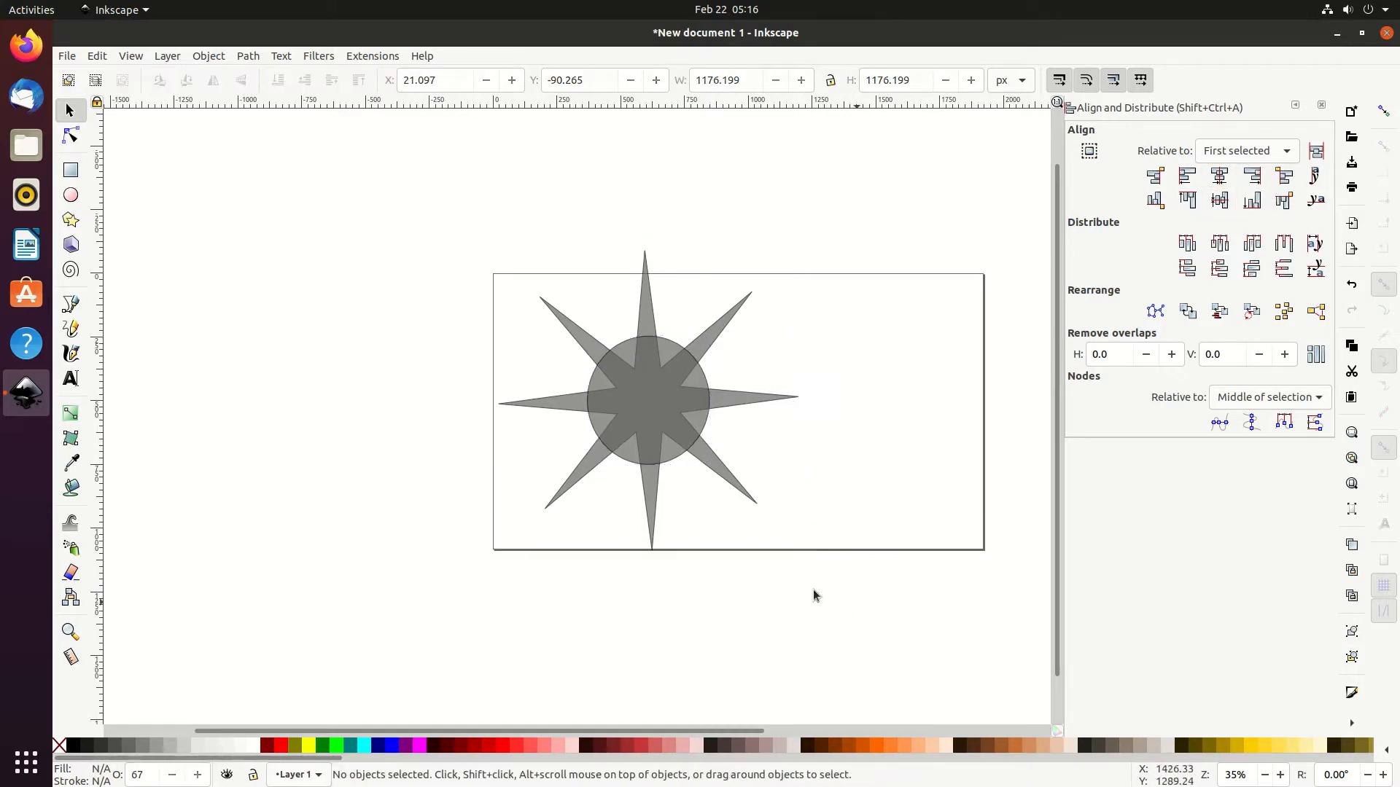
Step: Enlarge the ellipse about its centre to about 561 by 591 px so it covers more of the star's arms
scroll(755, 438, up, 2)
scroll(673, 431, down, 1)
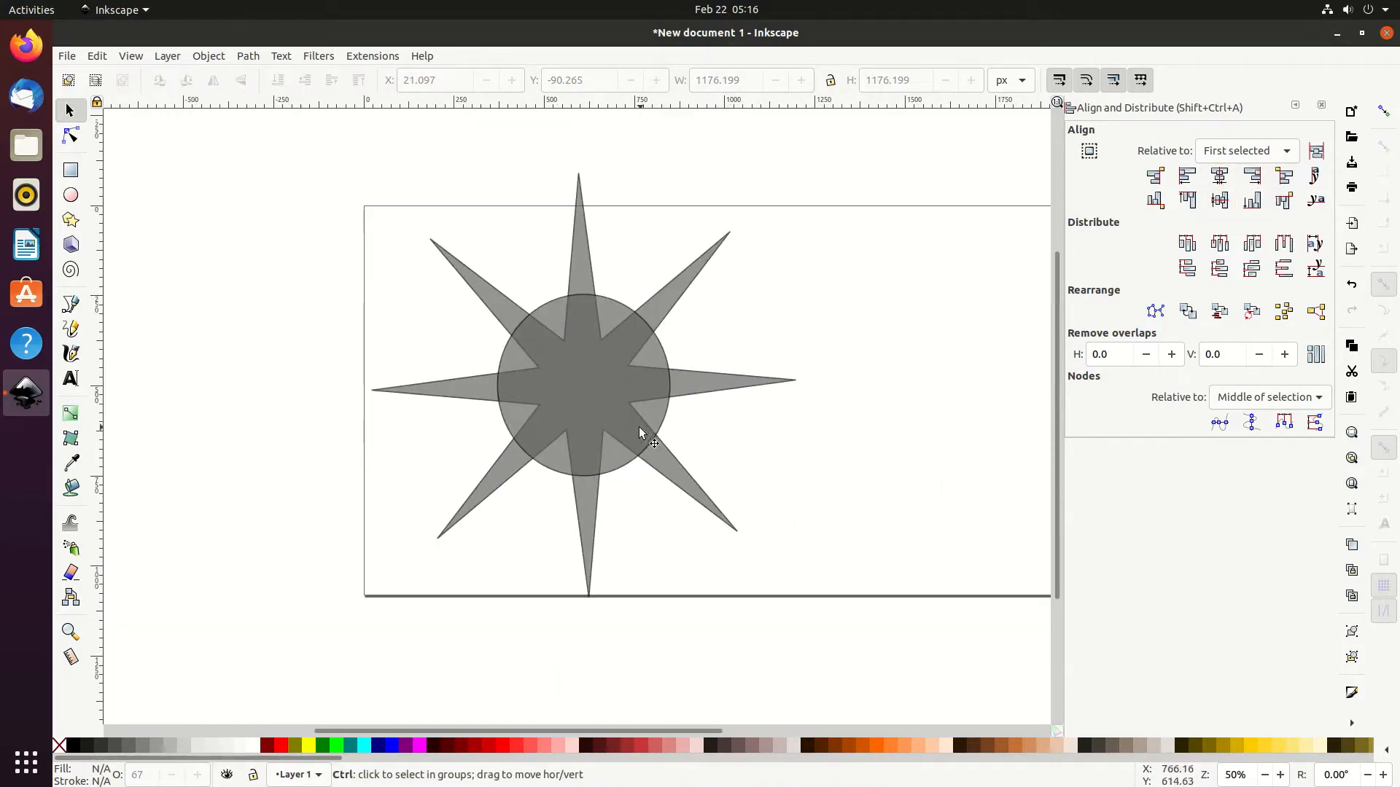
scroll(627, 406, right, 3)
scroll(543, 396, left, 2)
click(573, 384)
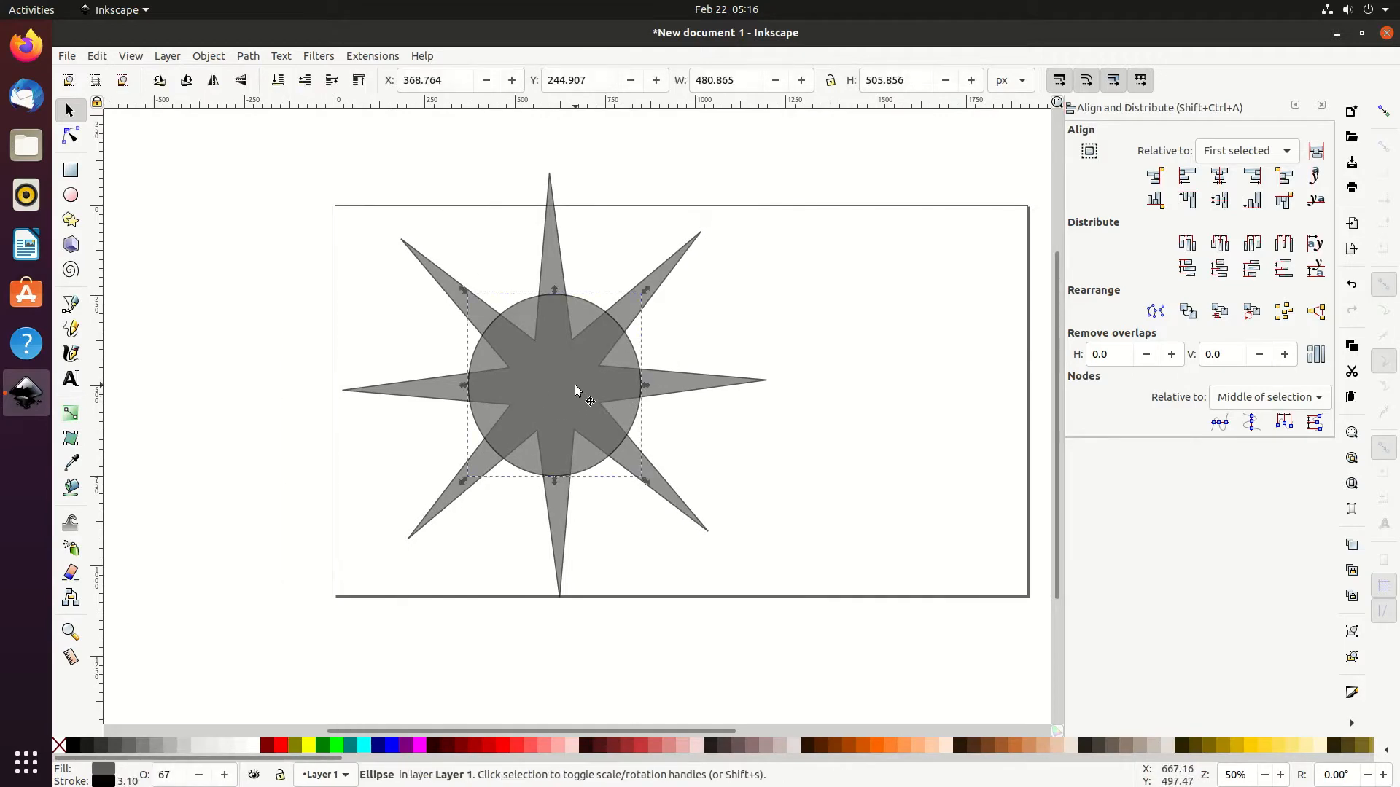
drag(649, 288, 696, 273)
click(739, 325)
Step: Examine the path operations available for the ellipse and star, and the ellipse's editing handles
click(554, 374)
shift+click(686, 266)
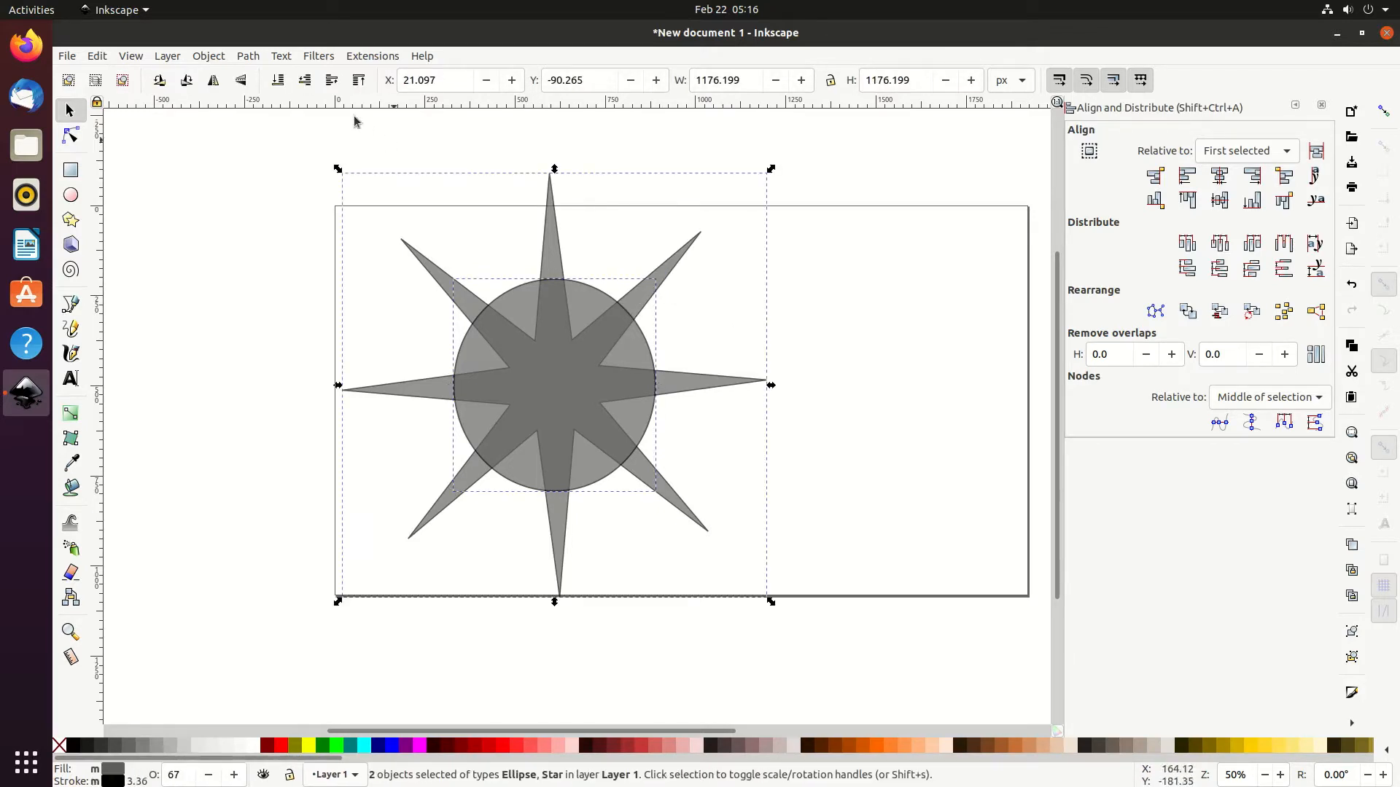
click(245, 58)
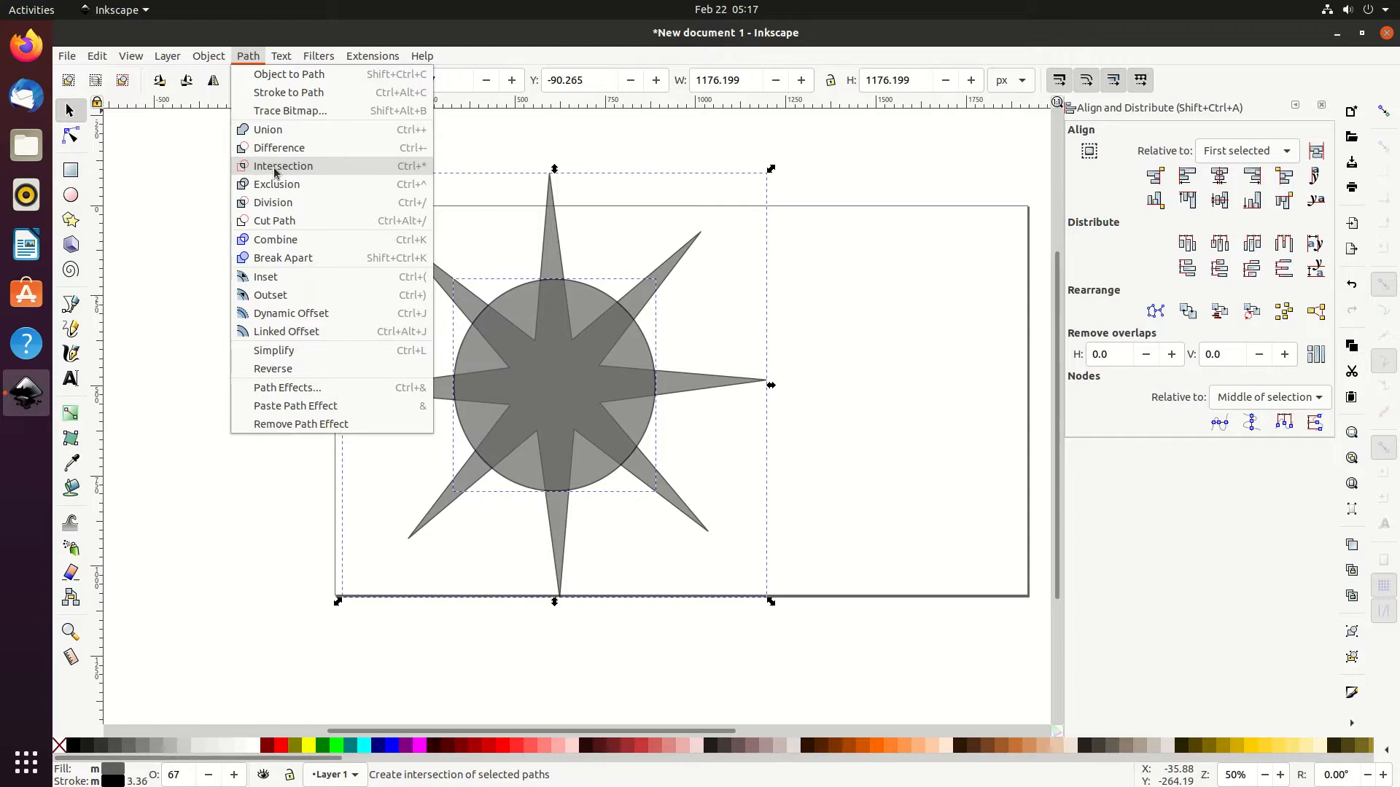
click(247, 57)
click(247, 57)
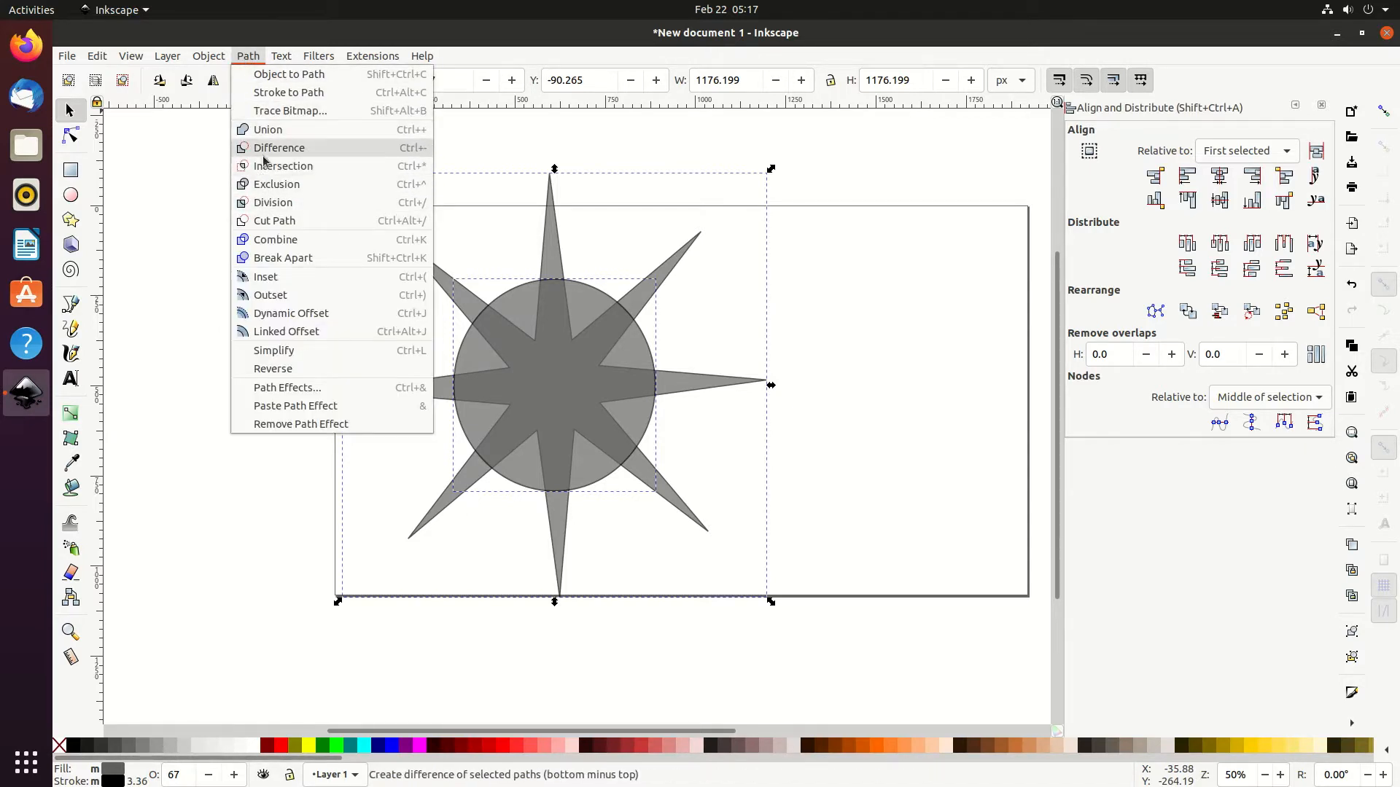
mouse_move(191, 57)
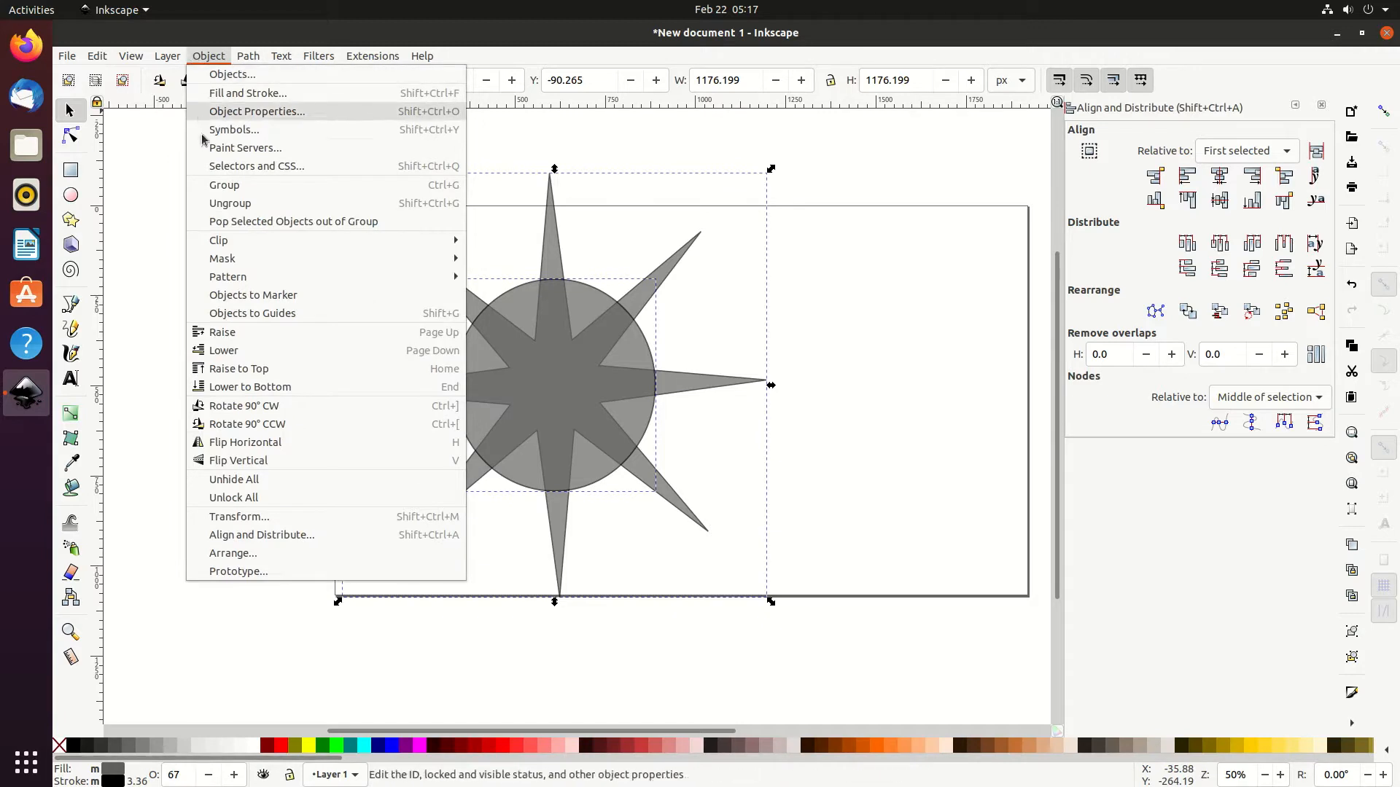
mouse_move(251, 58)
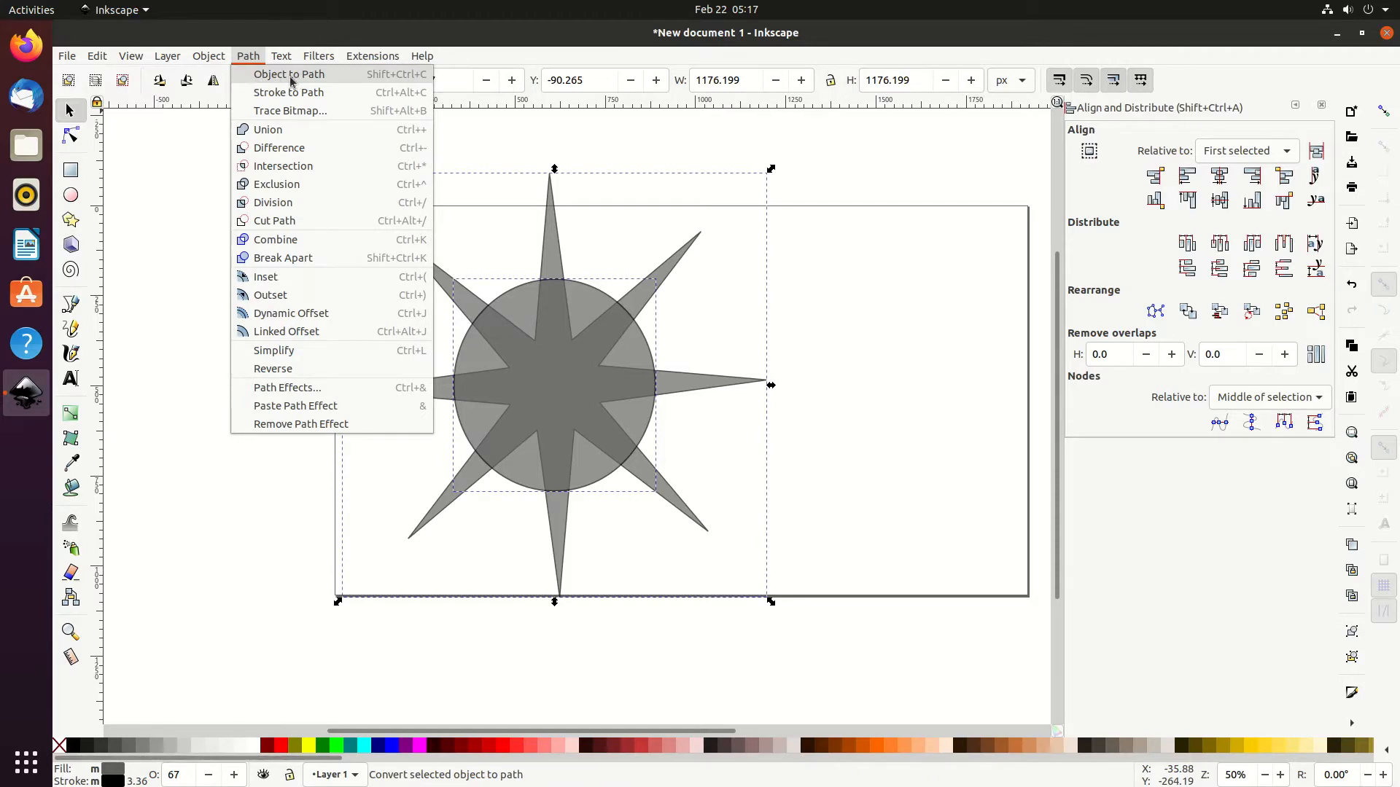
click(479, 130)
key(Escape)
click(621, 318)
click(71, 135)
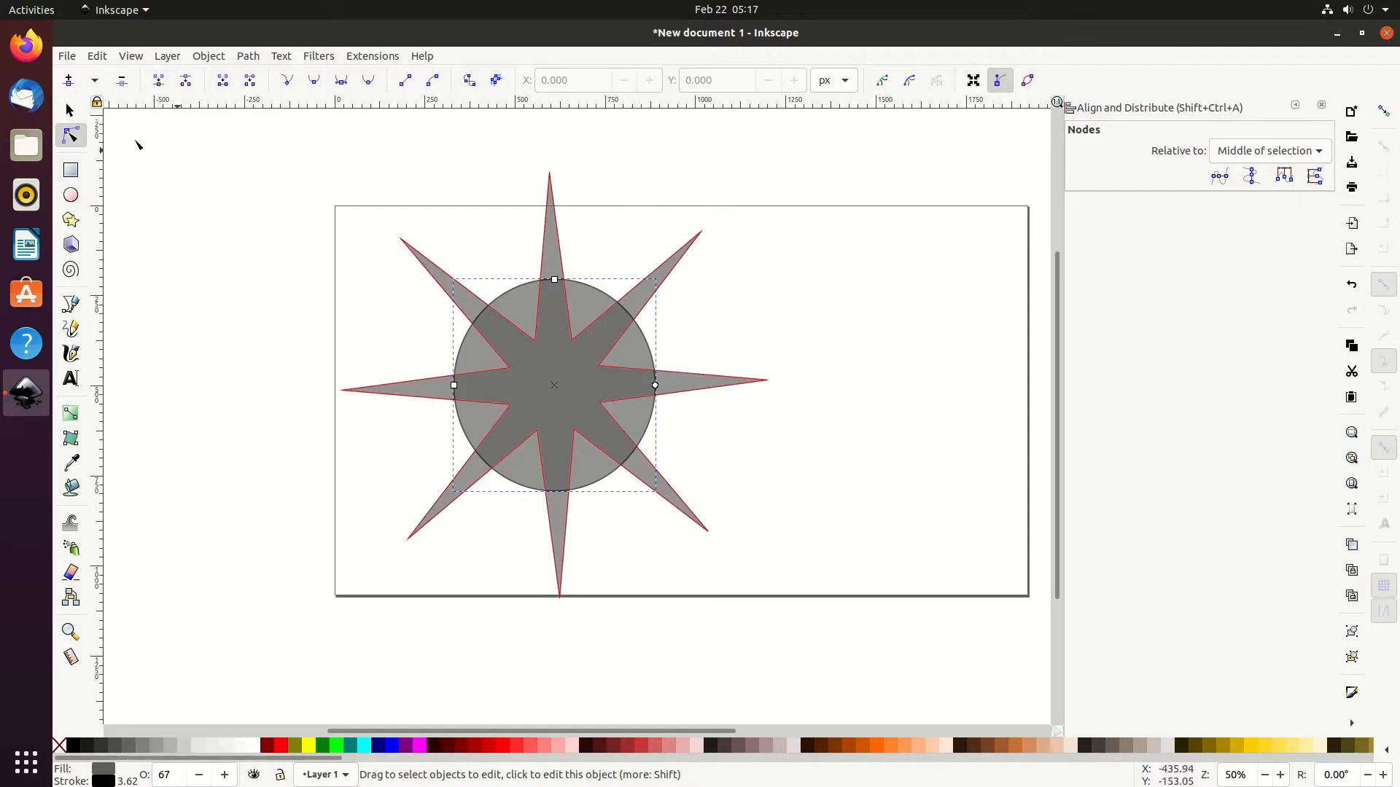
key(s)
Step: Apply Intersection to the ellipse and the star to cut off the star's pointed tips
click(567, 377)
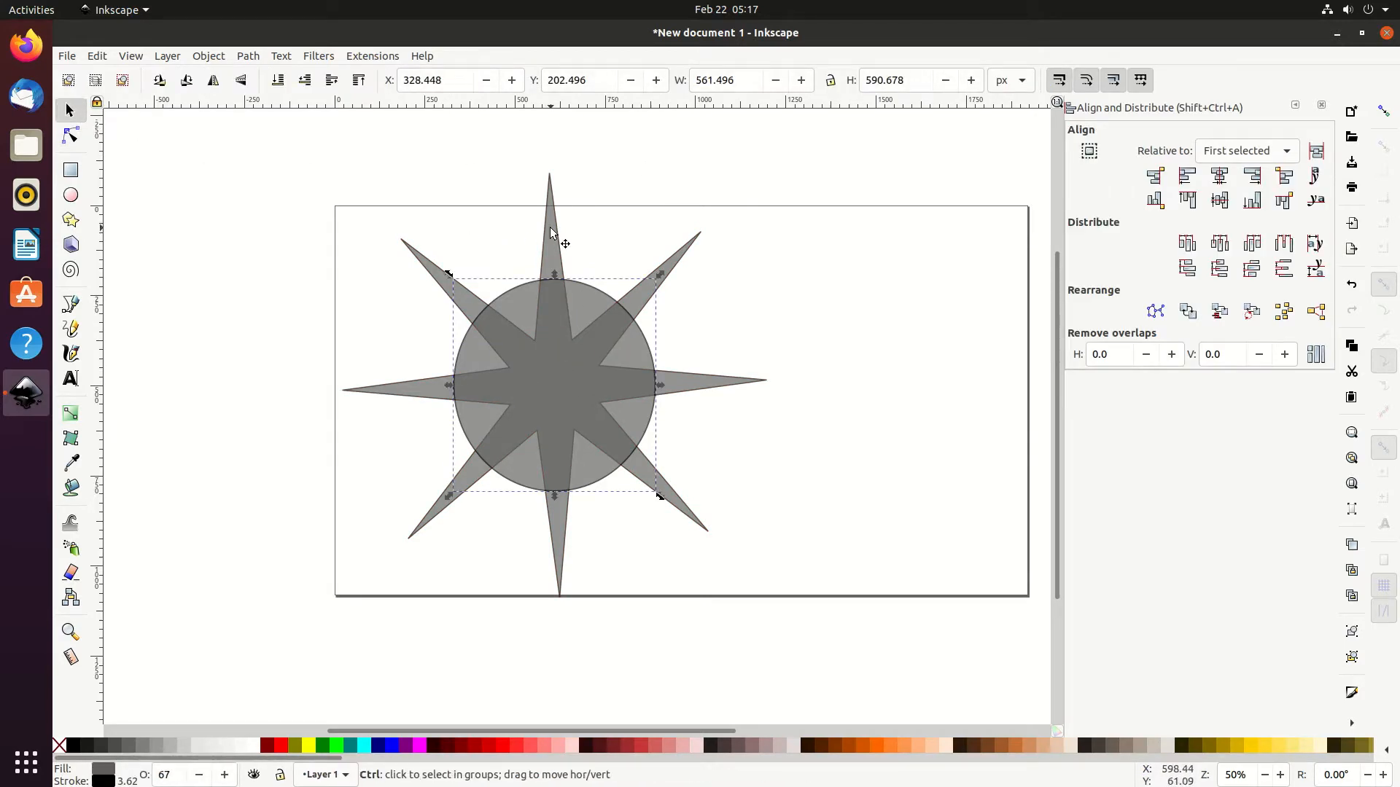
shift+click(550, 232)
click(248, 56)
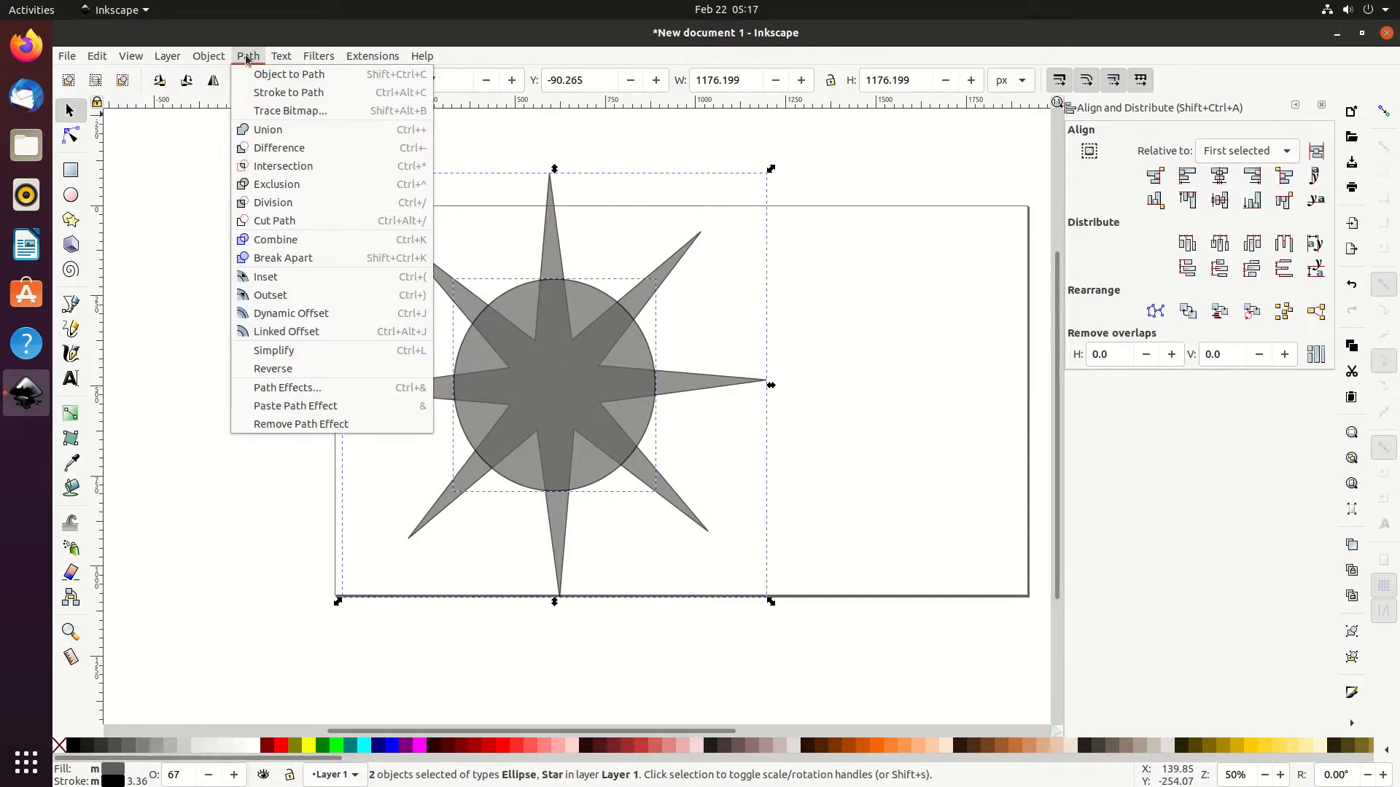
click(265, 161)
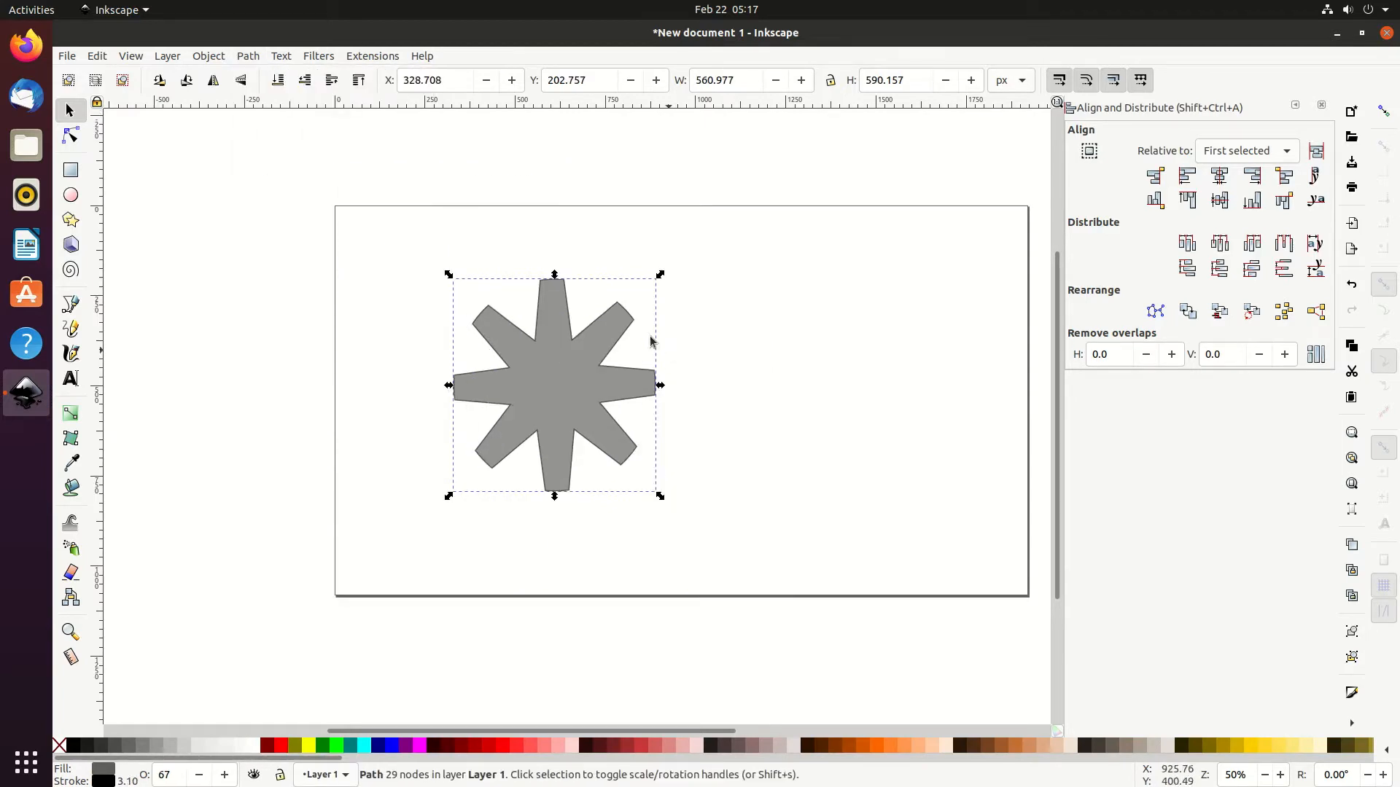
Step: Draw a circle about 340 px across and place it over the middle of the blunt-tipped star
click(71, 136)
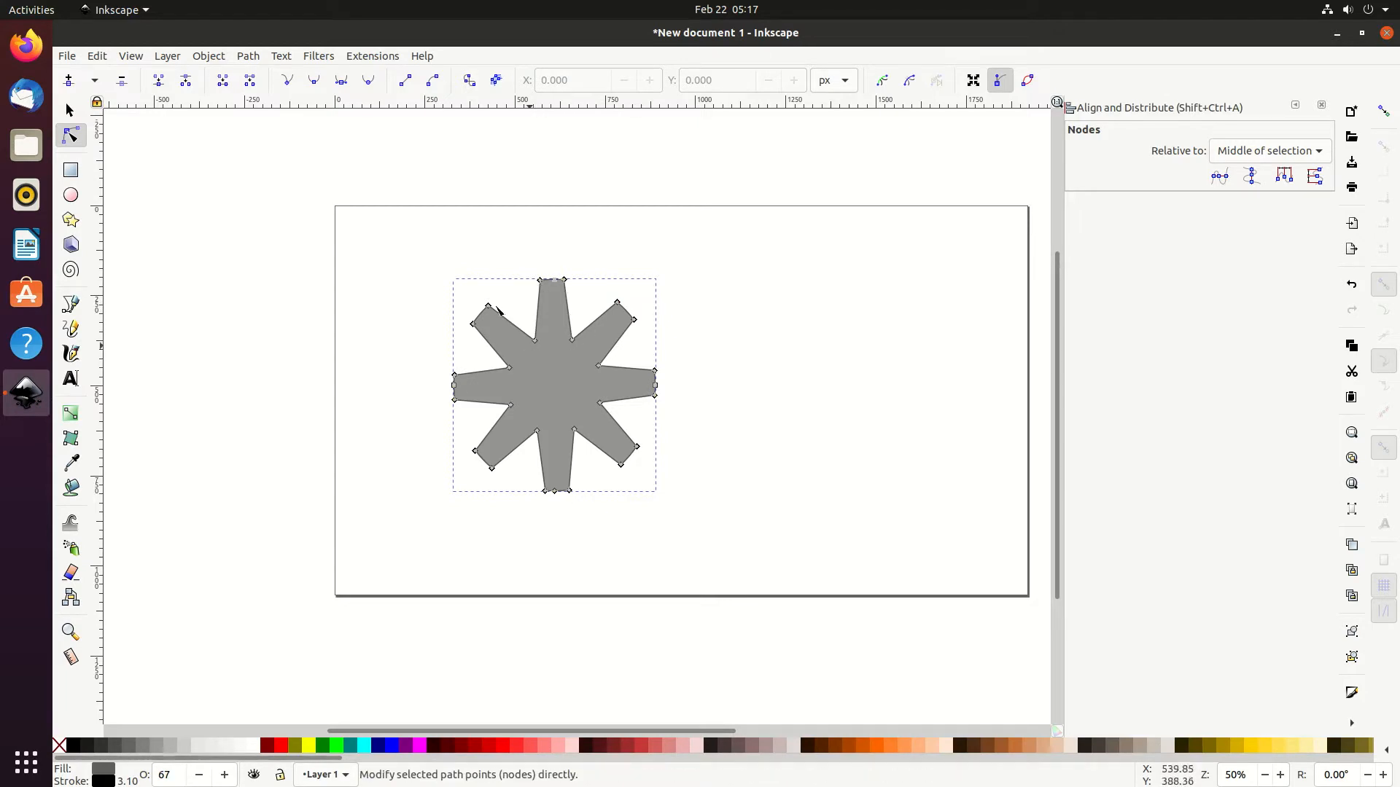
click(70, 110)
click(422, 222)
click(71, 195)
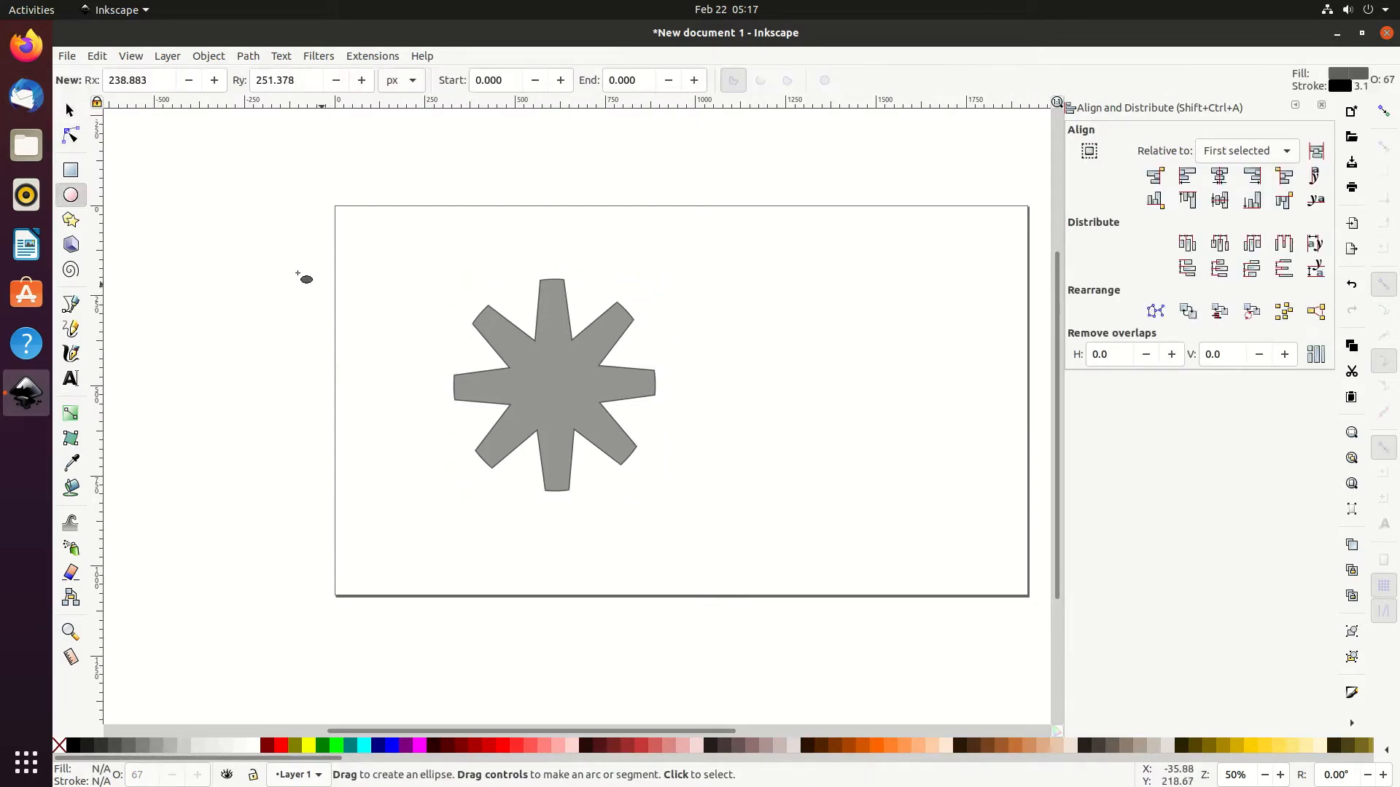
drag(270, 264, 400, 391)
click(70, 111)
drag(366, 327, 531, 395)
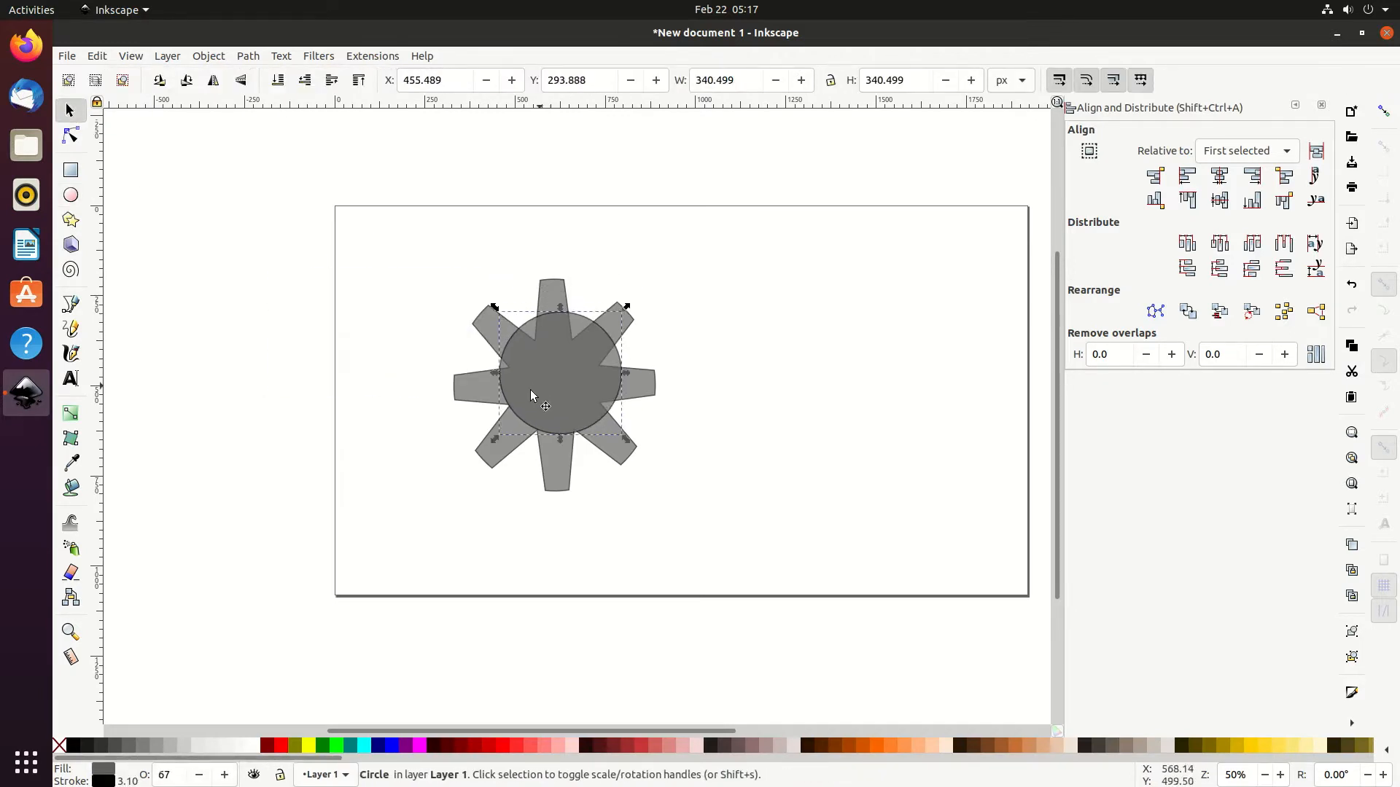
Step: Centre the blunt-tipped star on the circle and enlarge the circle about its centre to about 417 px
shift+click(481, 386)
click(1221, 201)
click(716, 297)
click(535, 391)
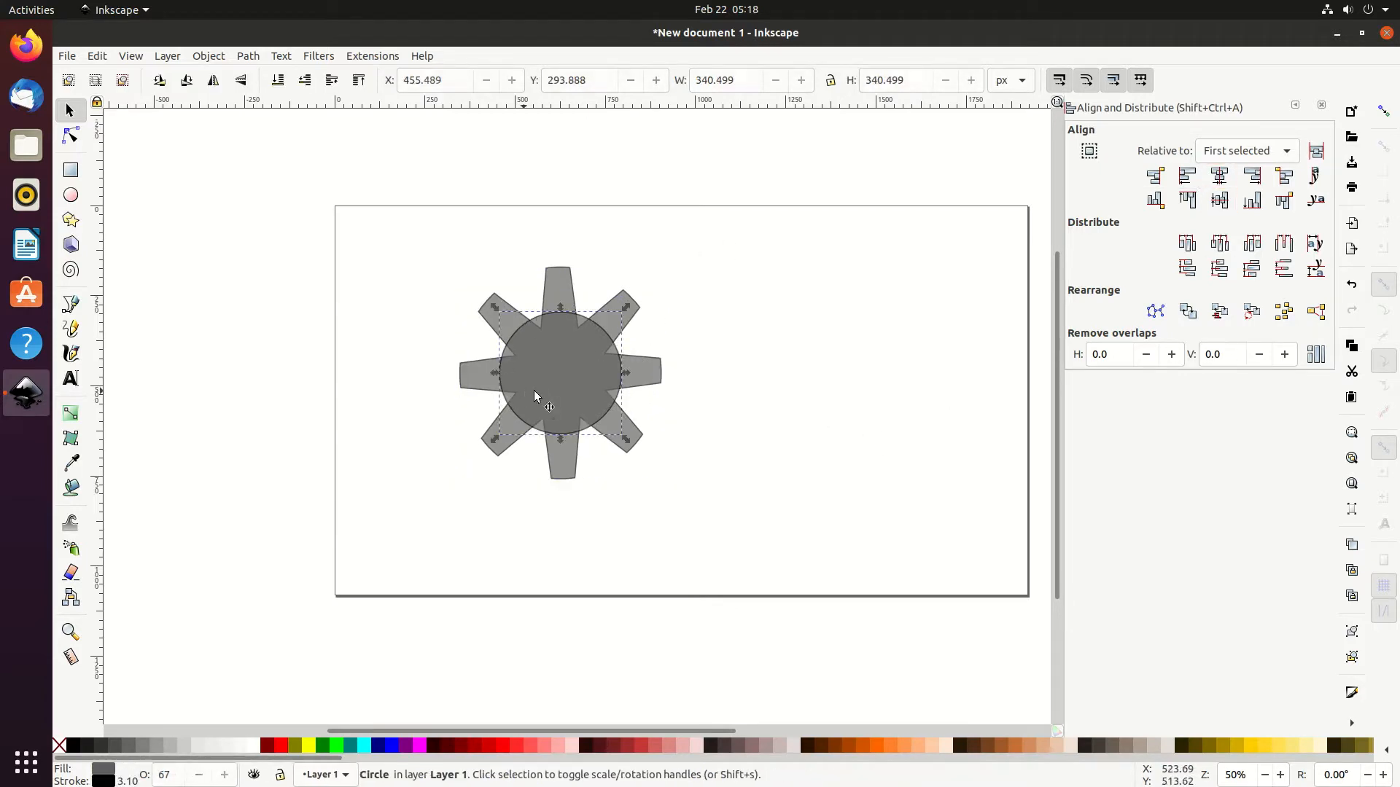
drag(626, 438, 643, 449)
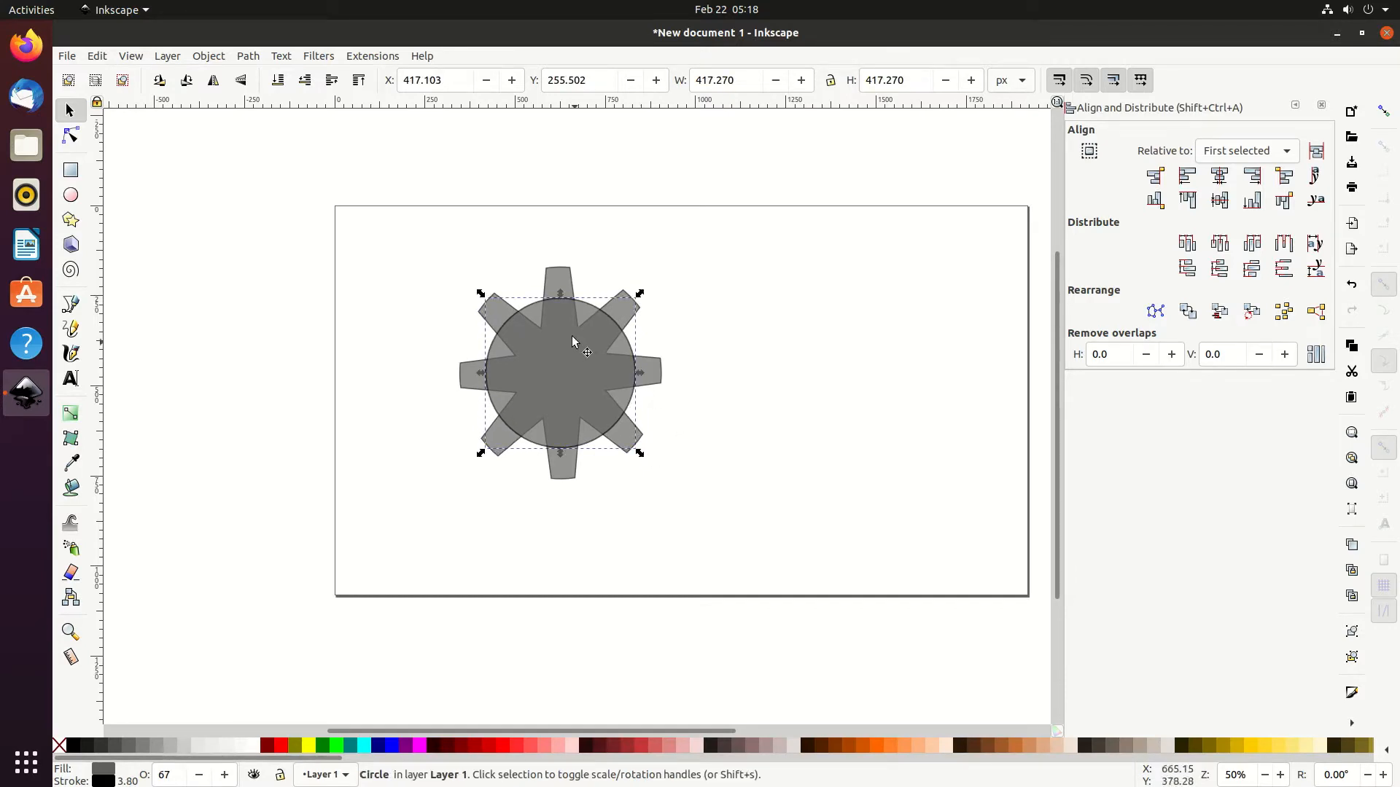
Step: Merge the circle and the blunt-tipped star into a single gear outline with Union
shift+click(571, 290)
click(248, 56)
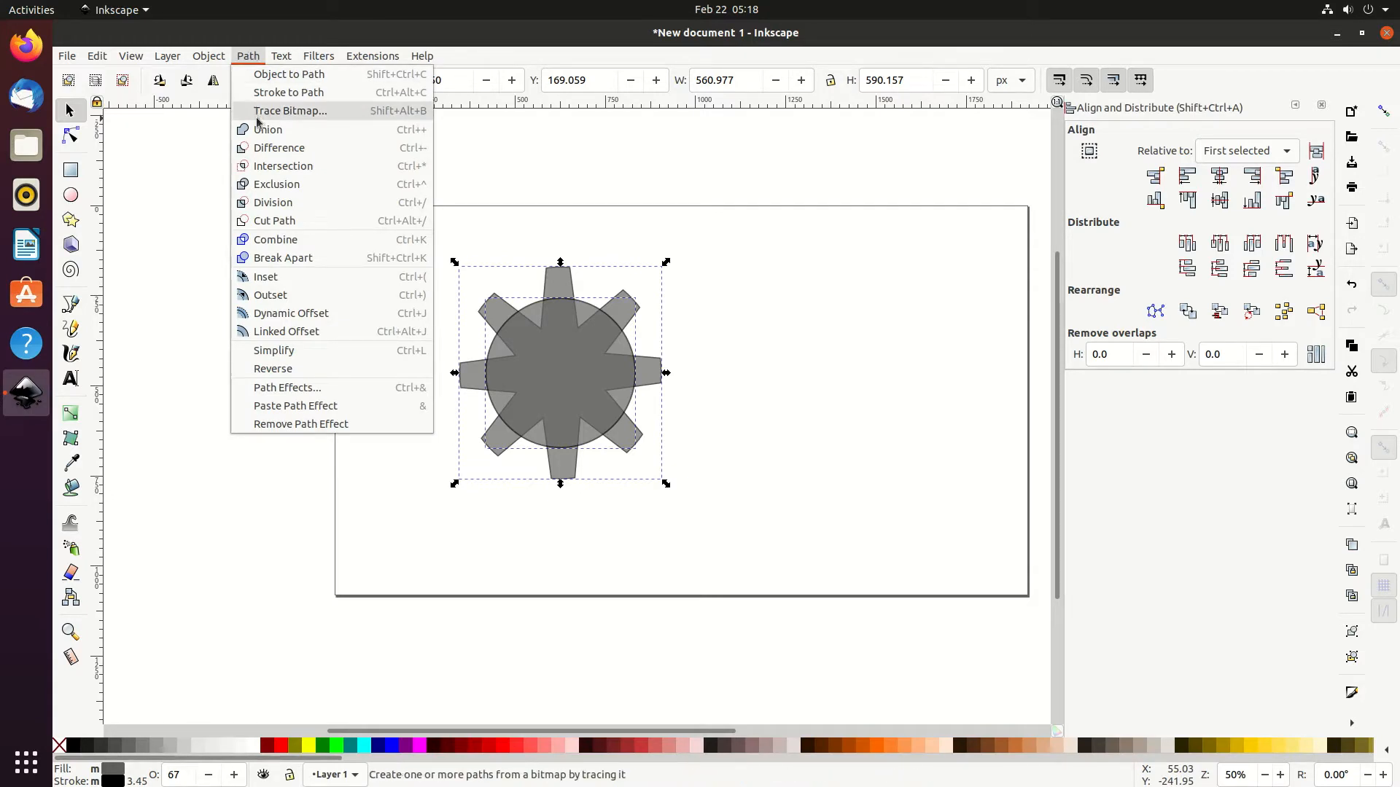
click(301, 131)
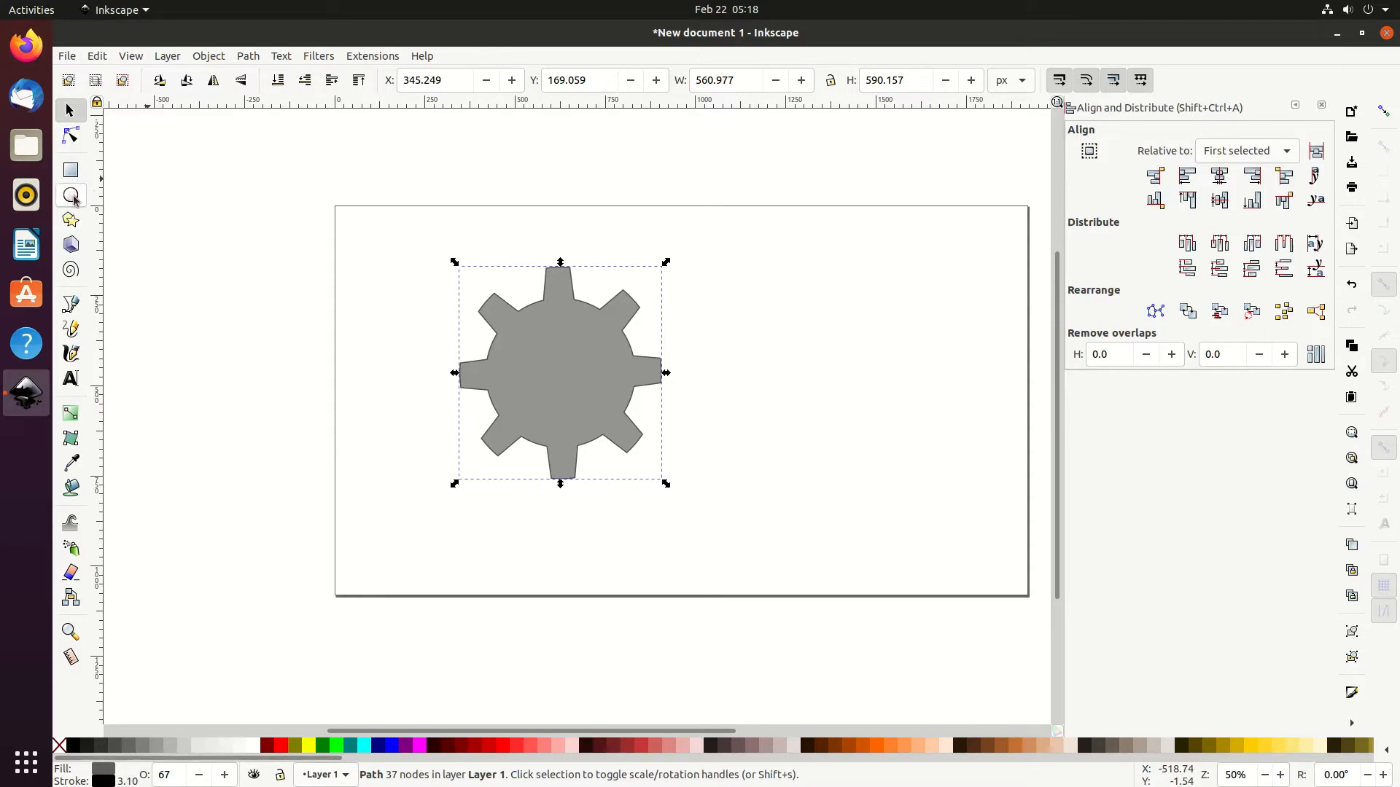
Step: Draw a circle with a radius of about 134 px and centre it horizontally and vertically on the gear
click(71, 196)
drag(306, 250, 597, 389)
click(69, 111)
shift+click(626, 318)
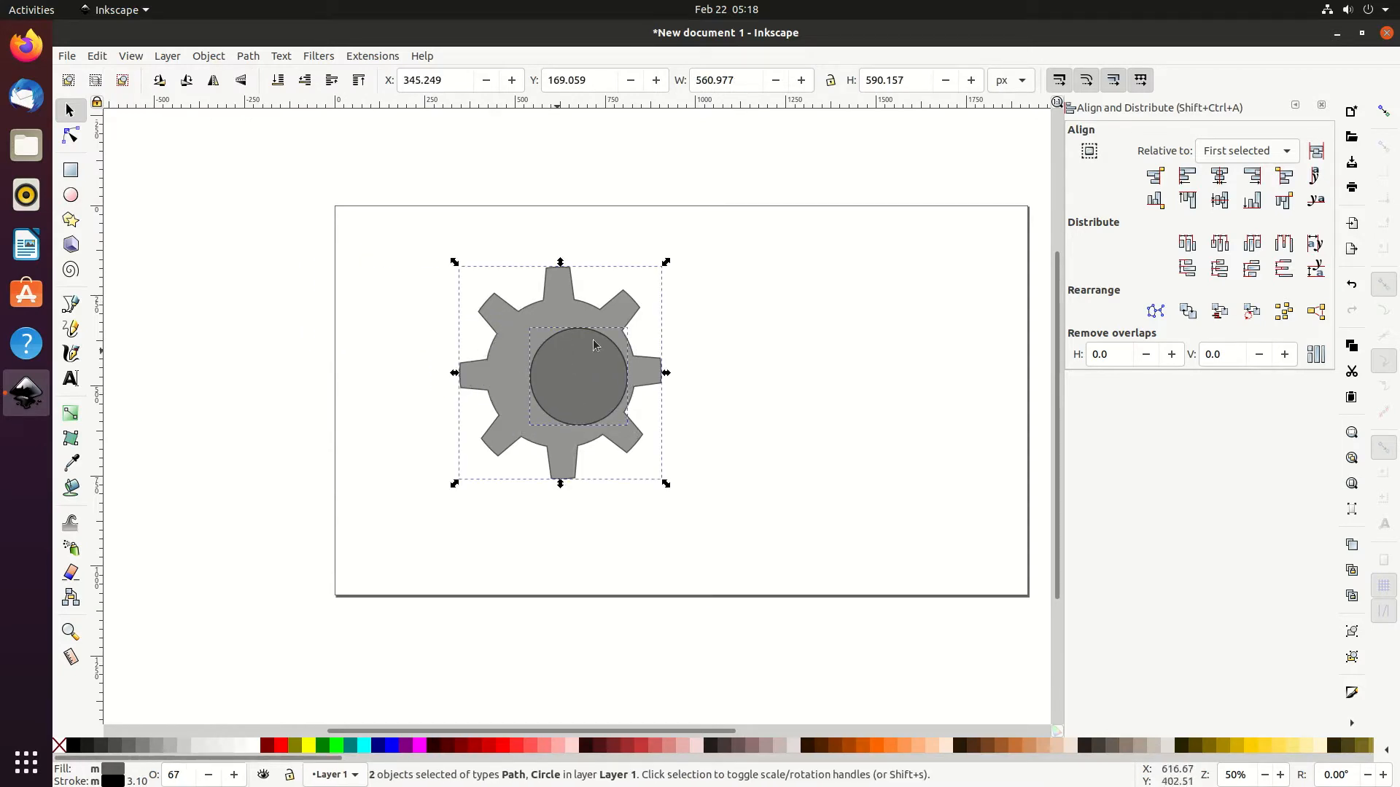
click(1219, 175)
click(1219, 199)
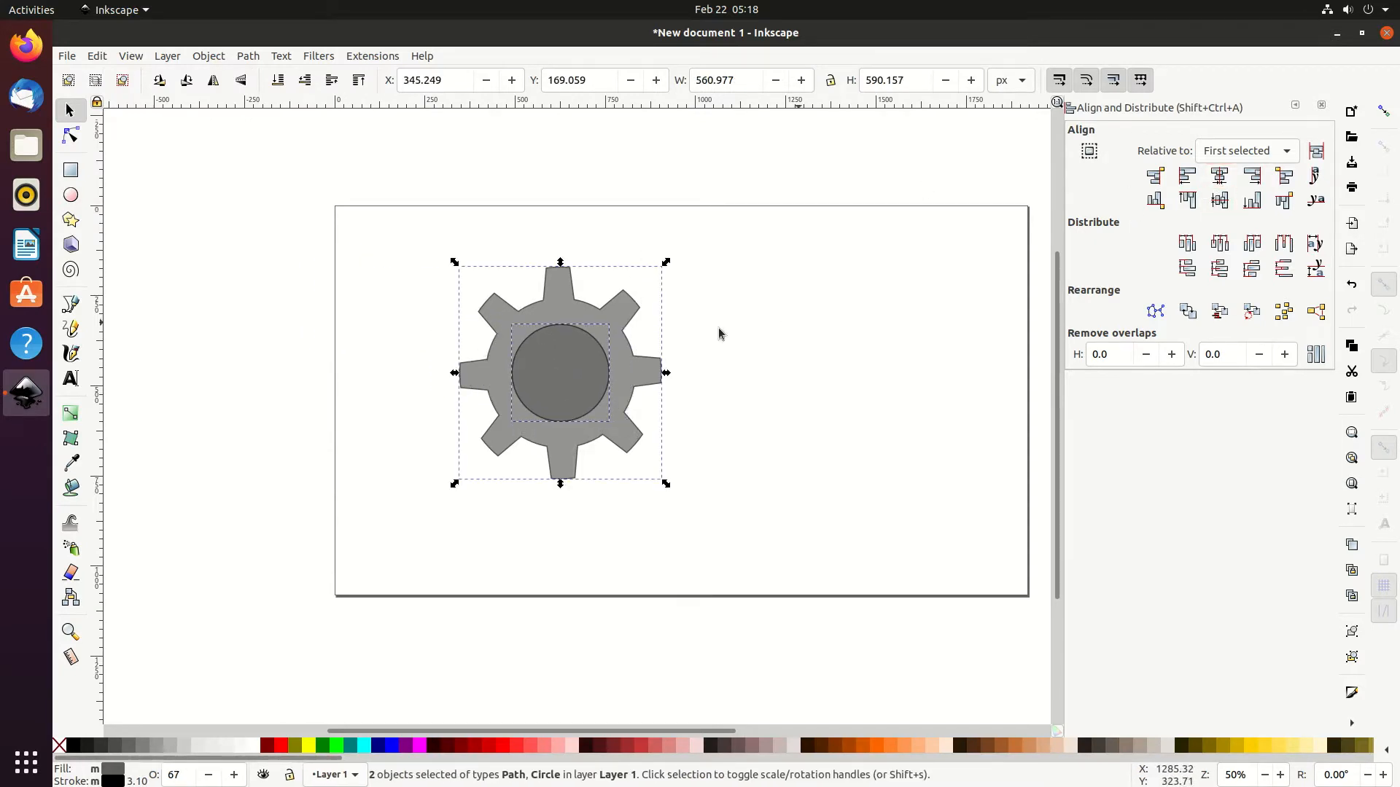
Step: Subtract the centred circle from the gear with Difference to cut a round hole
click(549, 334)
shift+click(559, 312)
click(252, 58)
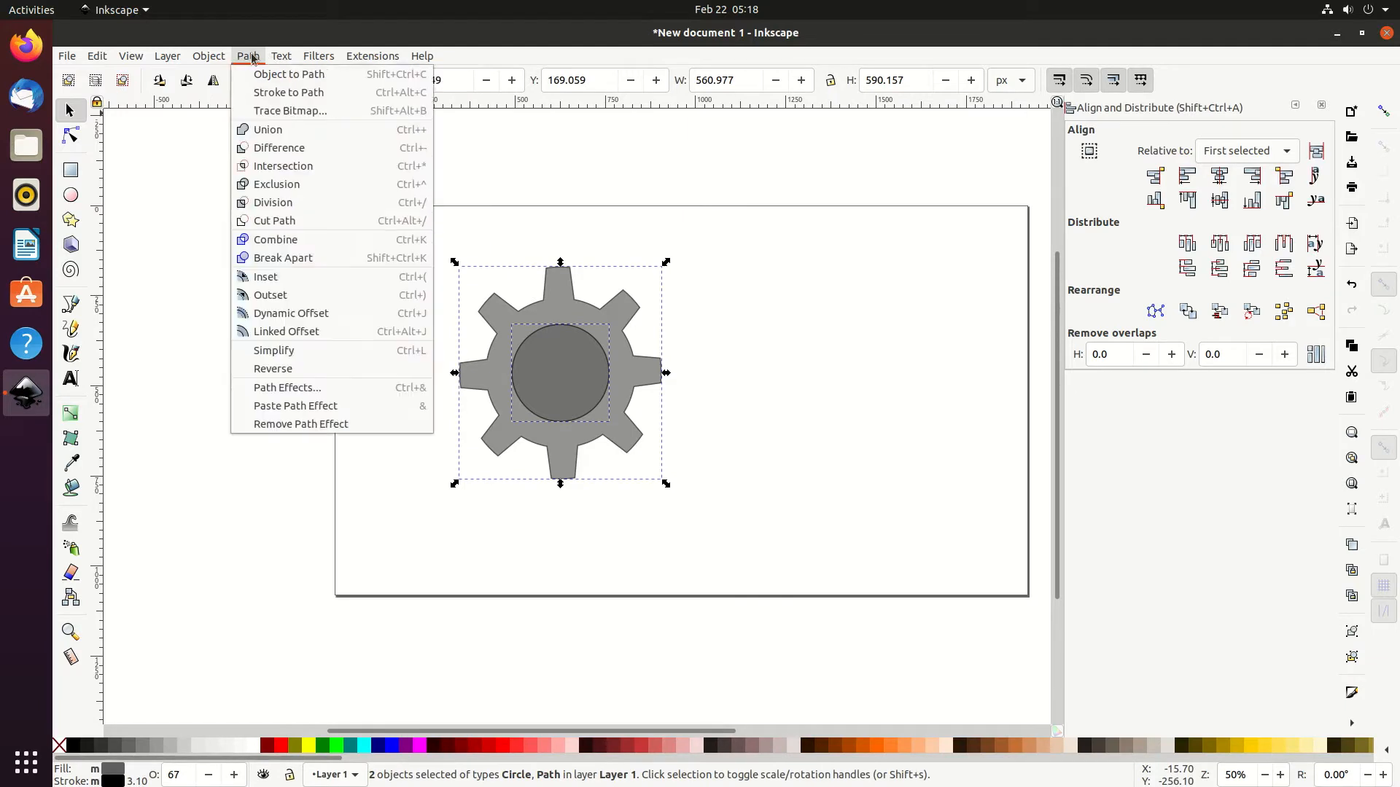
click(266, 156)
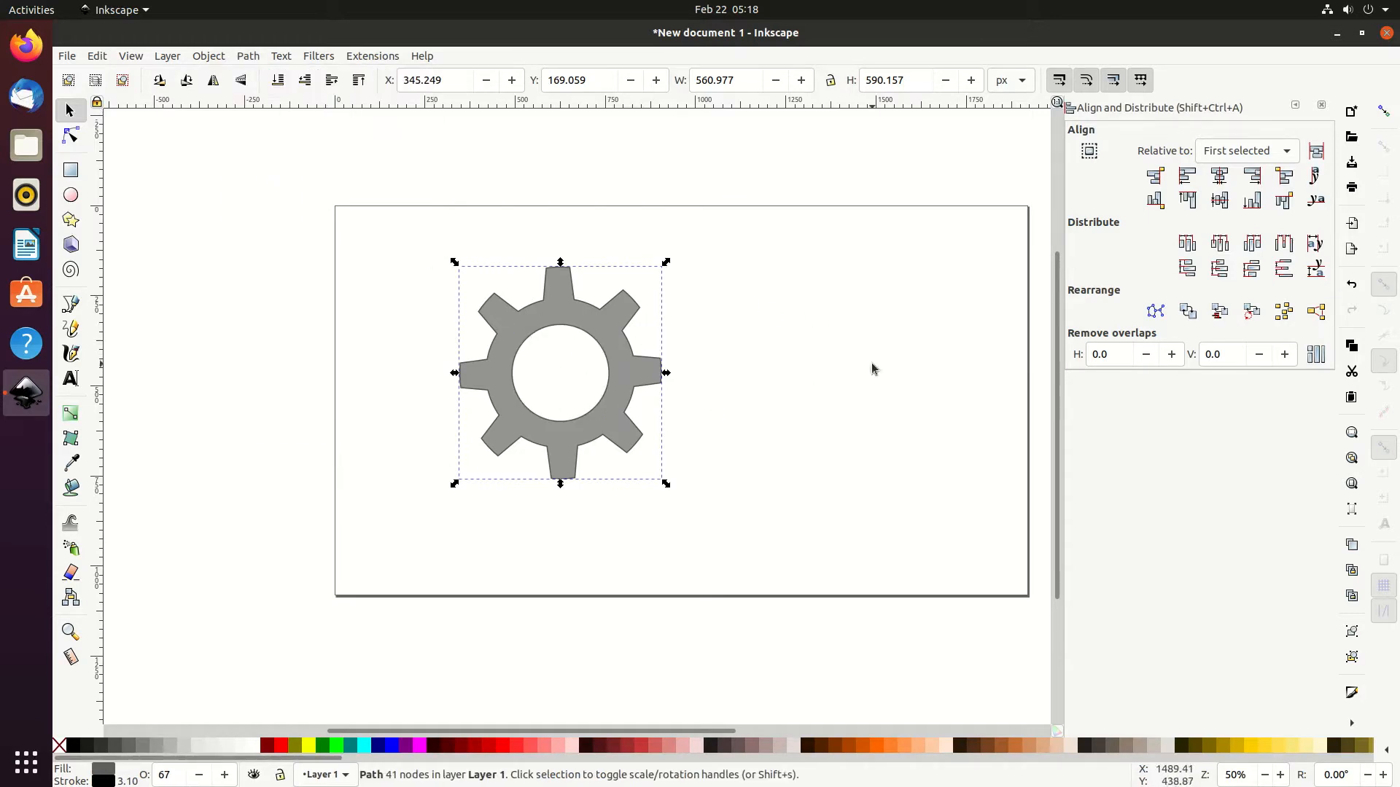
Step: Move the gear to about X 260 px, Y 149 px and deselect it
click(843, 389)
drag(605, 364, 575, 358)
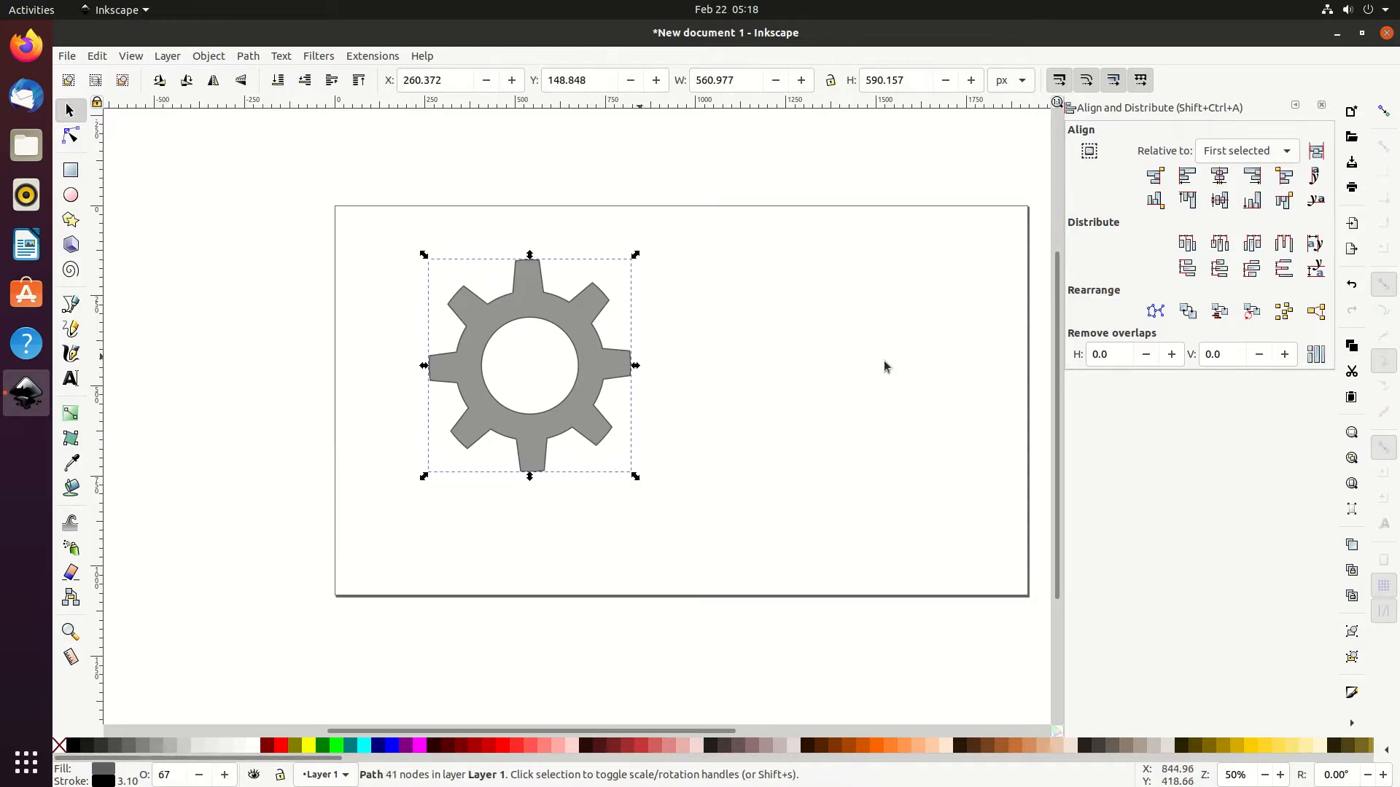
click(855, 367)
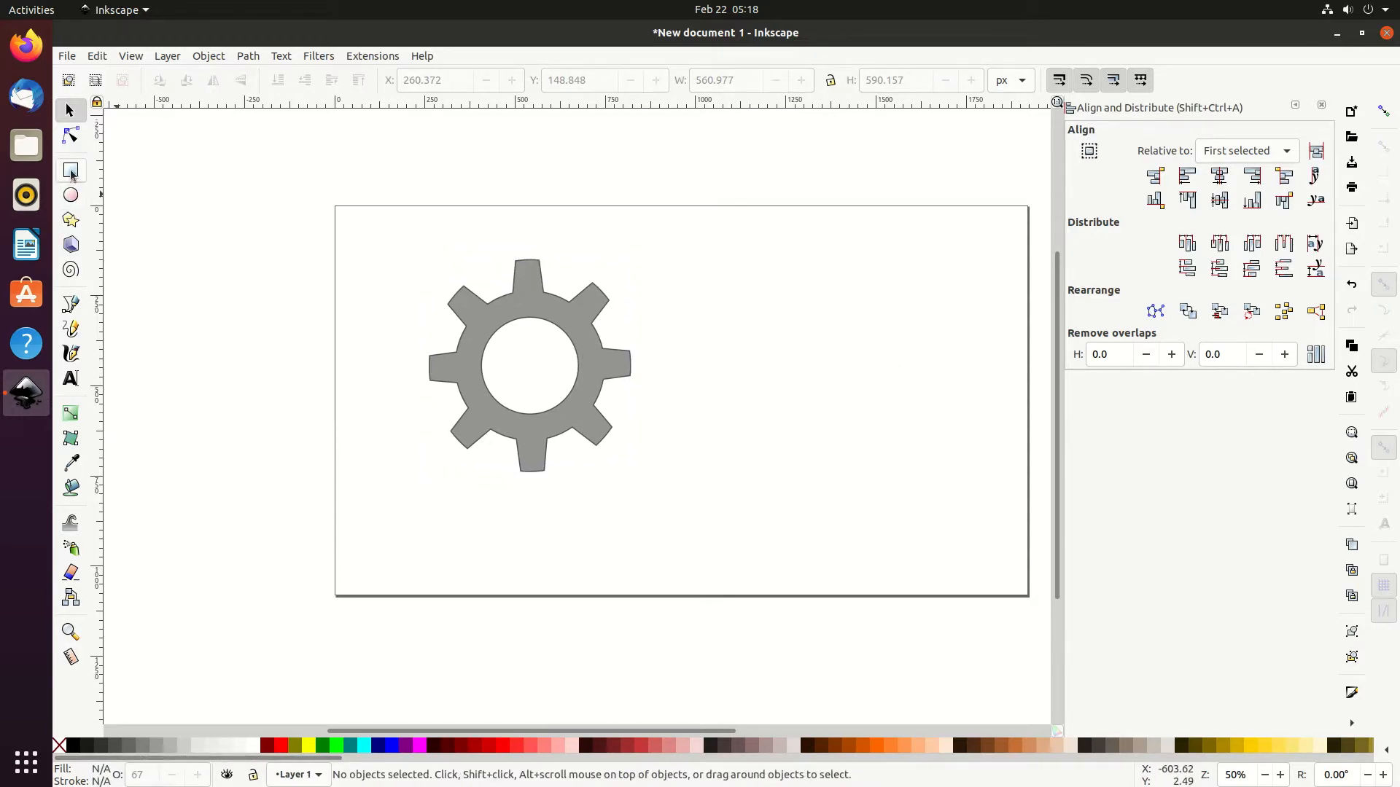
Step: Draw a circle about 500 px across and move it so it overlaps the gear's upper-left part
click(71, 195)
click(248, 56)
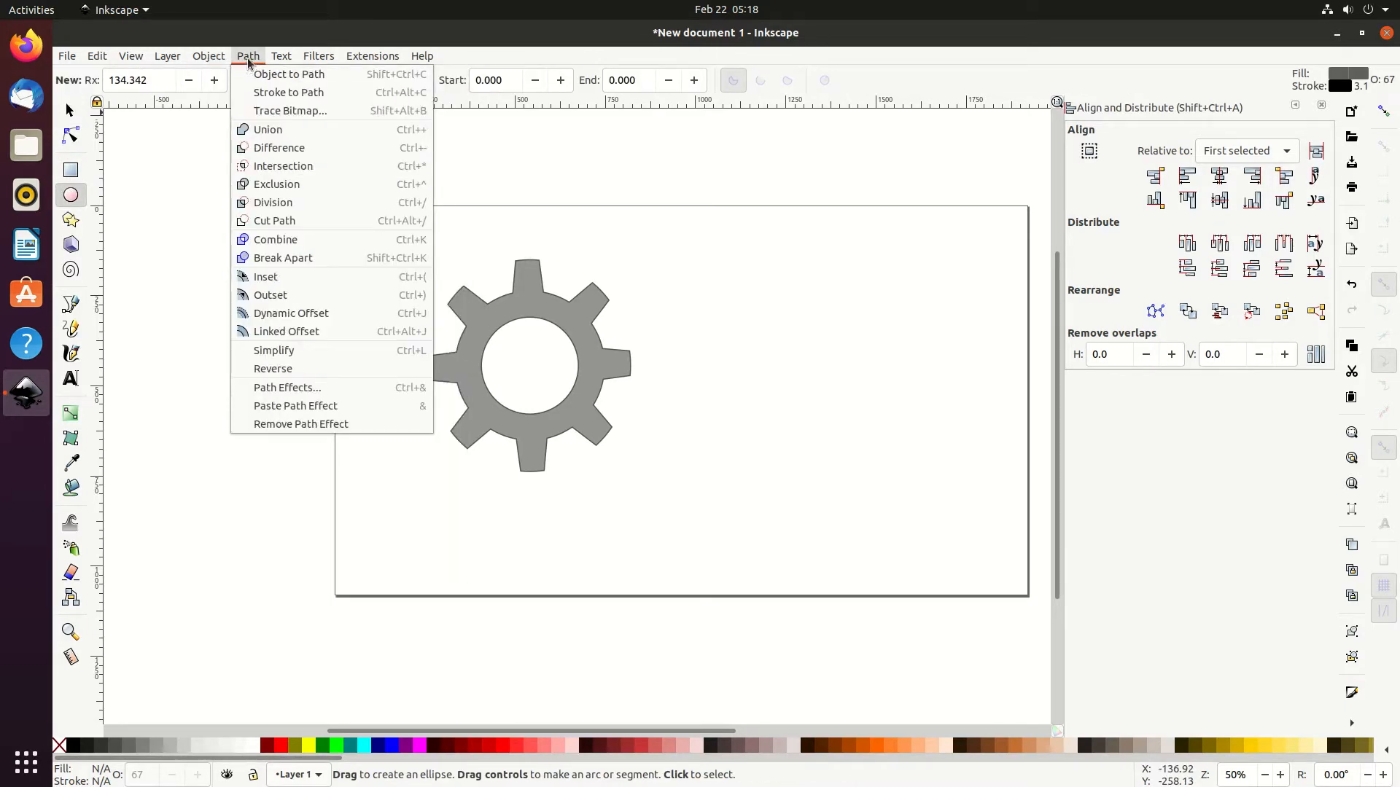
click(248, 58)
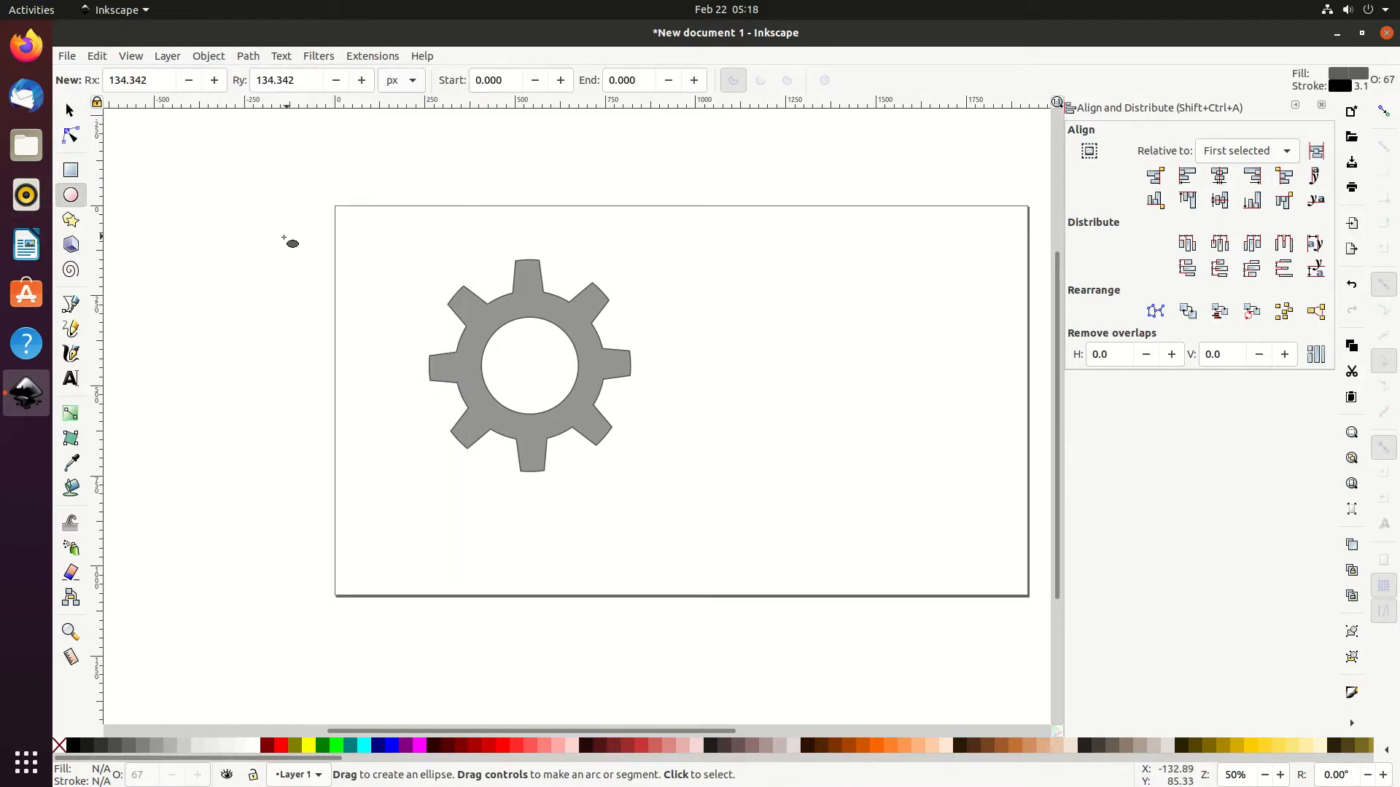
drag(267, 228, 448, 411)
click(68, 108)
drag(445, 353, 485, 353)
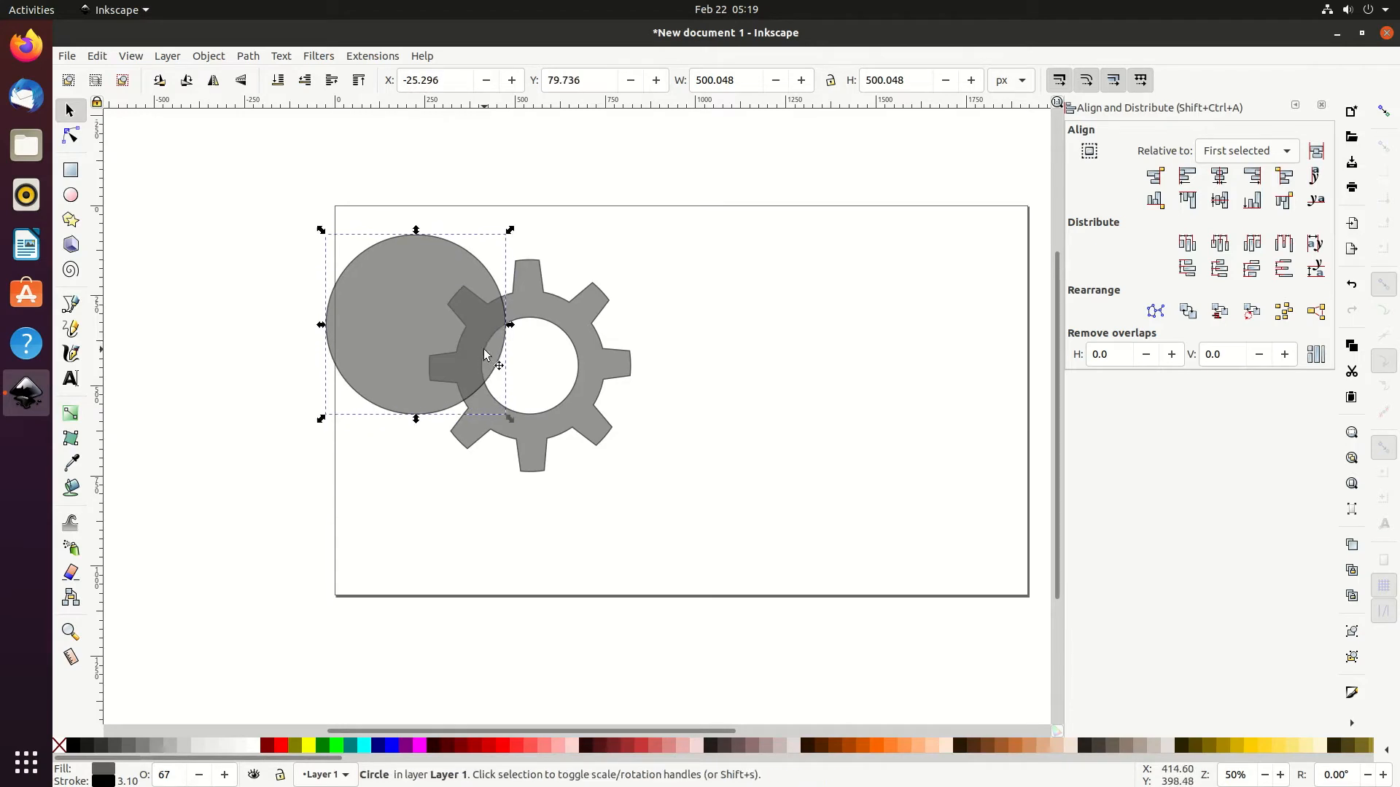
Step: Move the circle to about X 148, Y 108 px and the gear to about X 442, Y 185 px, keeping them overlapped
click(544, 321)
mouse_move(545, 314)
mouse_down()
mouse_move(567, 312)
mouse_move(539, 313)
mouse_up()
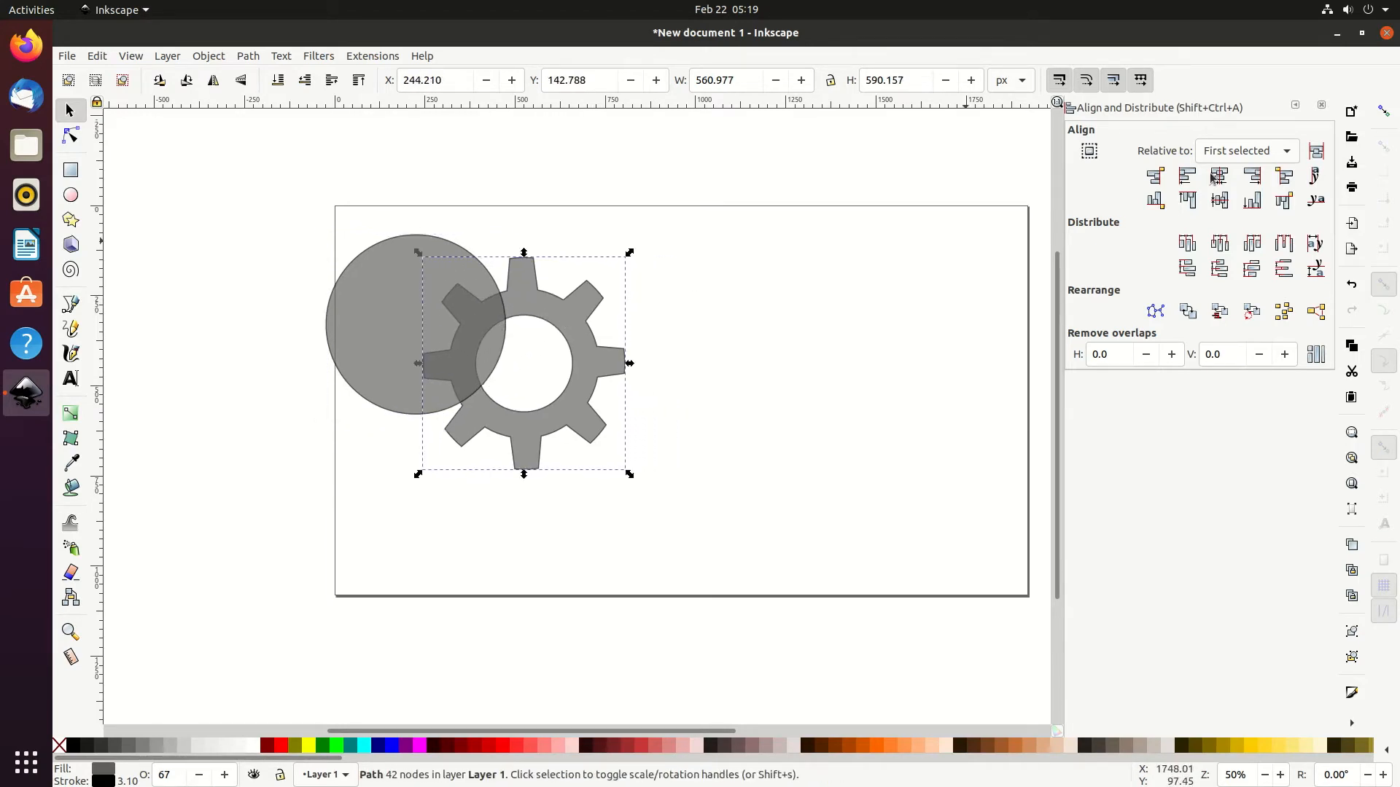
click(1245, 152)
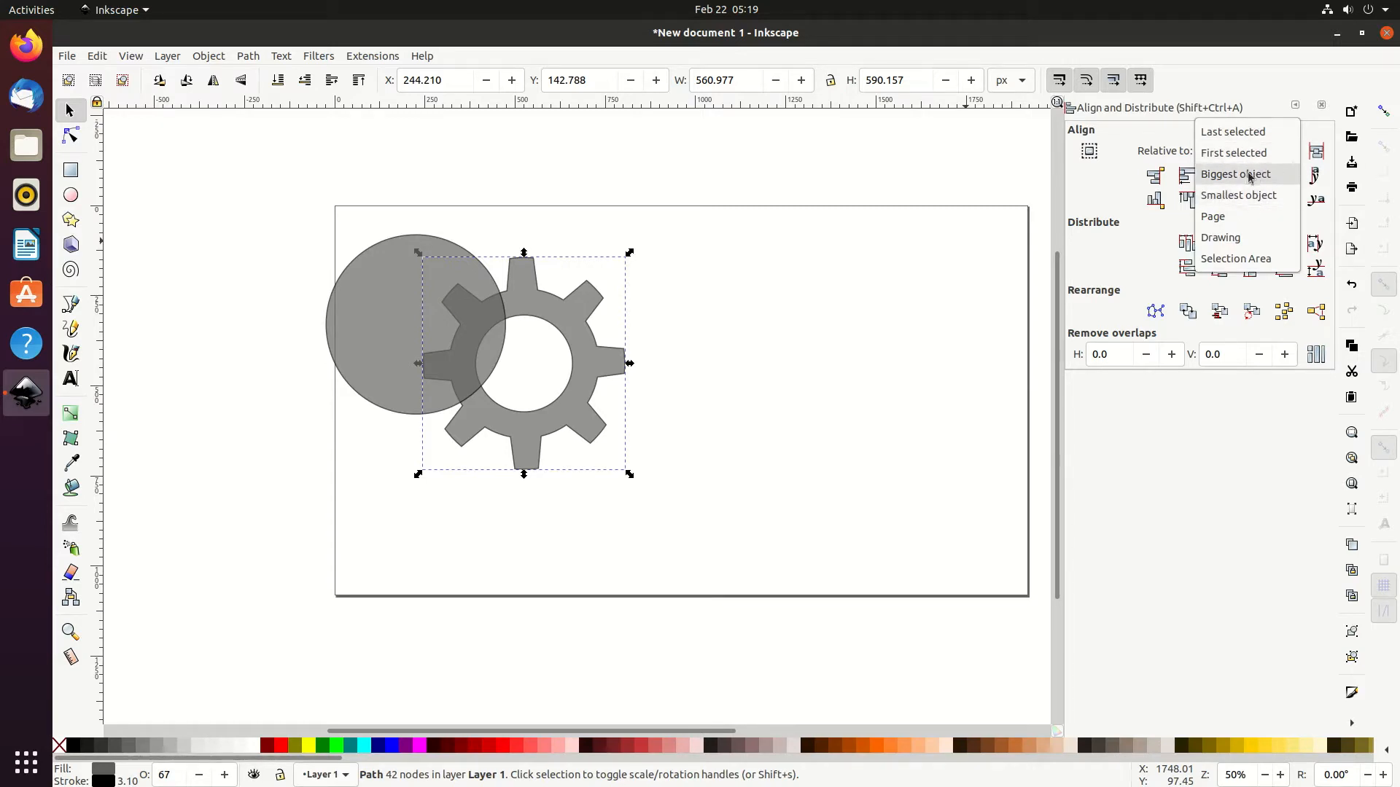
click(1233, 152)
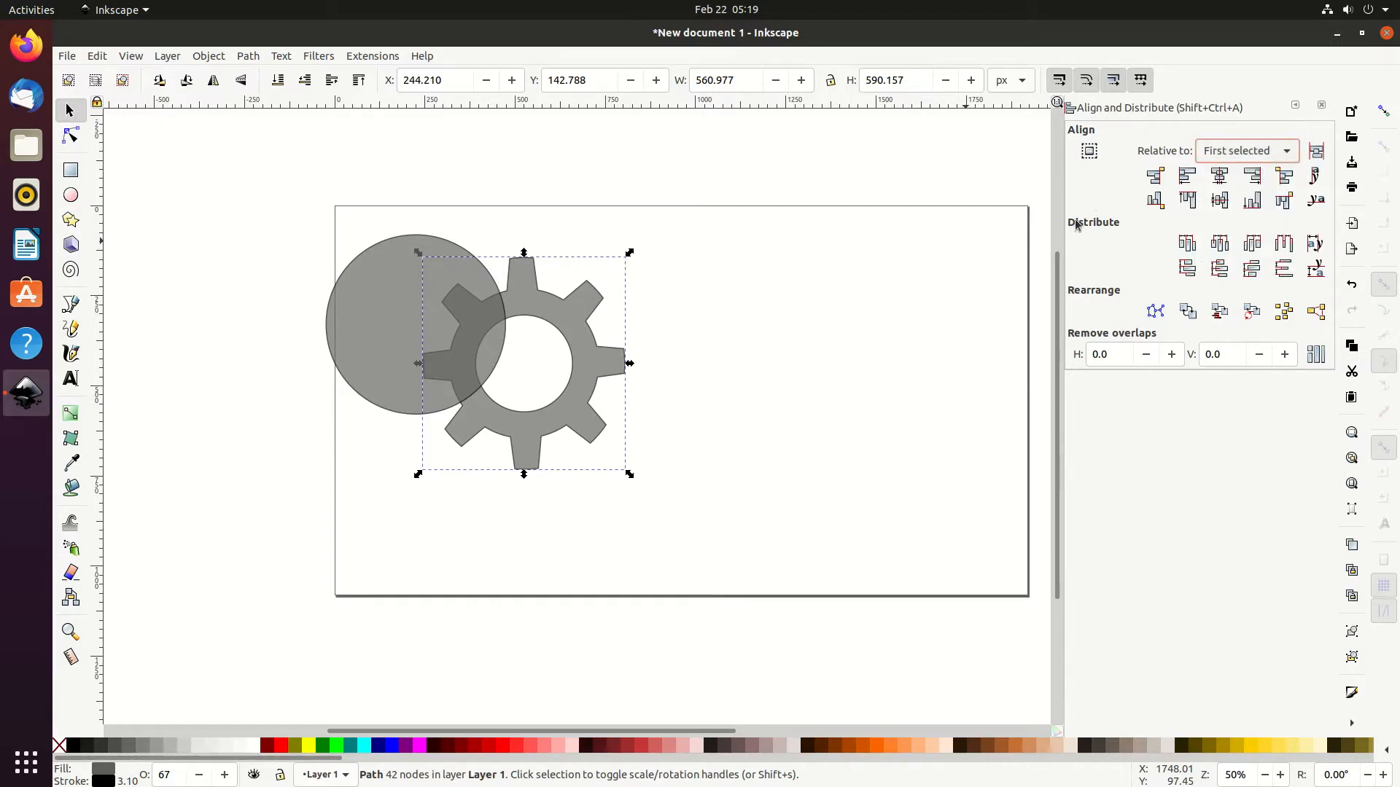
drag(532, 313, 620, 326)
click(392, 304)
drag(392, 305, 466, 321)
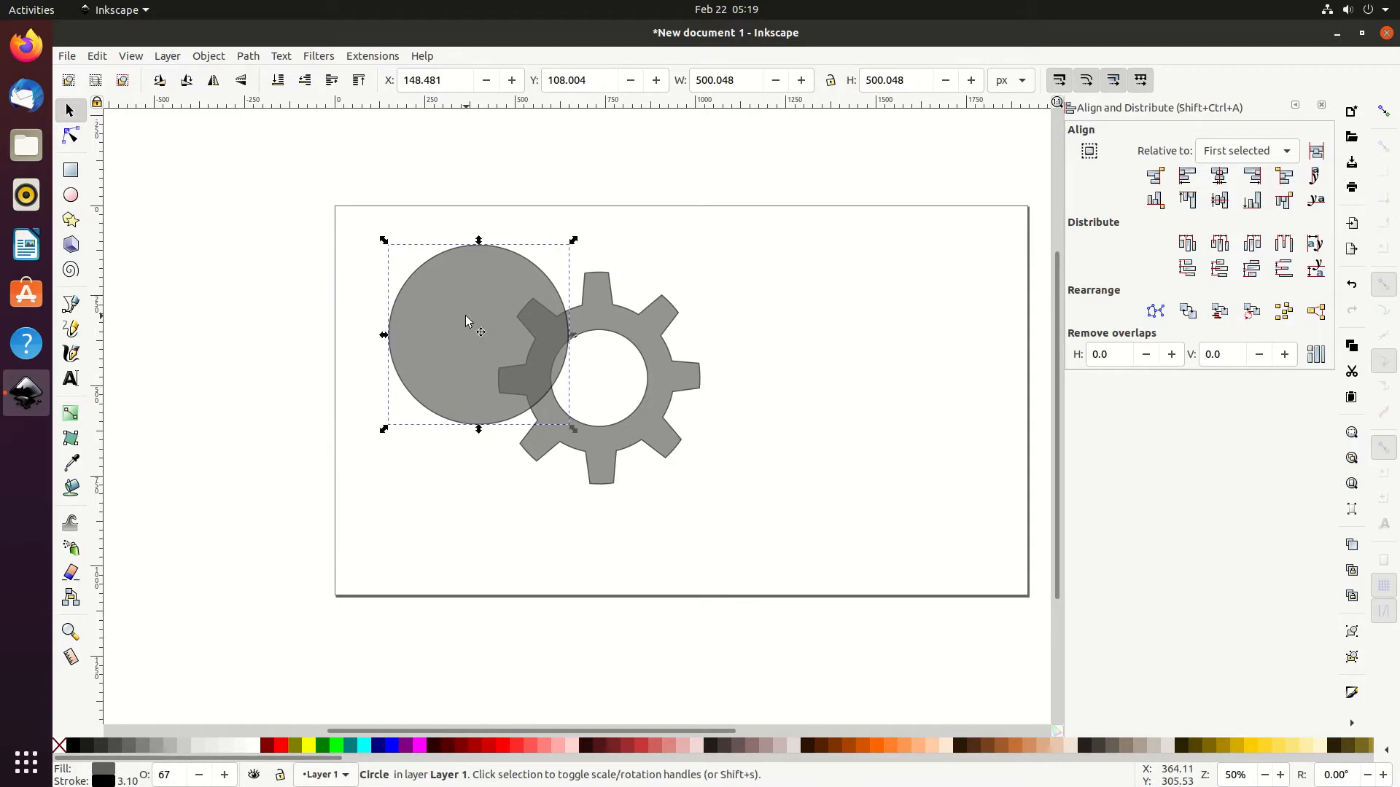
drag(639, 325, 634, 322)
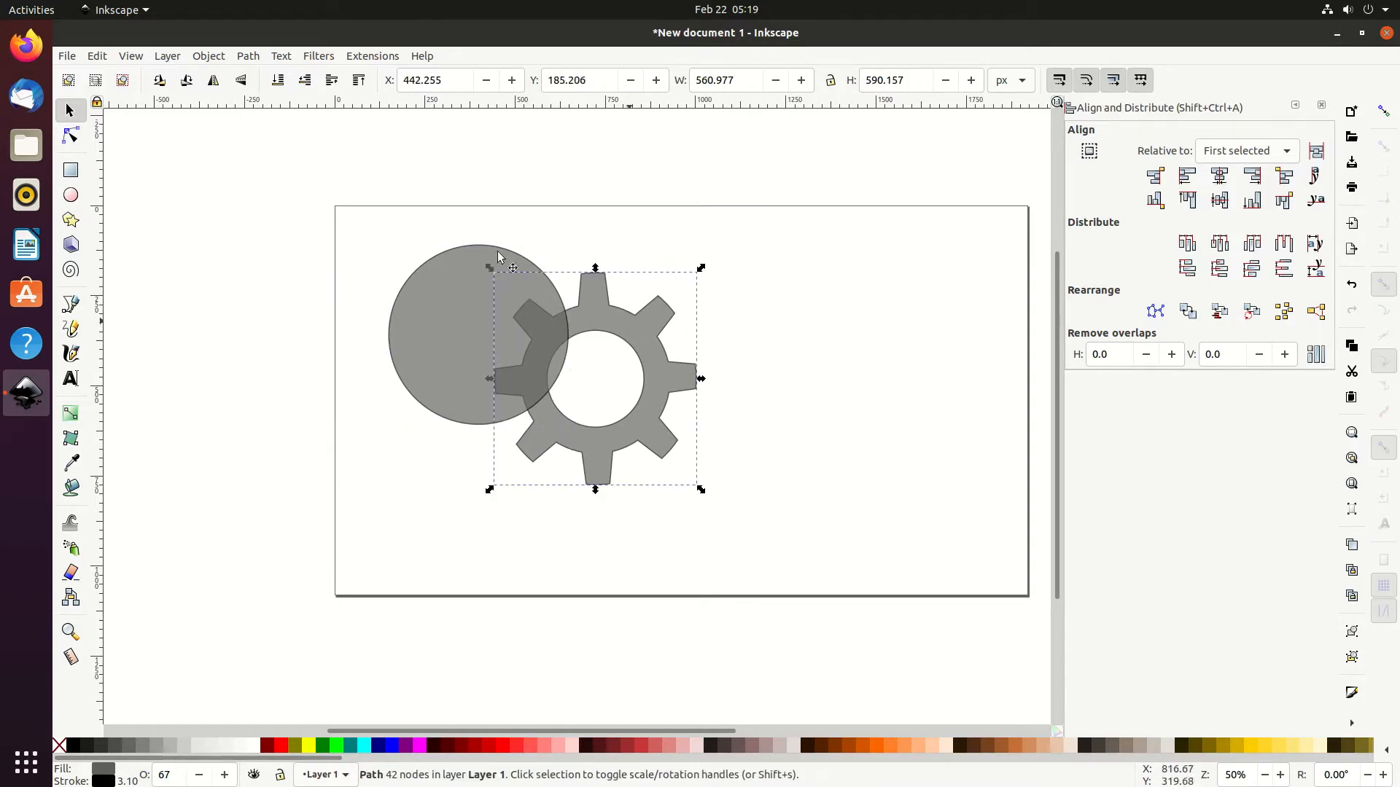
Step: Show the document's object list and rename the gear path as Gear
click(210, 56)
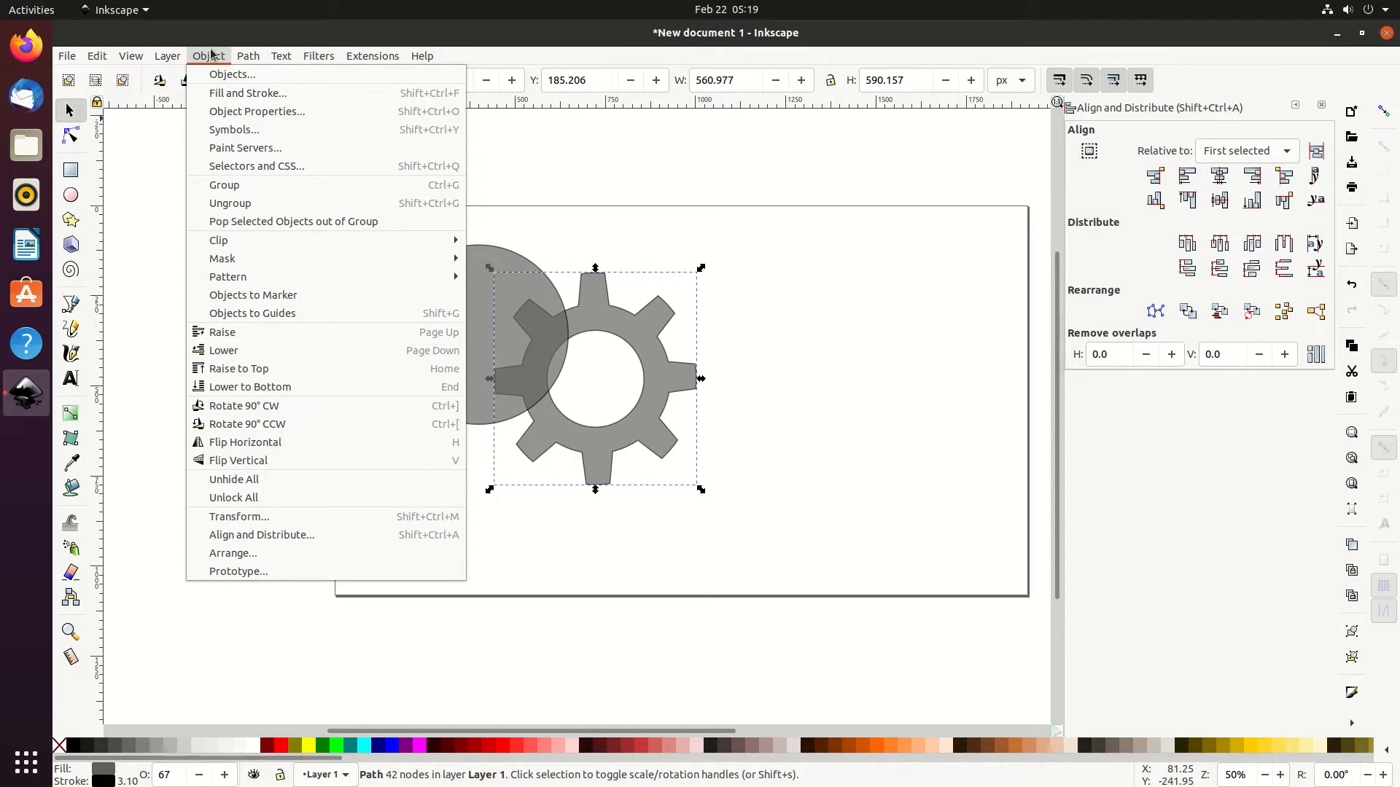
click(213, 75)
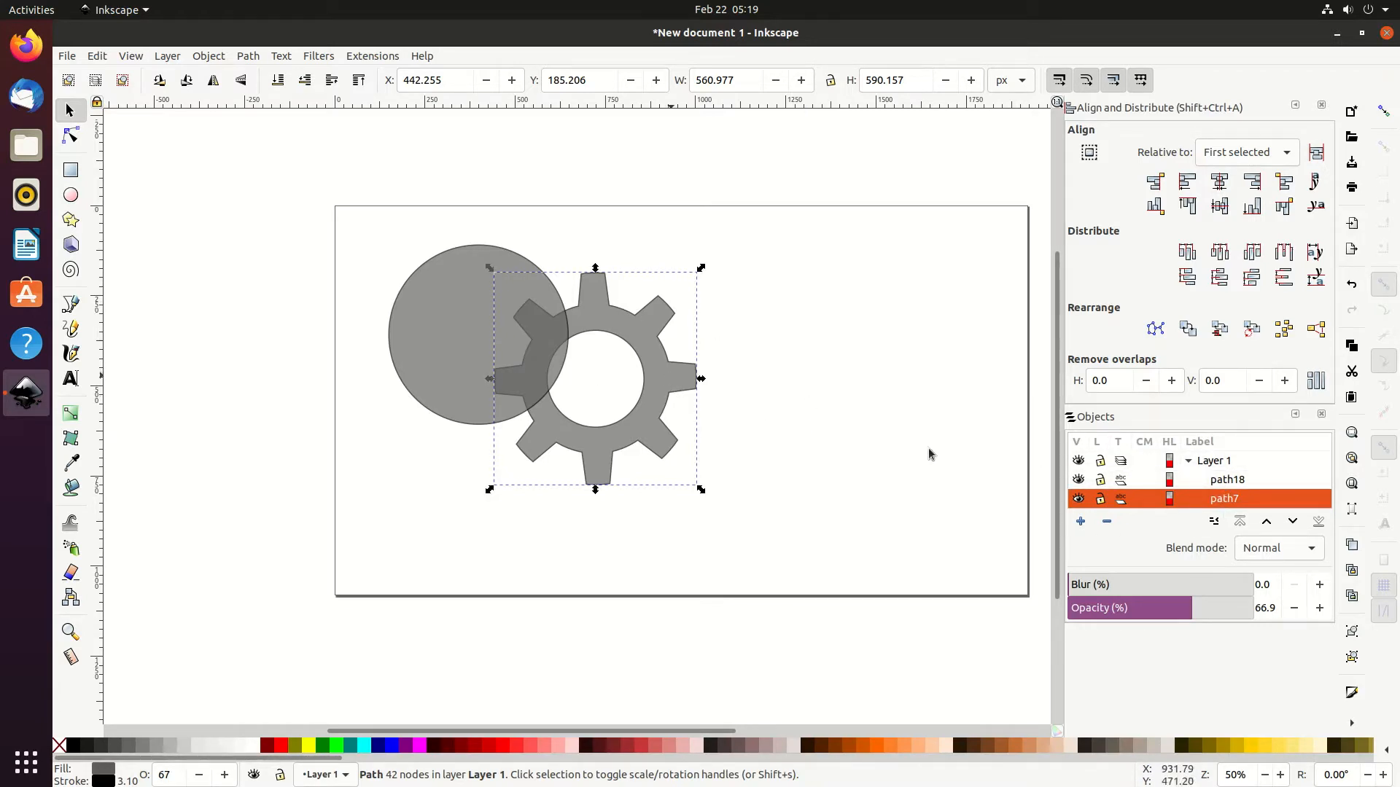
double_click(1229, 496)
text(Gear)
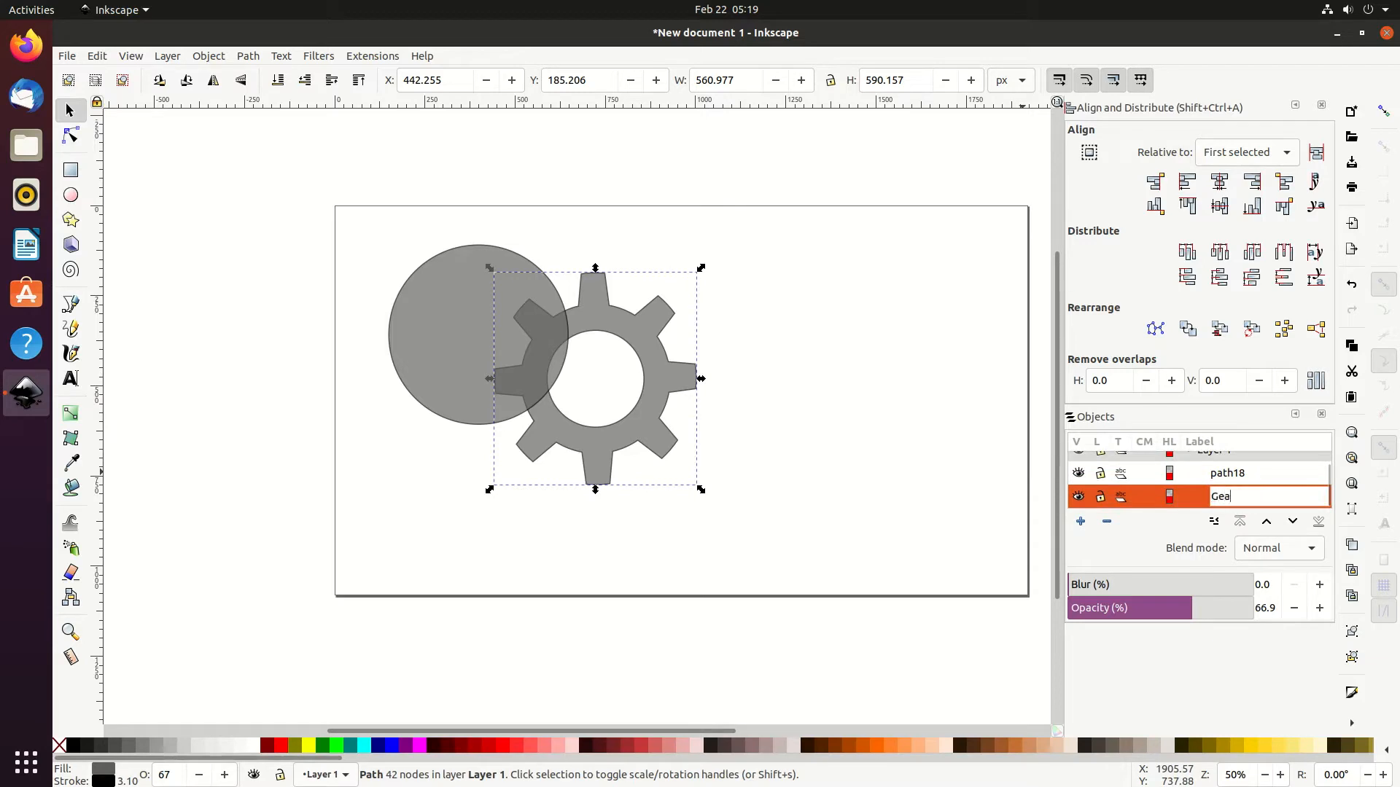
key(Return)
Step: Rename the large circle as Circle in the object list and deselect it
click(477, 317)
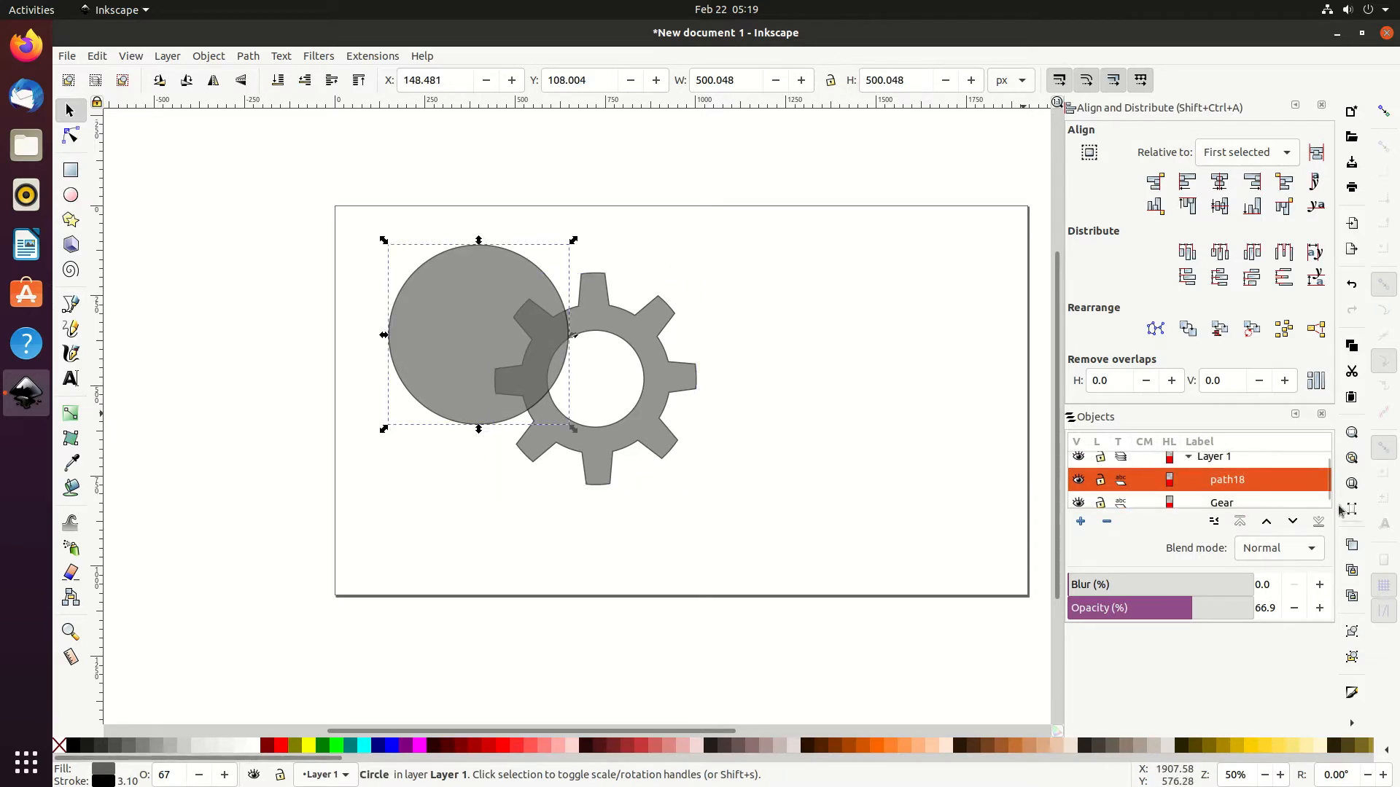
double_click(1225, 480)
text(Cir)
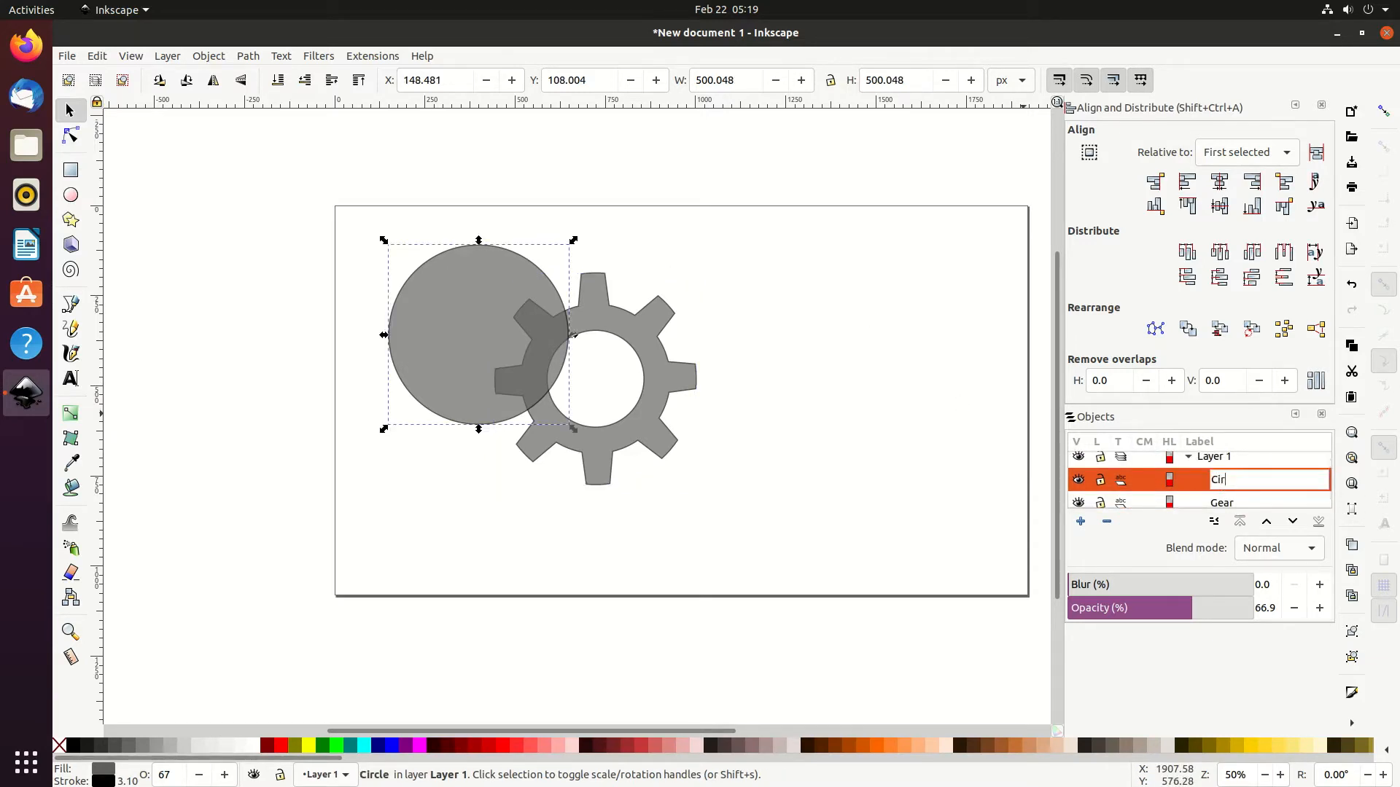
text(cle)
key(Return)
click(829, 426)
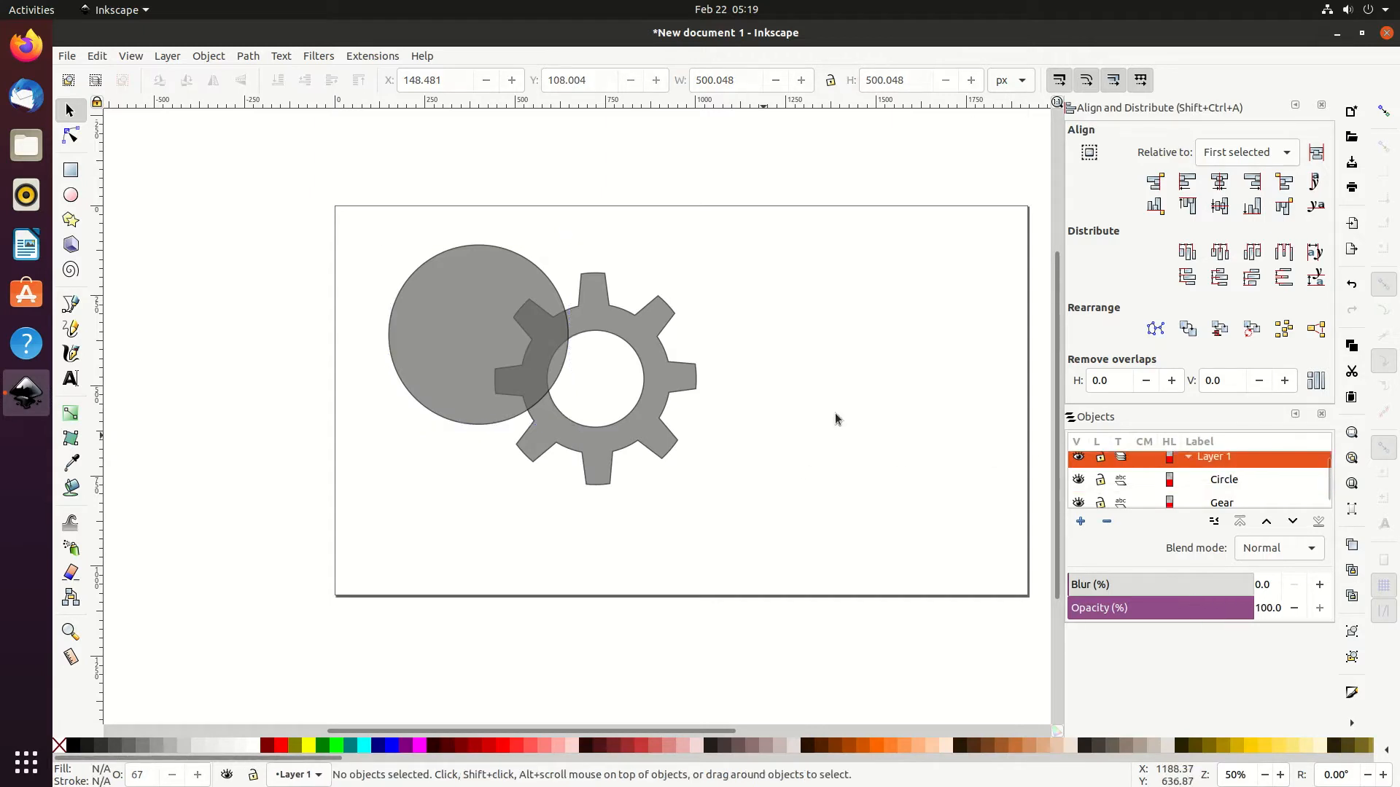
Step: Try subtracting the circle from the gear with Difference, and undo it
click(414, 318)
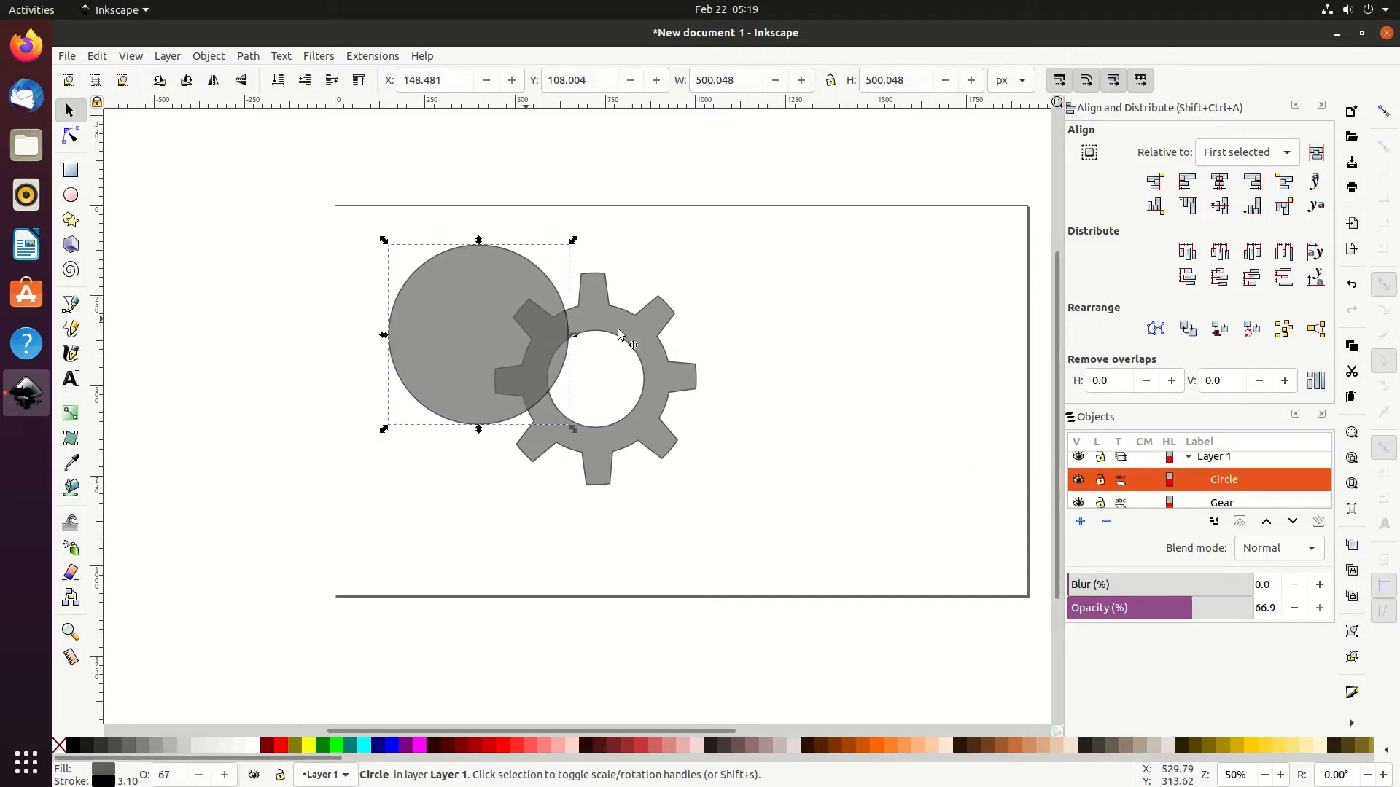
click(637, 326)
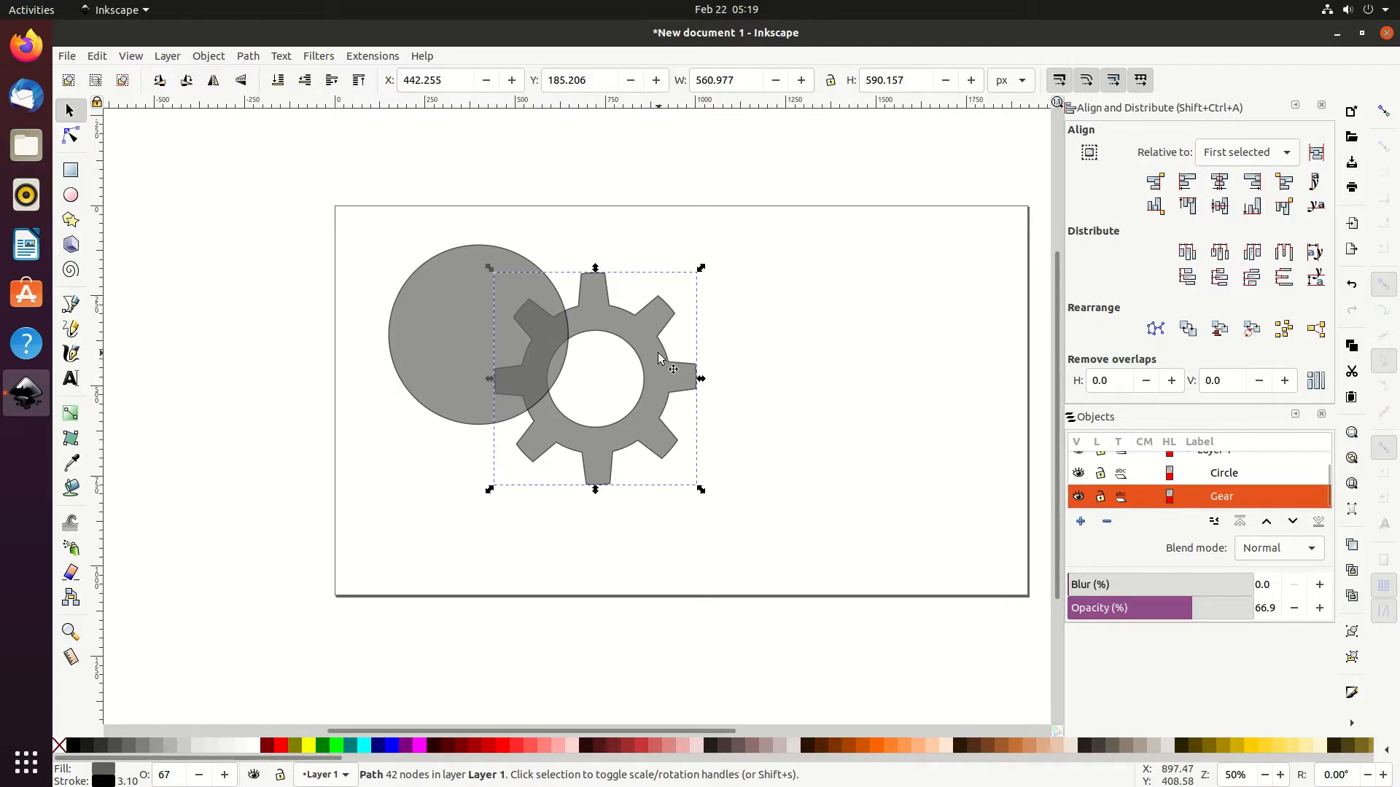
shift+click(452, 326)
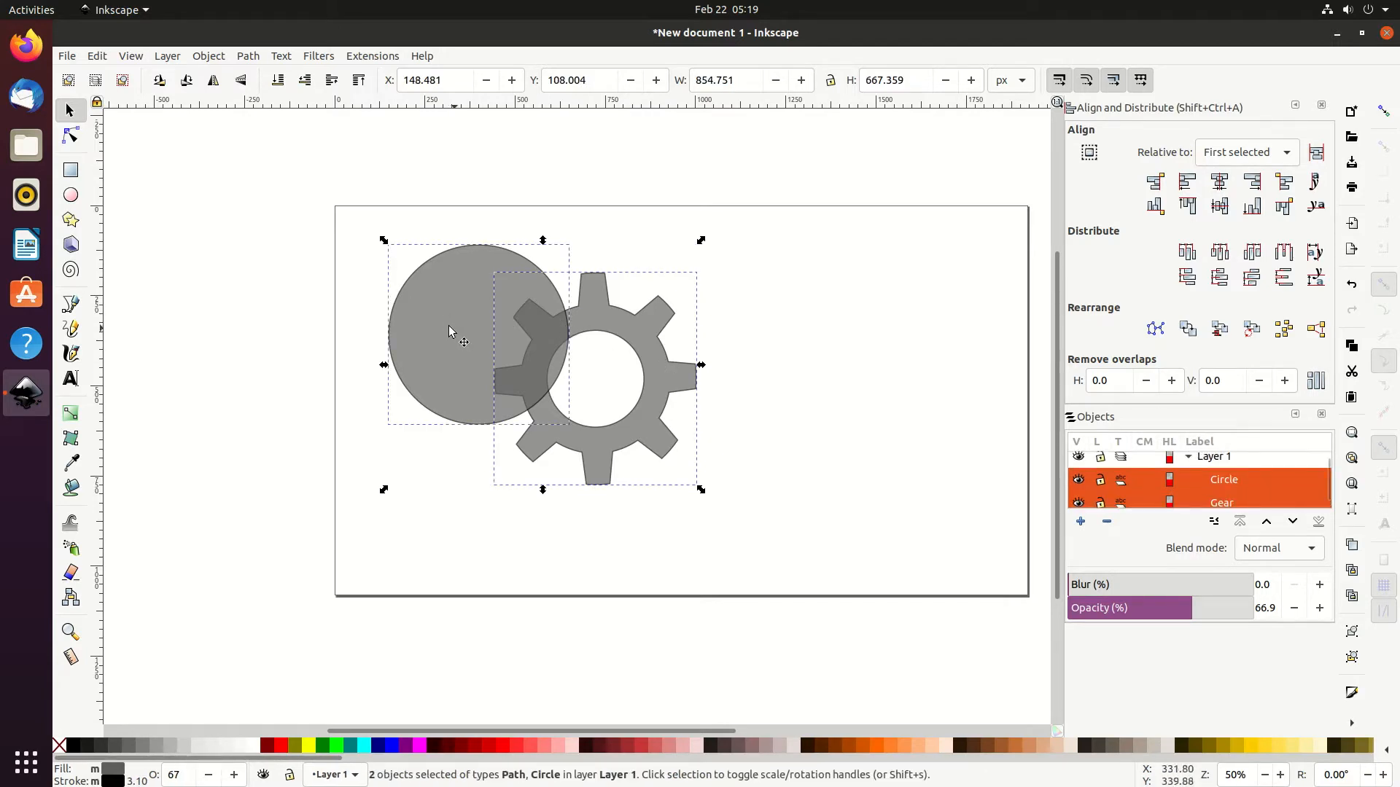
click(247, 56)
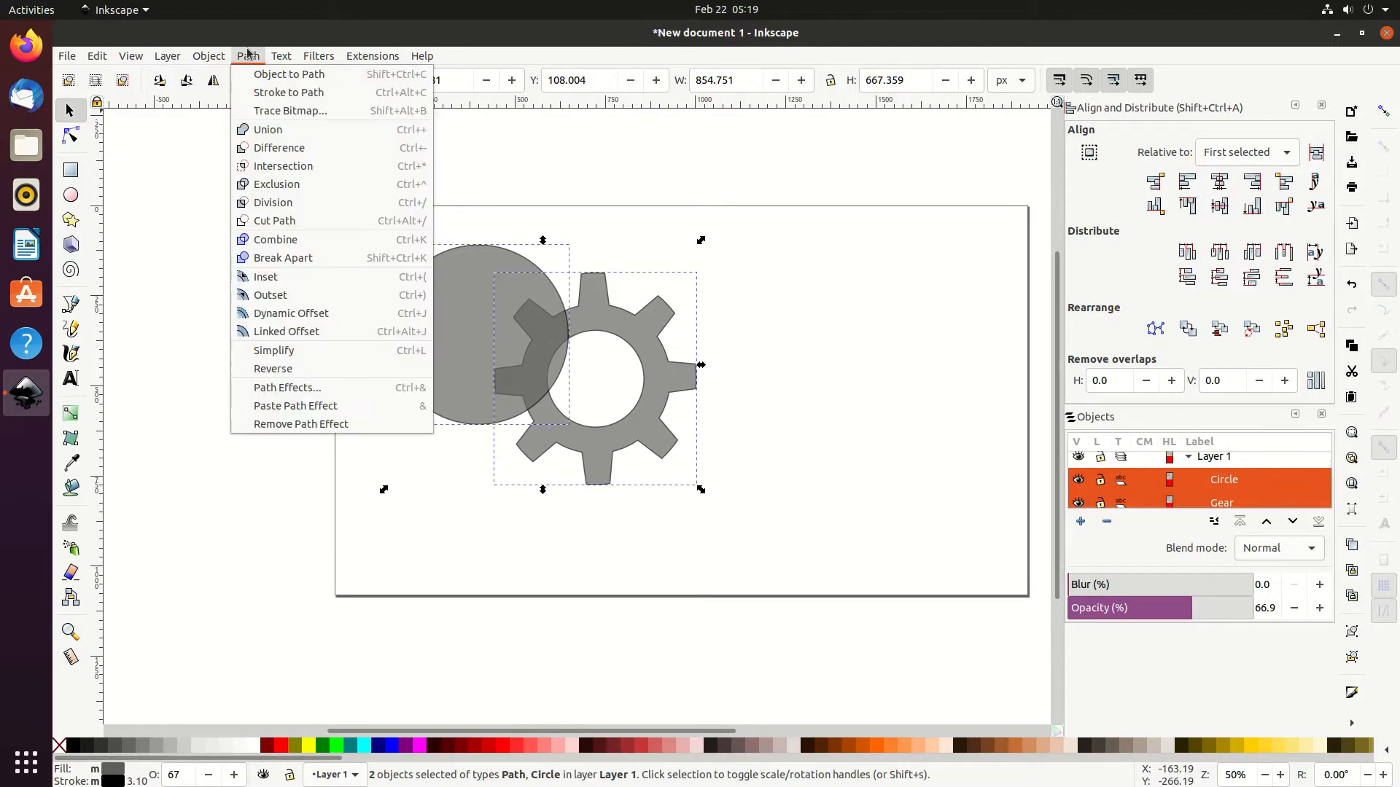
click(283, 152)
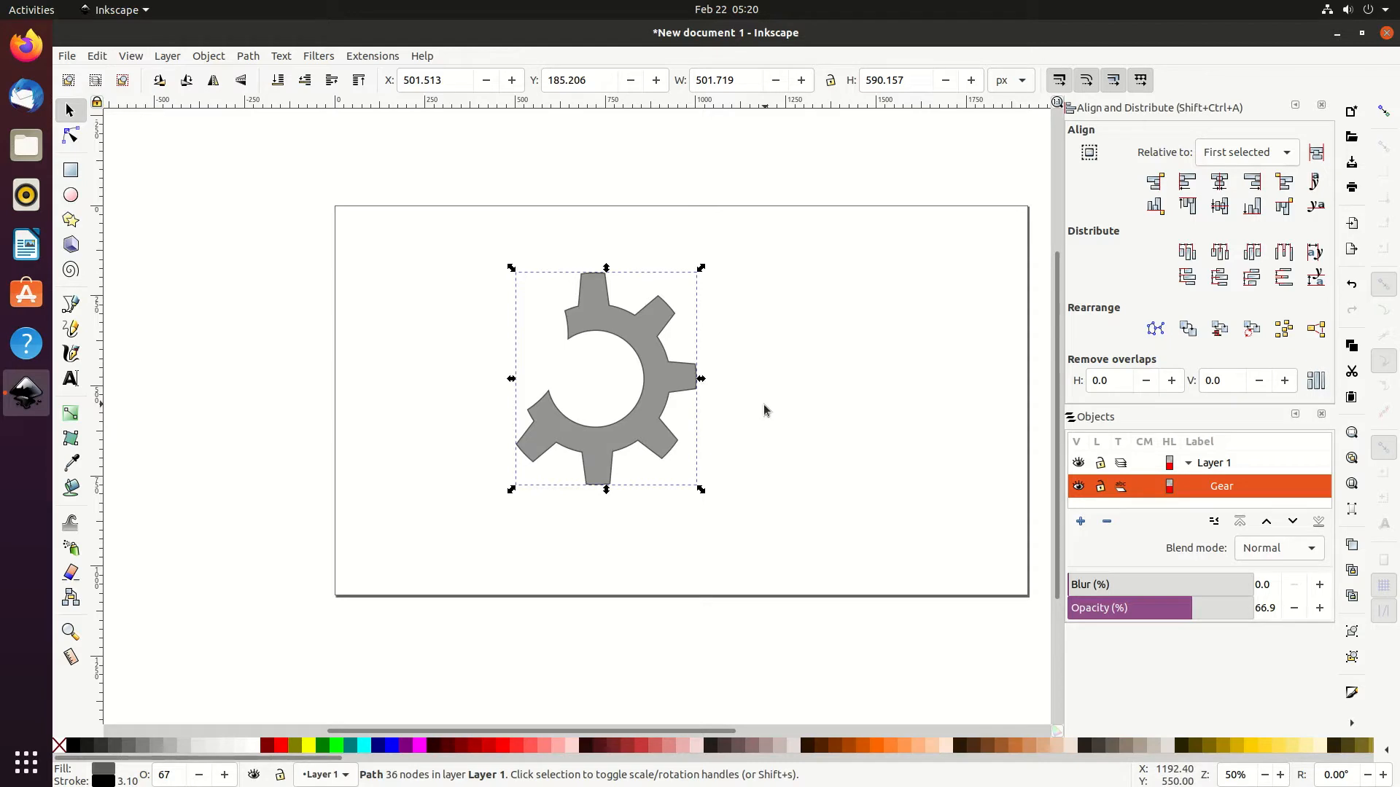
key(ctrl+z)
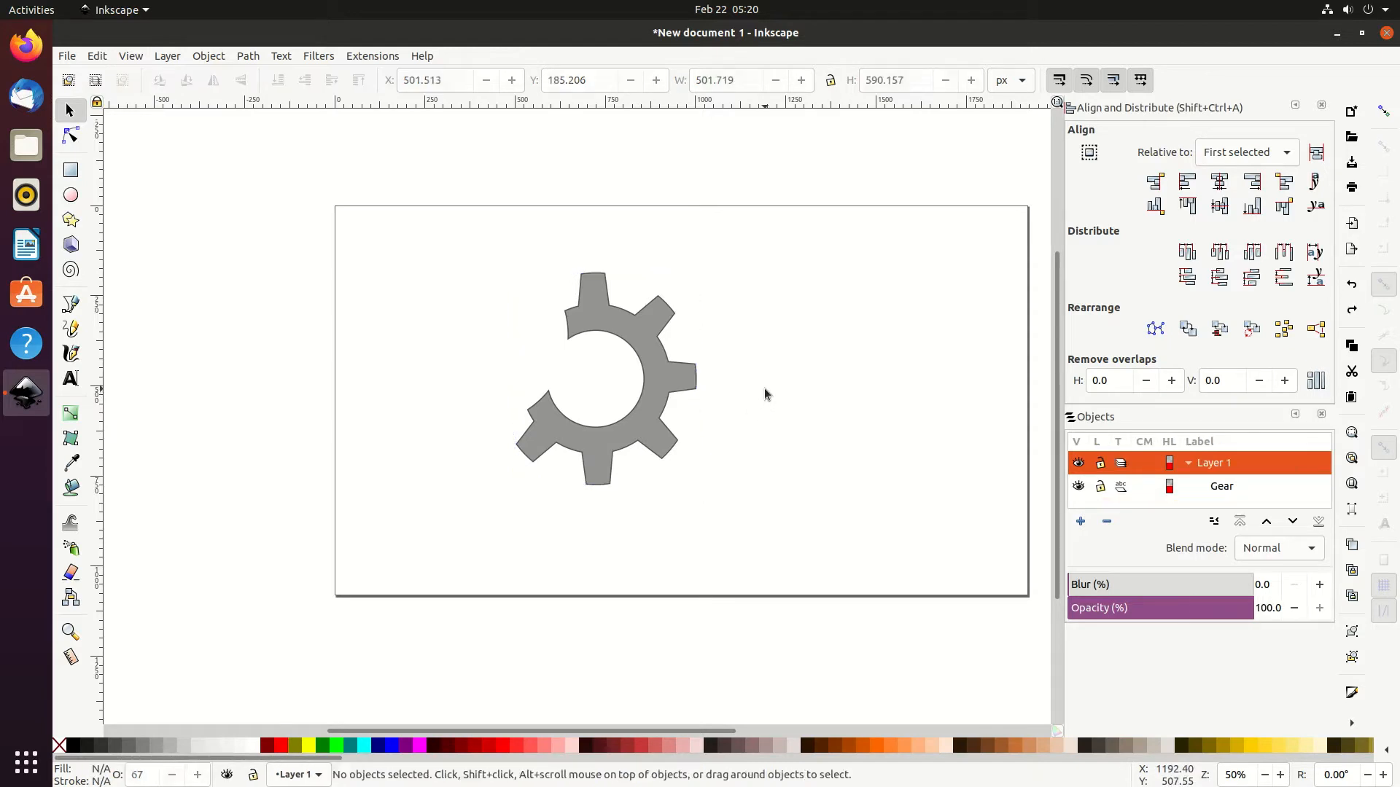
key(ctrl+shift+z)
Step: Raise the gear to the top of the stacking order, above the circle
click(650, 357)
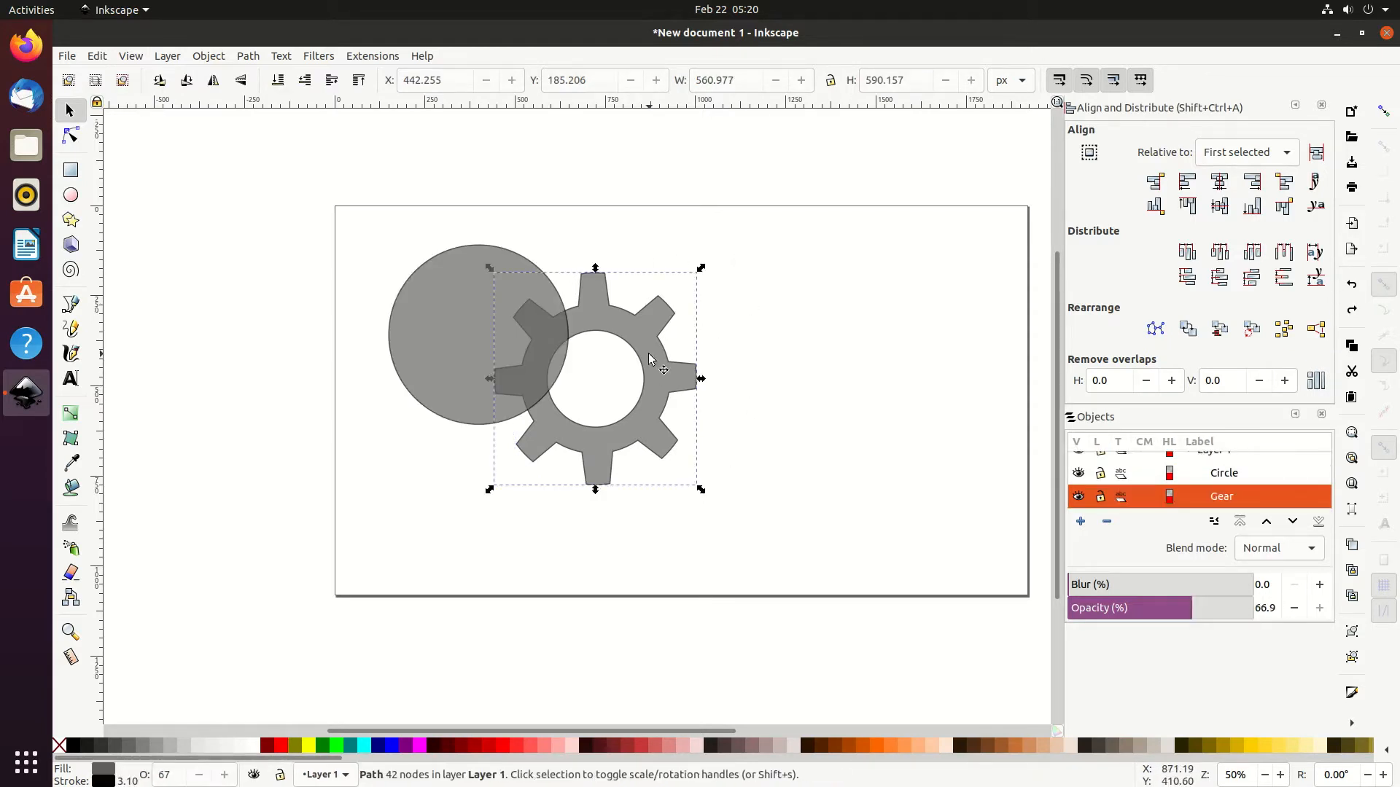
click(357, 81)
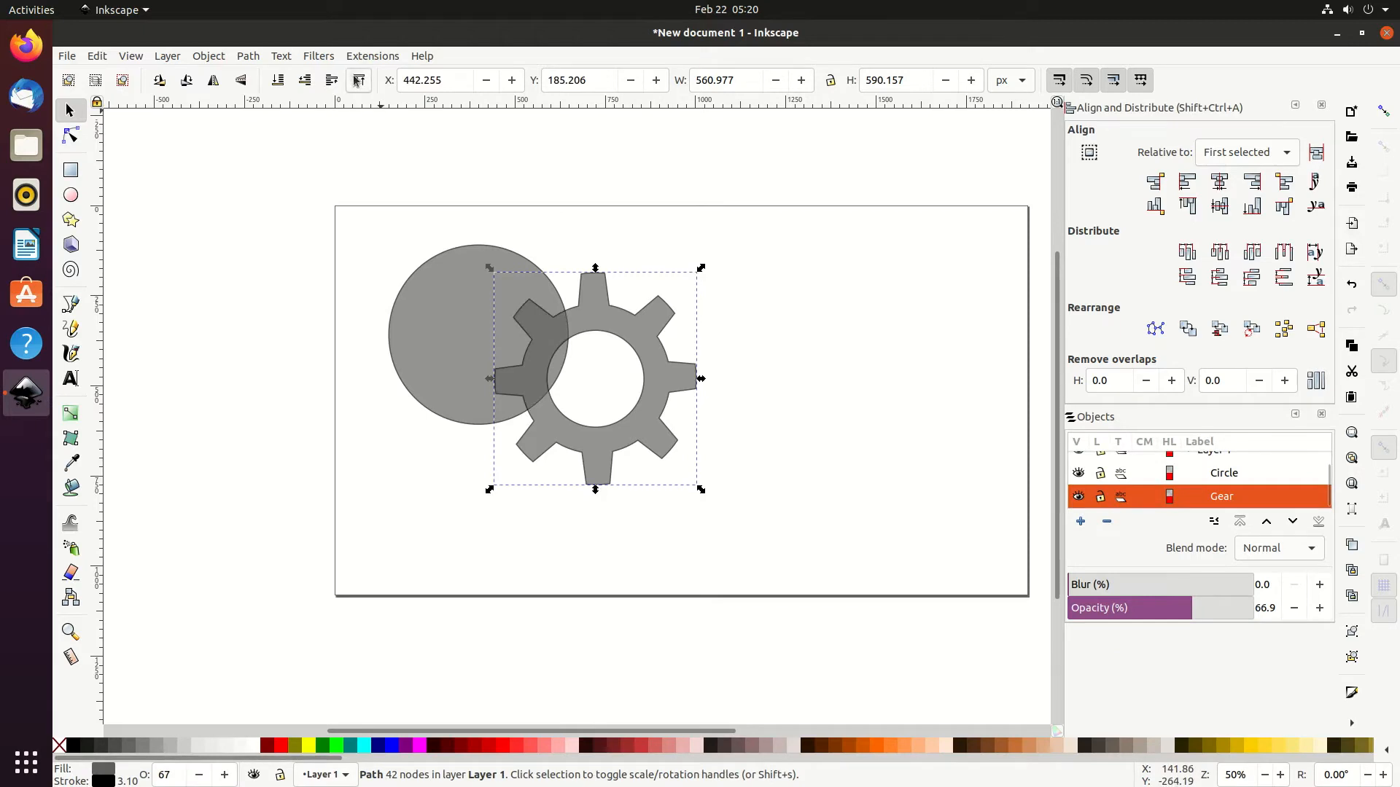
click(814, 340)
Step: Subtract the gear from the circle with Difference and deselect the remaining shape
click(671, 378)
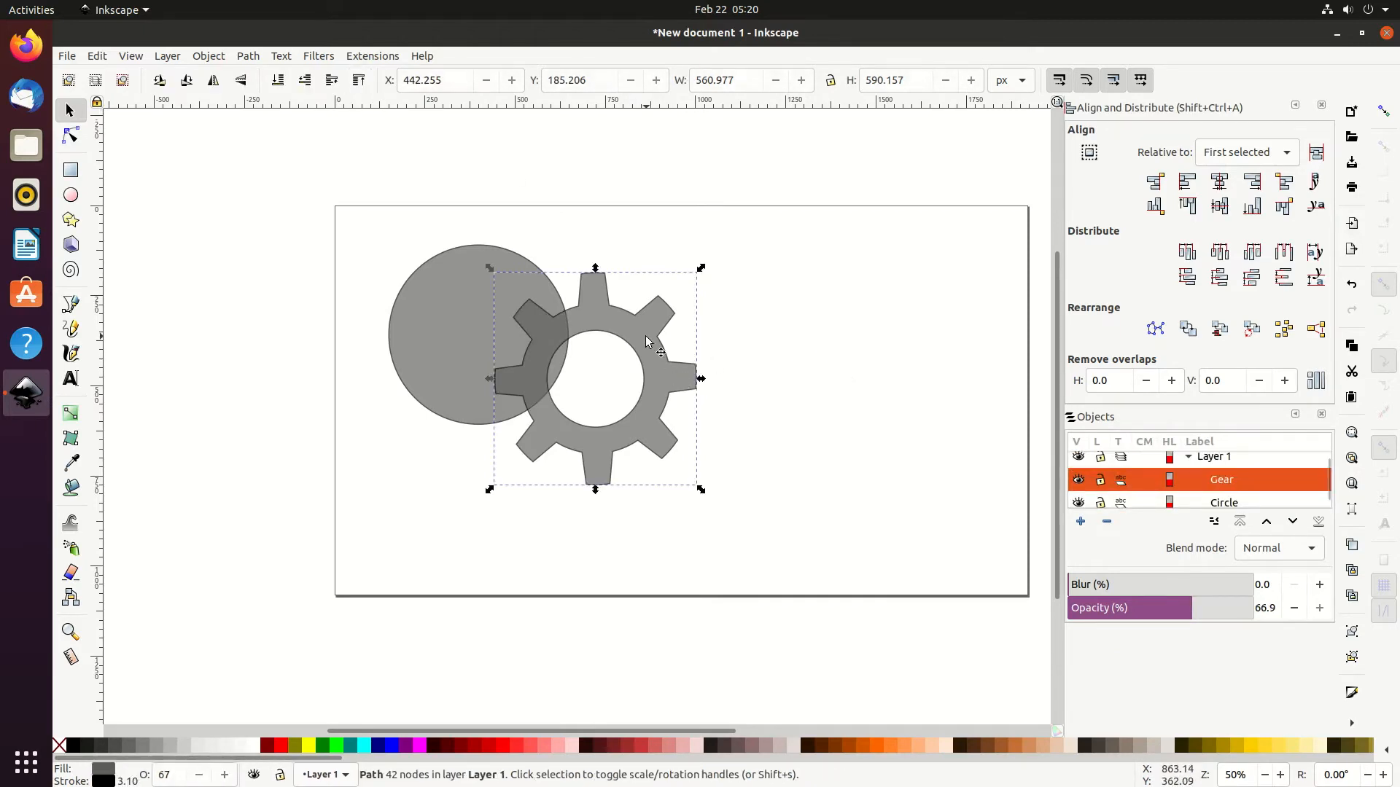
shift+click(445, 313)
click(245, 57)
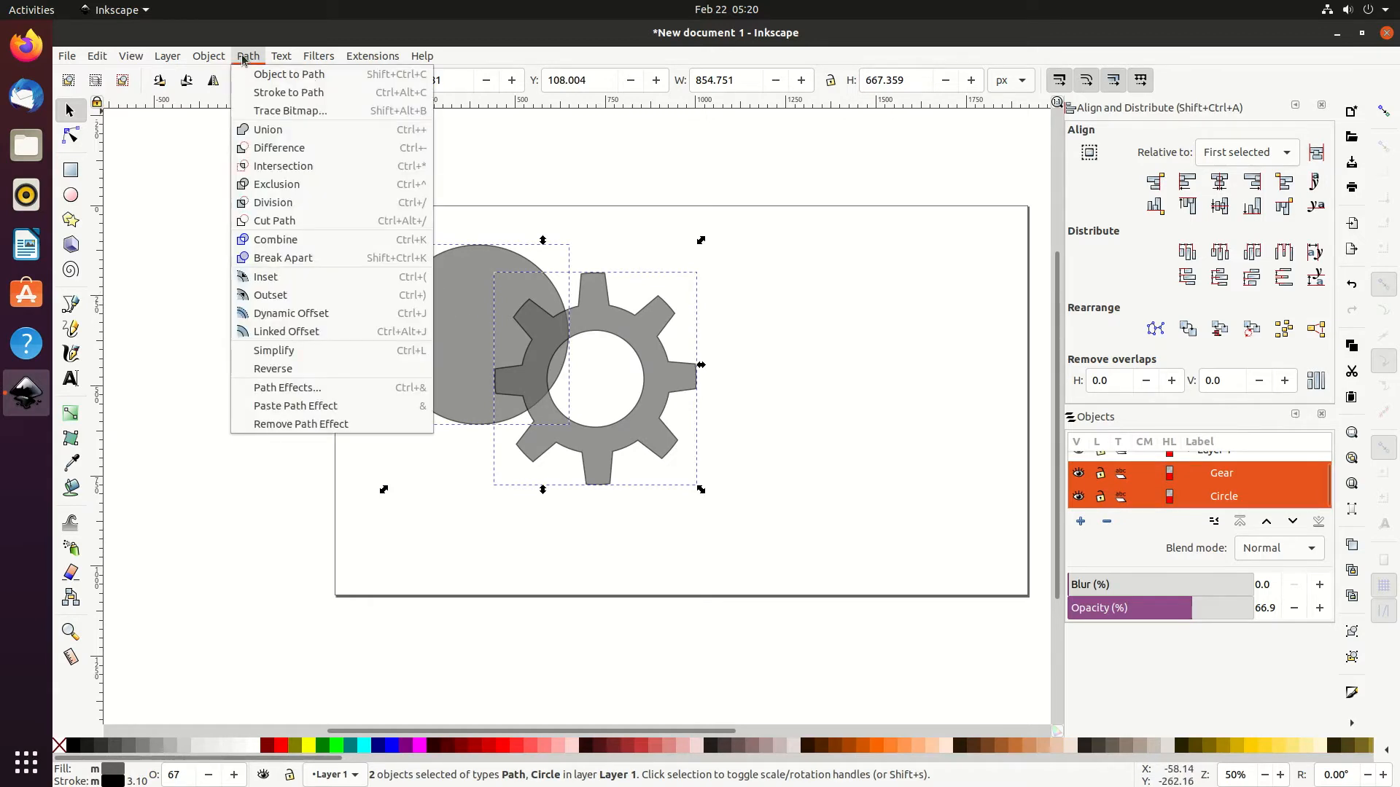
click(275, 149)
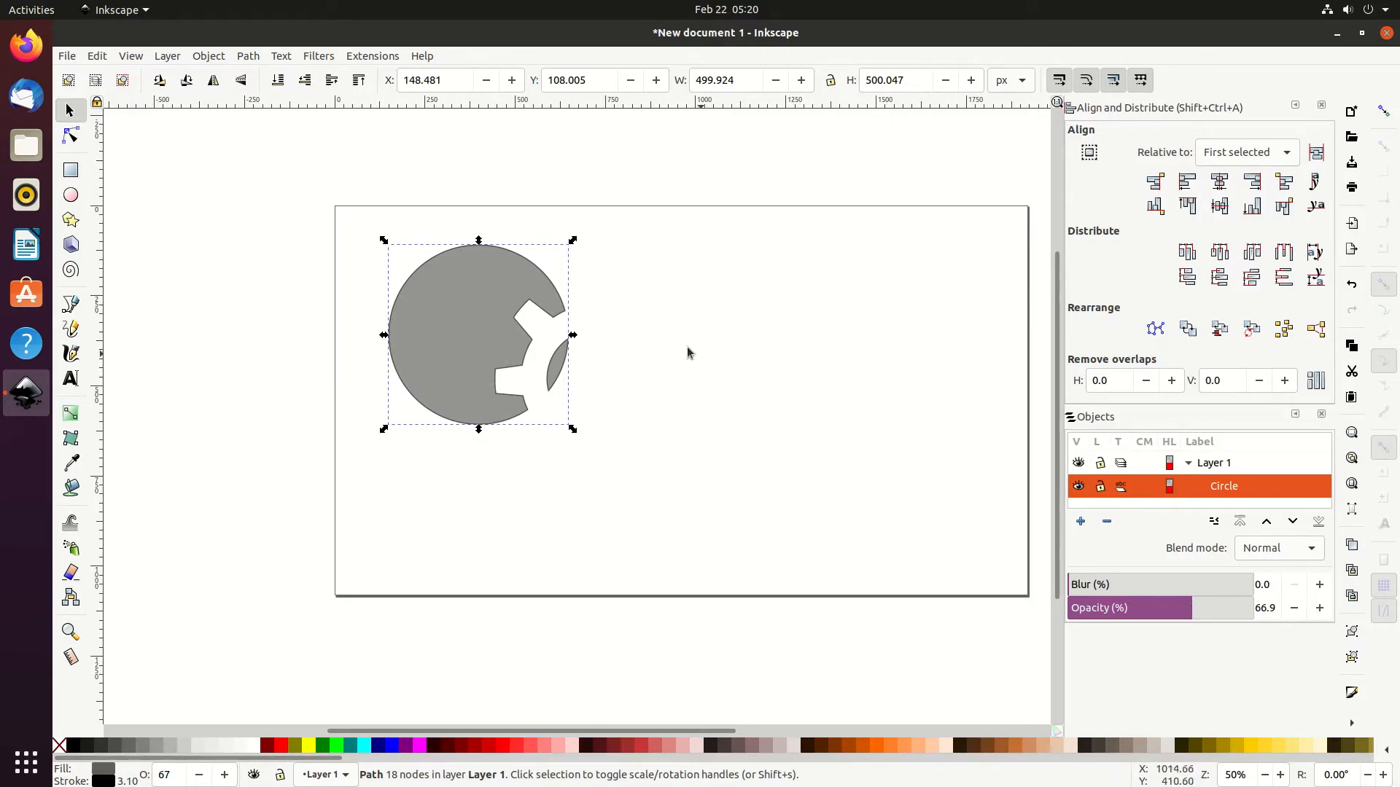
click(181, 253)
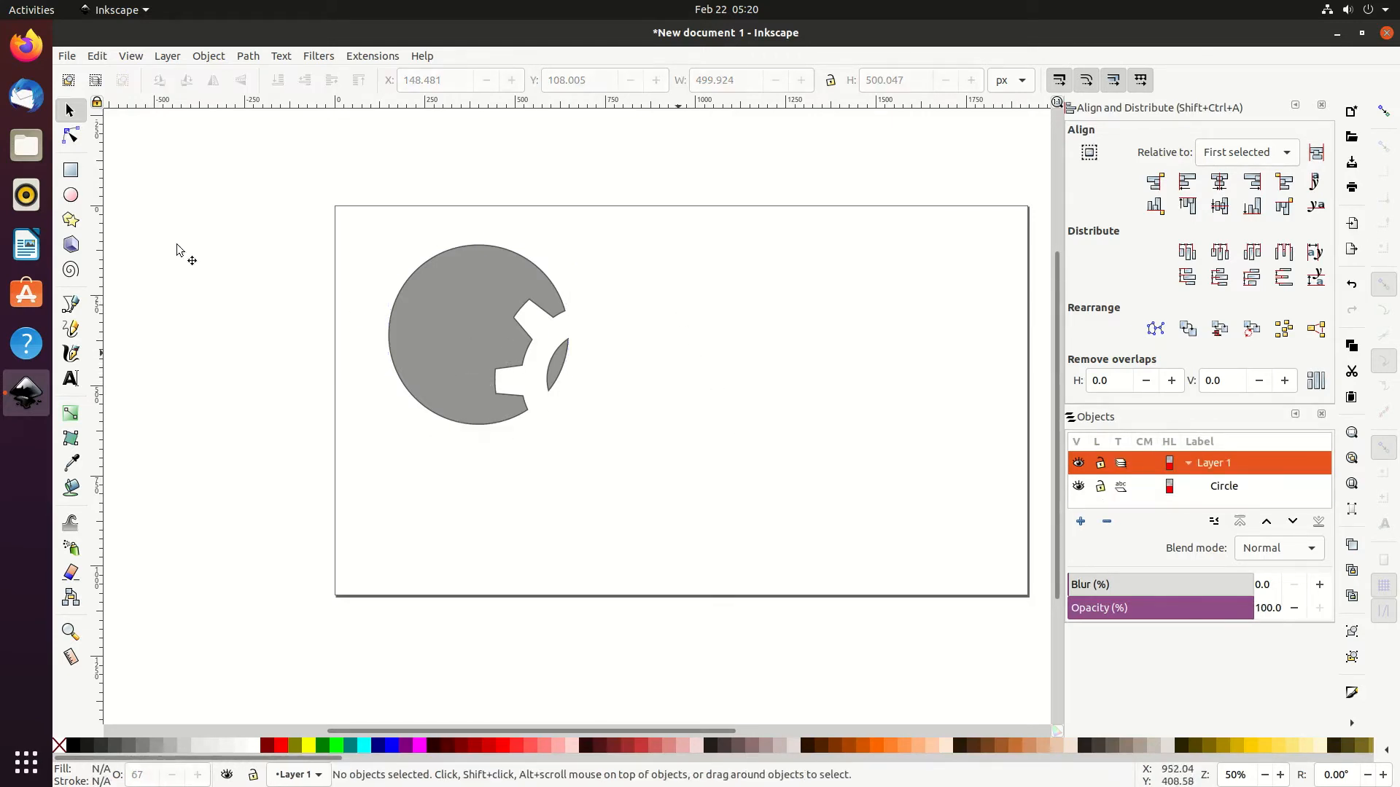
Step: Draw a rectangle about 481 by 213 px in the empty area beside the cut circle
click(72, 177)
ctrl+scroll(902, 321, up, 3)
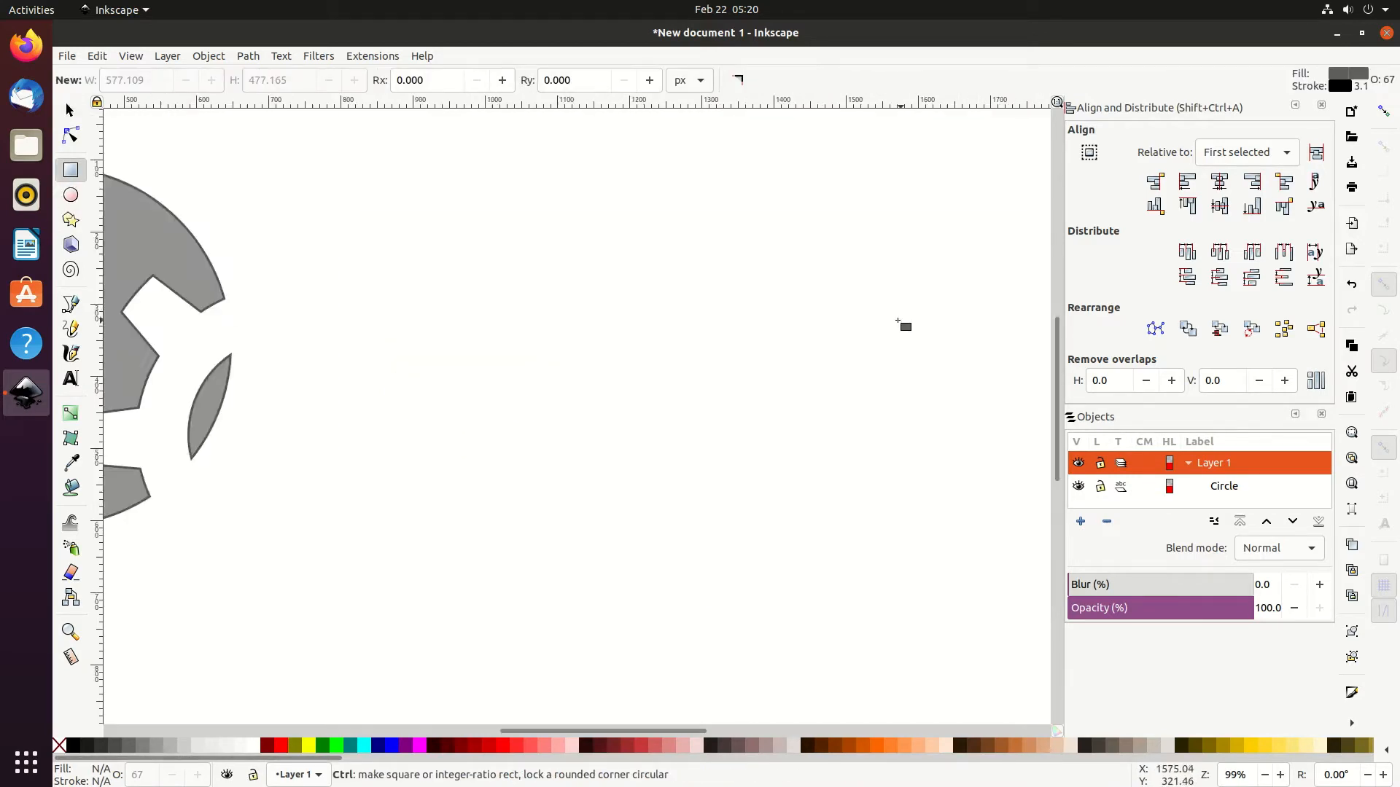
click(248, 57)
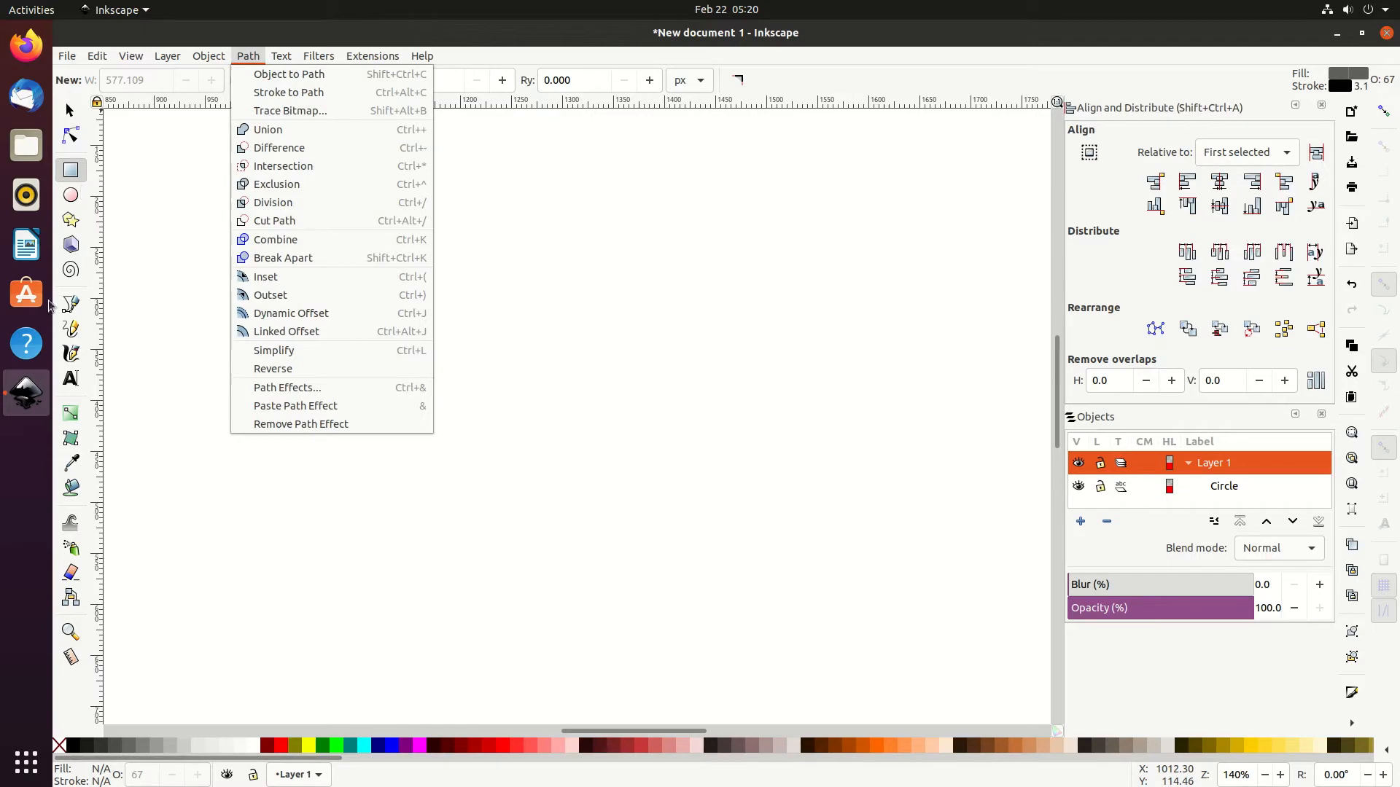
click(71, 179)
drag(454, 244, 945, 461)
ctrl+scroll(635, 395, down, 2)
scroll(641, 452, down, 1)
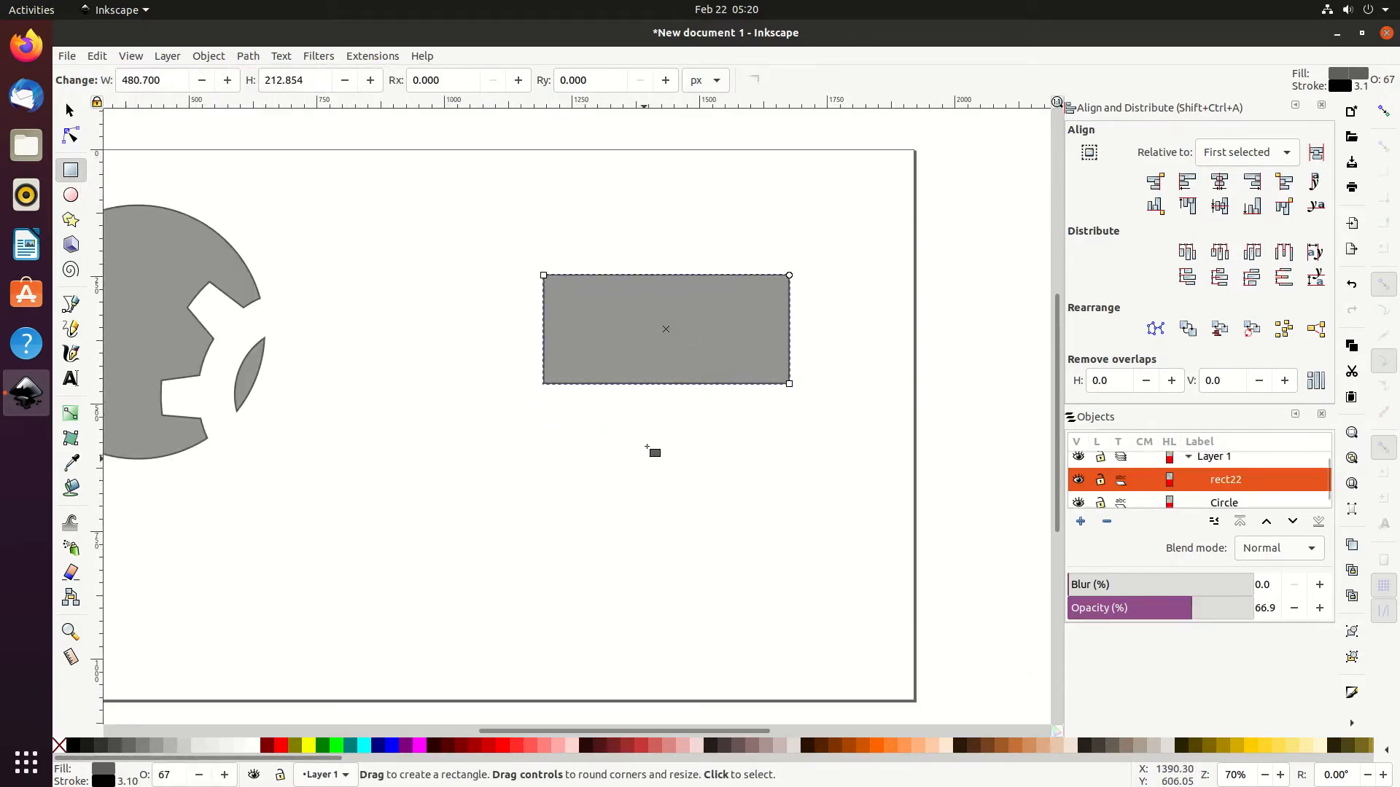
ctrl+scroll(639, 411, up, 2)
click(209, 58)
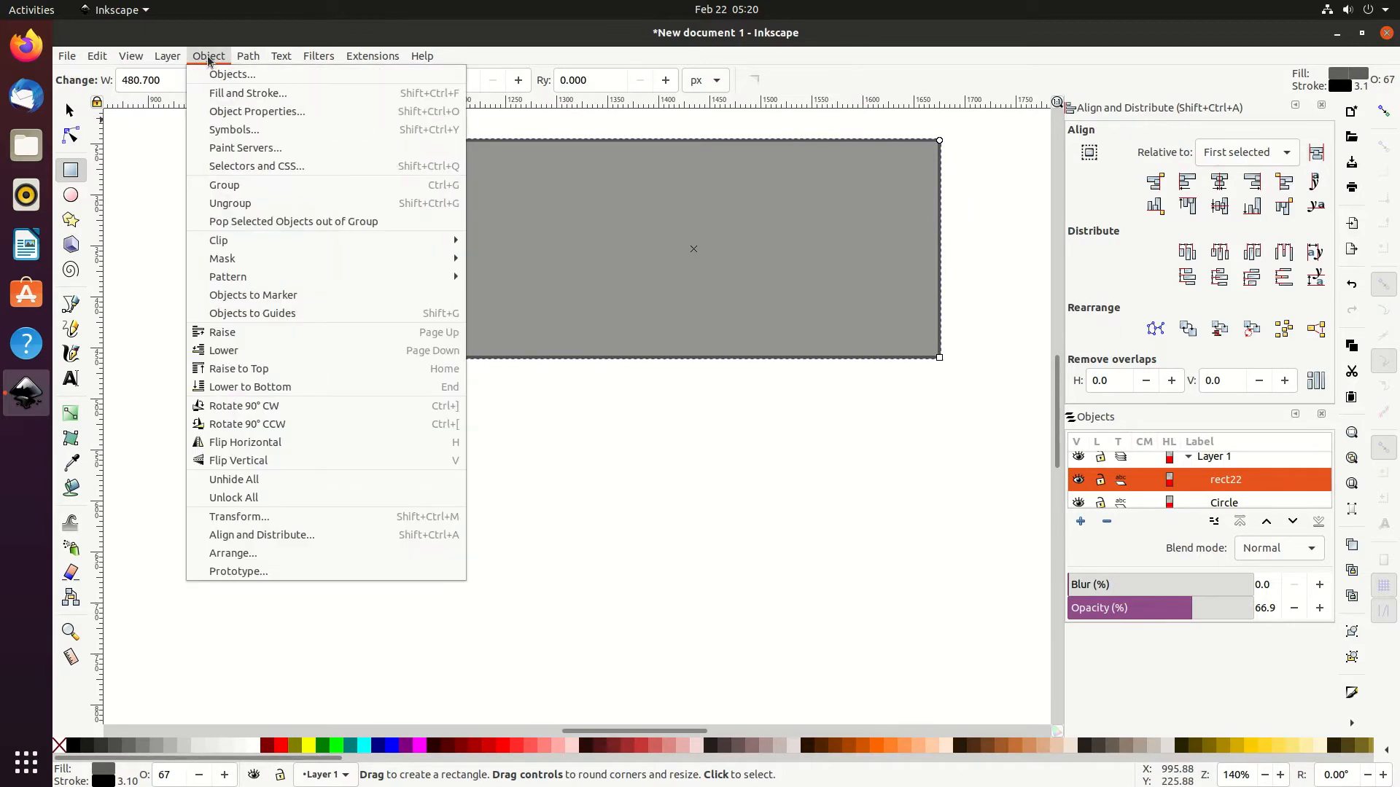
mouse_move(248, 56)
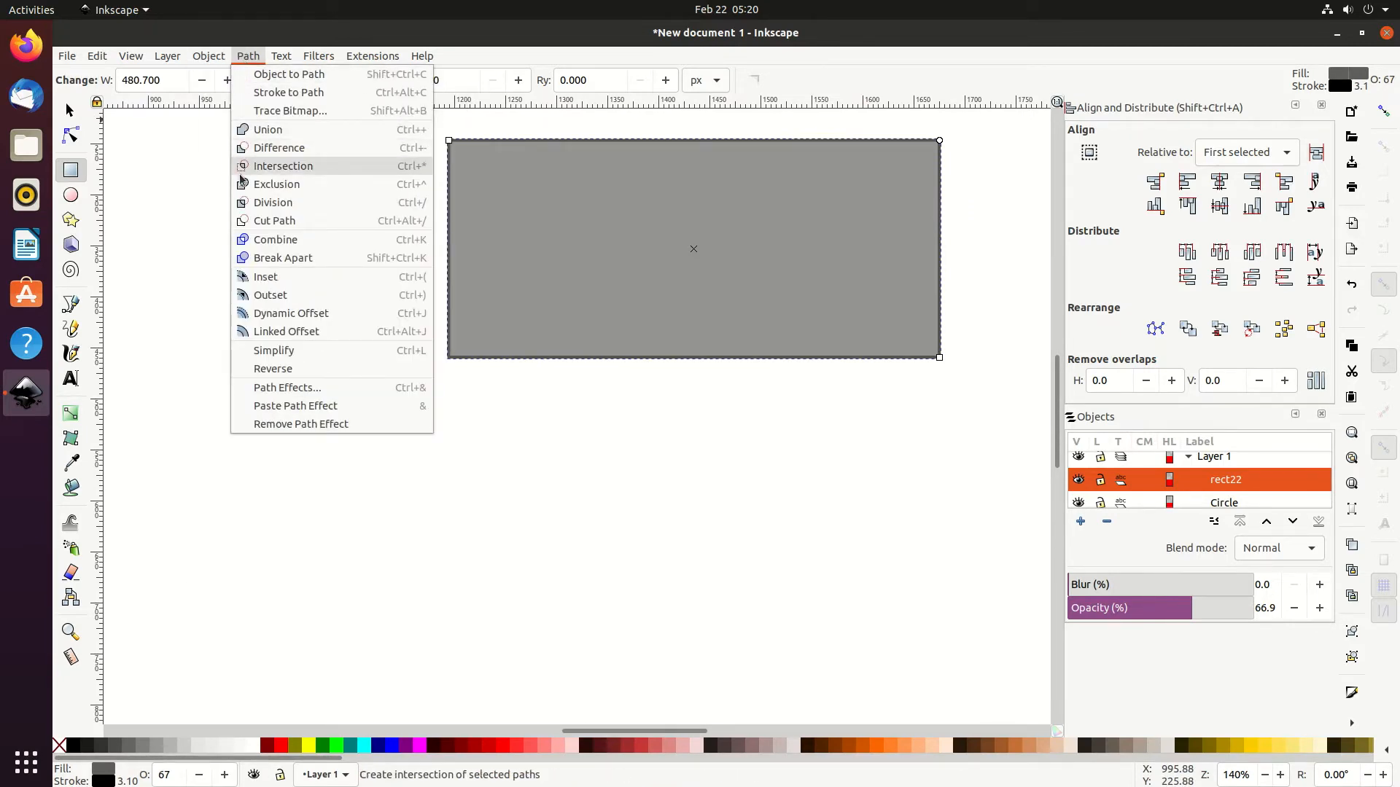
click(246, 58)
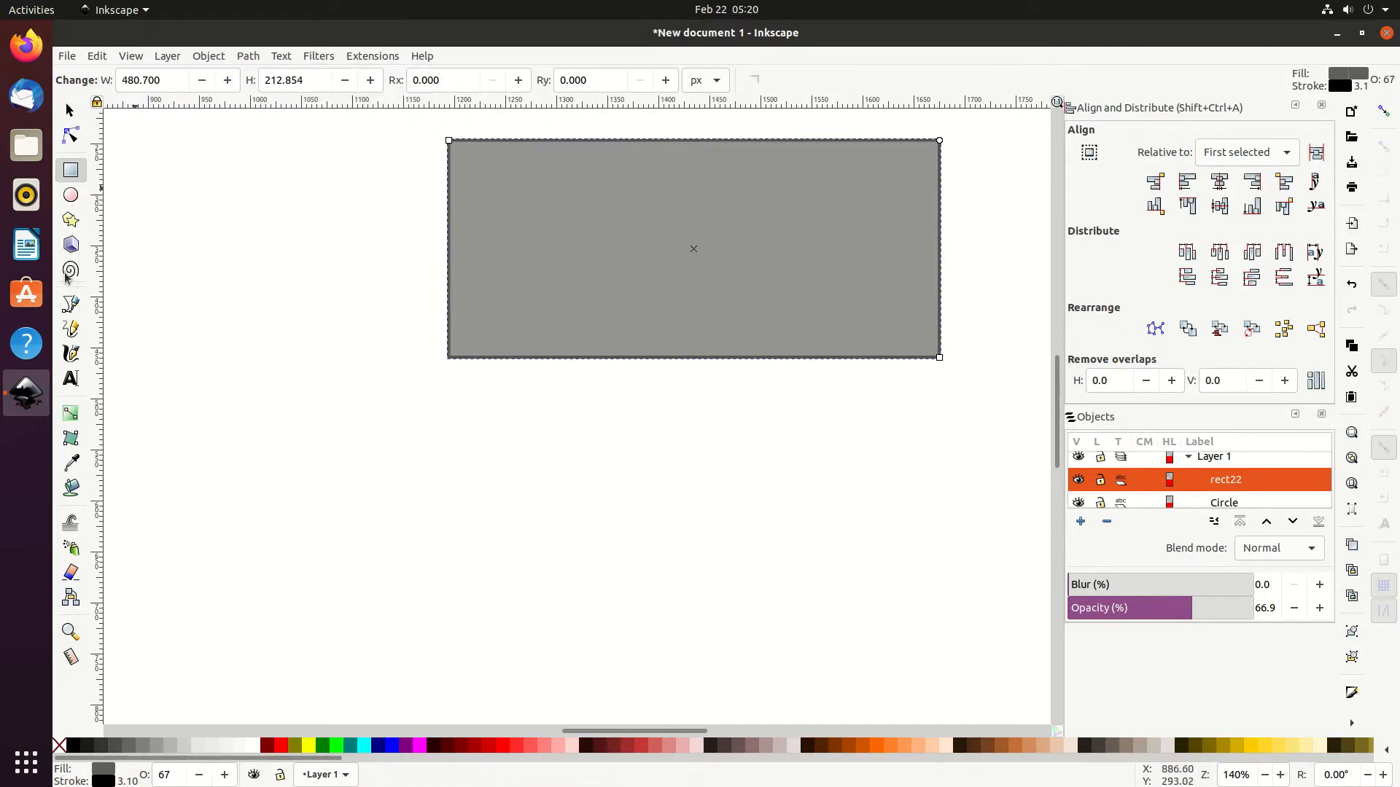
Step: Draw a circle with a radius of about 170 px and move it to overlap the rectangle's lower-left part
click(71, 196)
drag(333, 212, 681, 583)
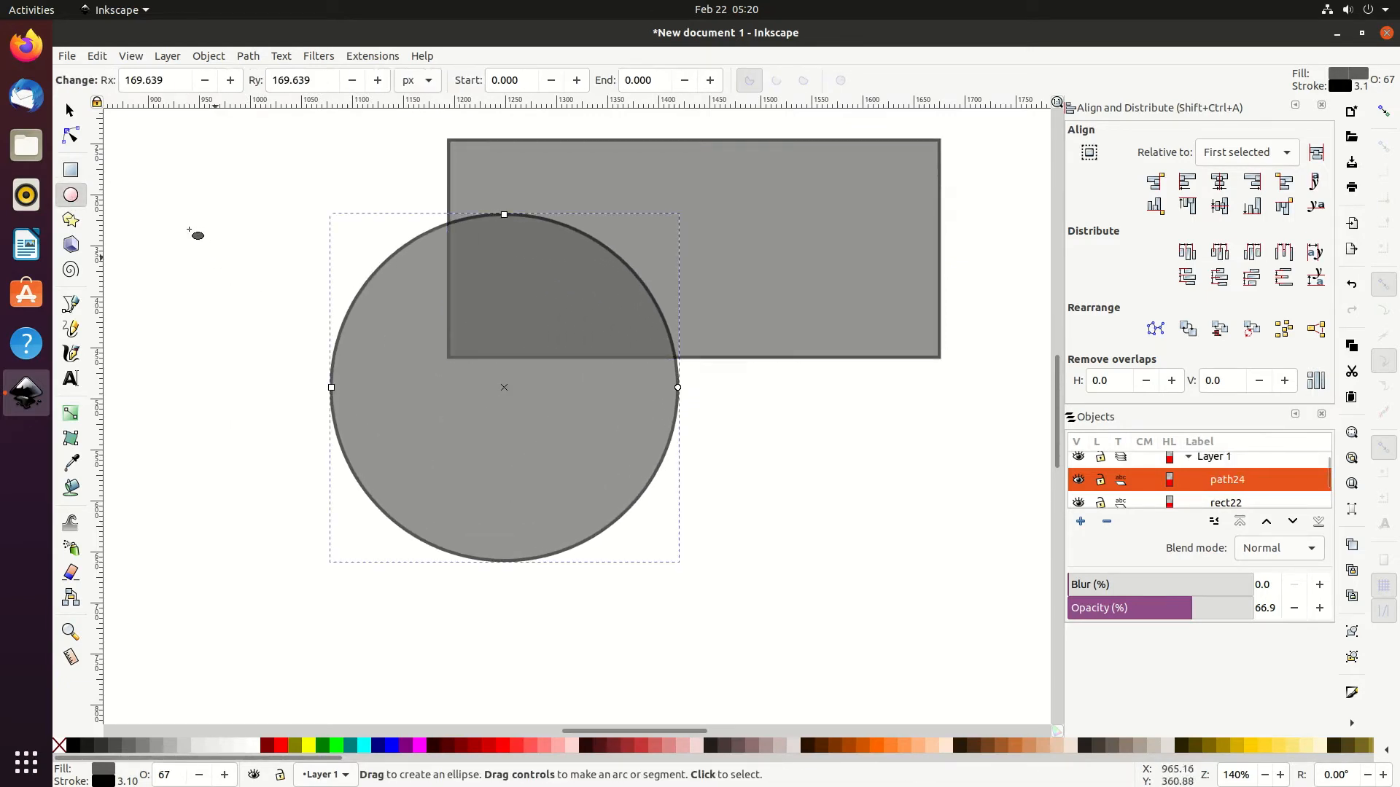
click(70, 110)
drag(501, 345, 486, 325)
Step: Apply Exclusion to the overlapping circle and rectangle to remove their shared area
shift+click(741, 265)
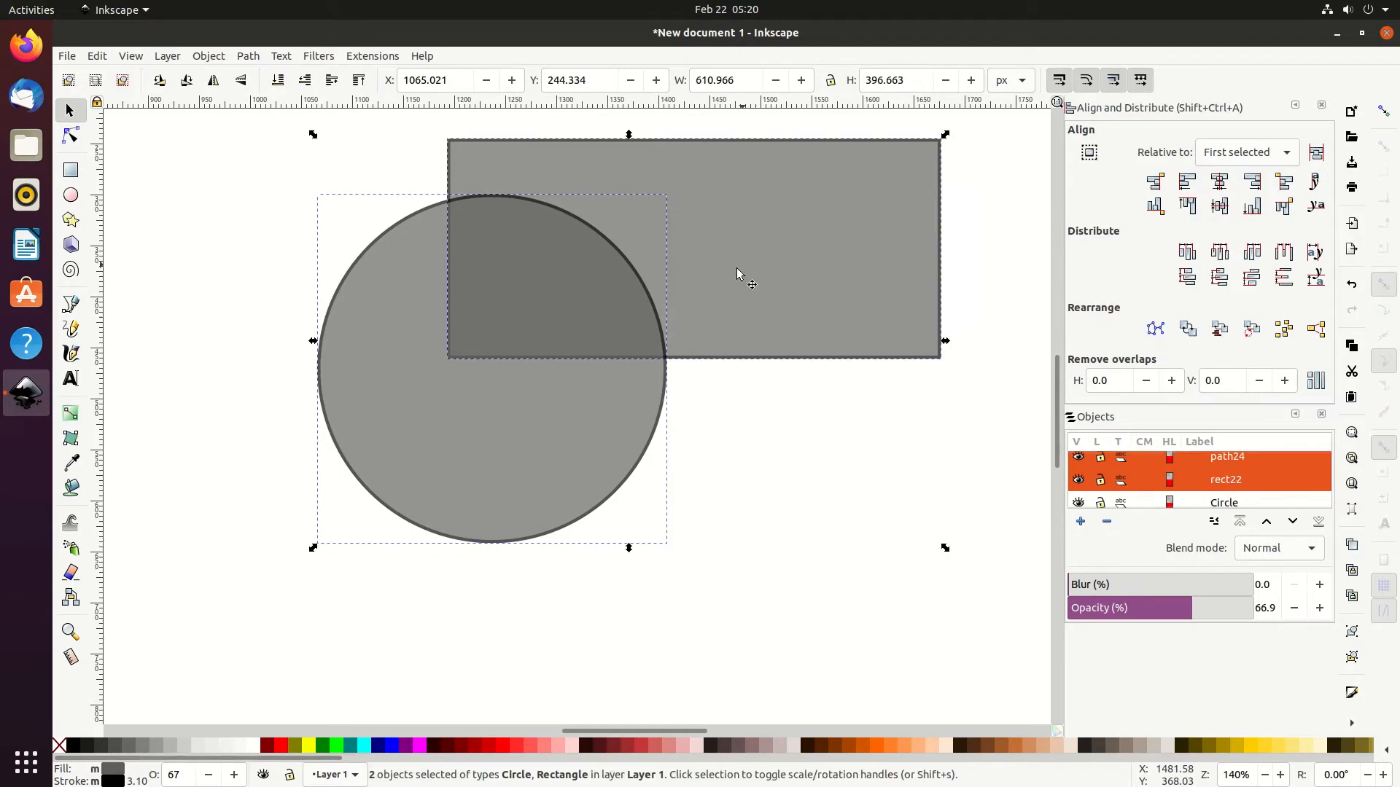
click(256, 58)
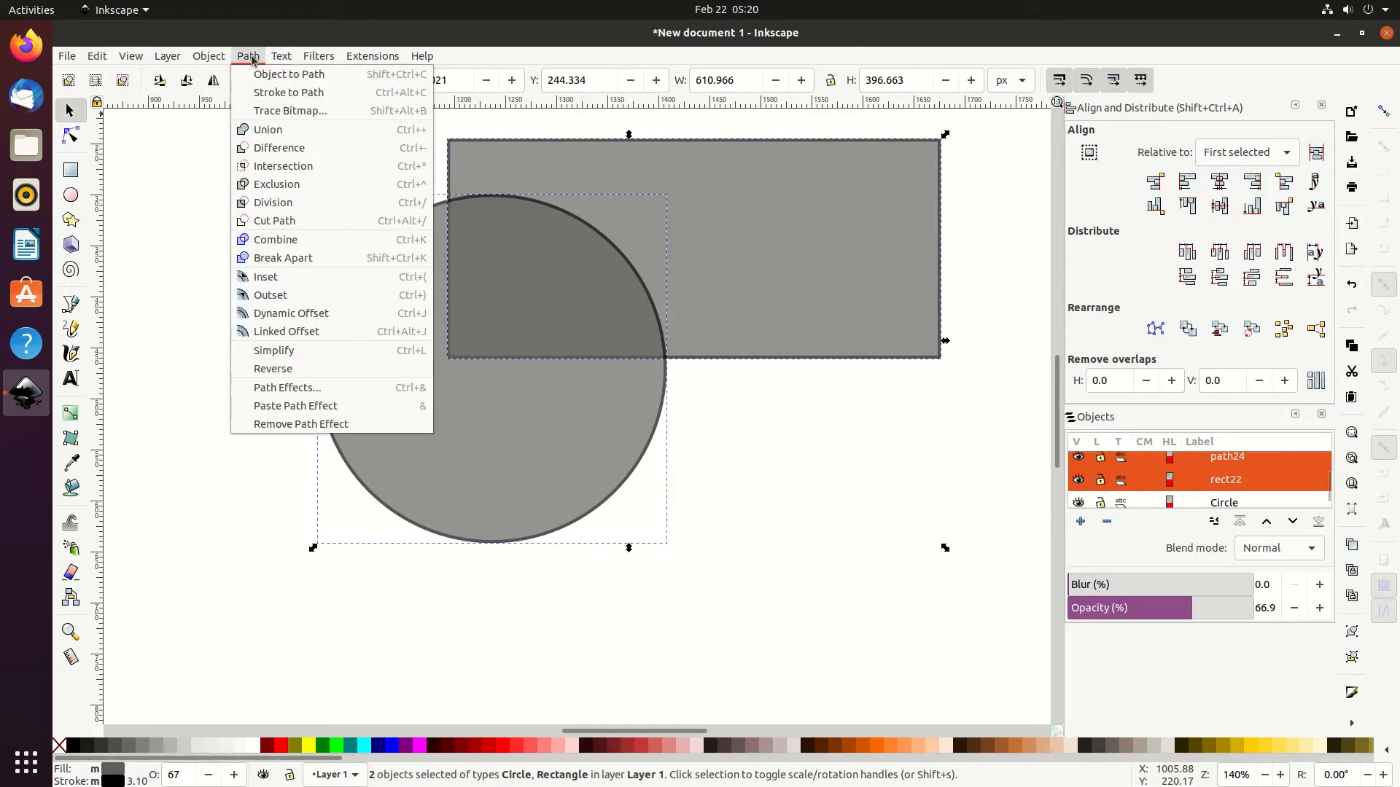
click(308, 185)
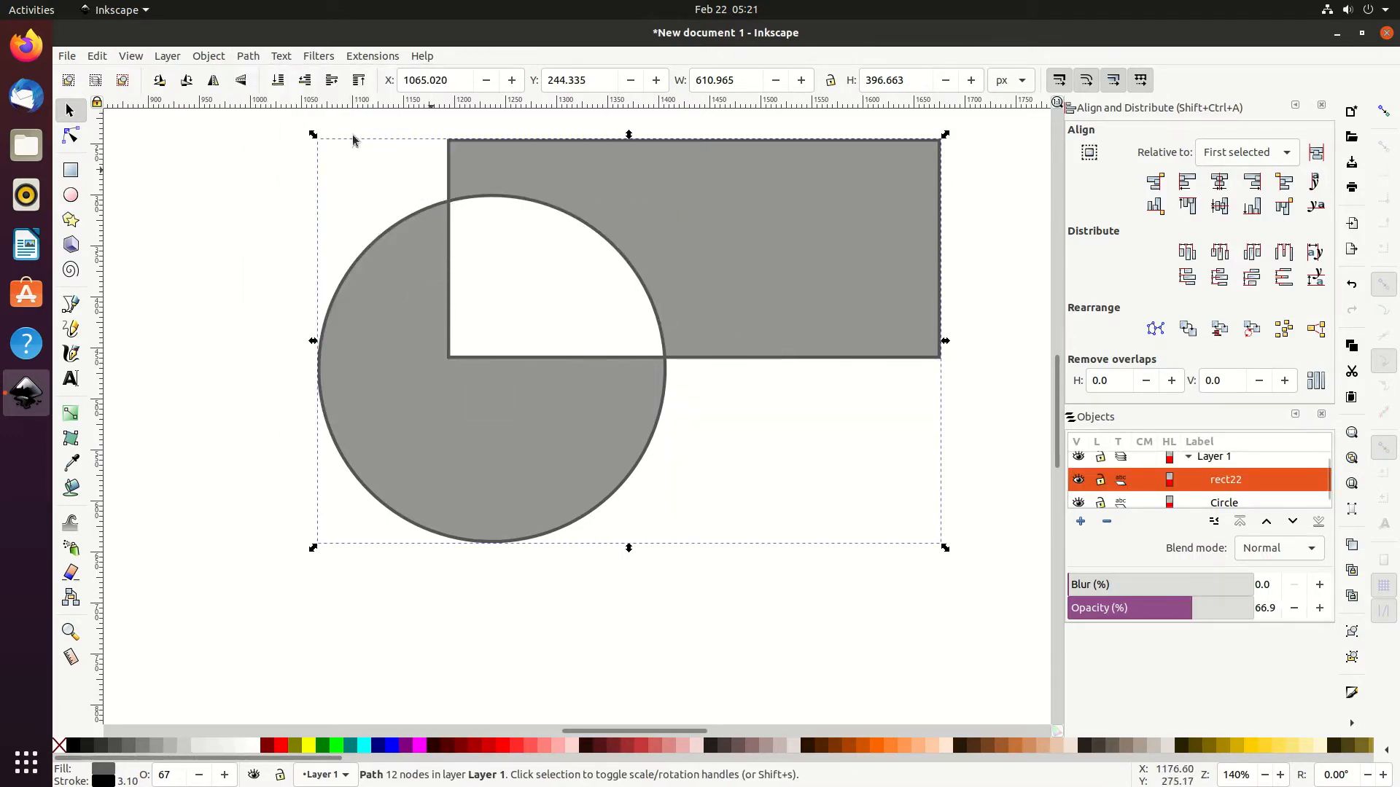
click(245, 58)
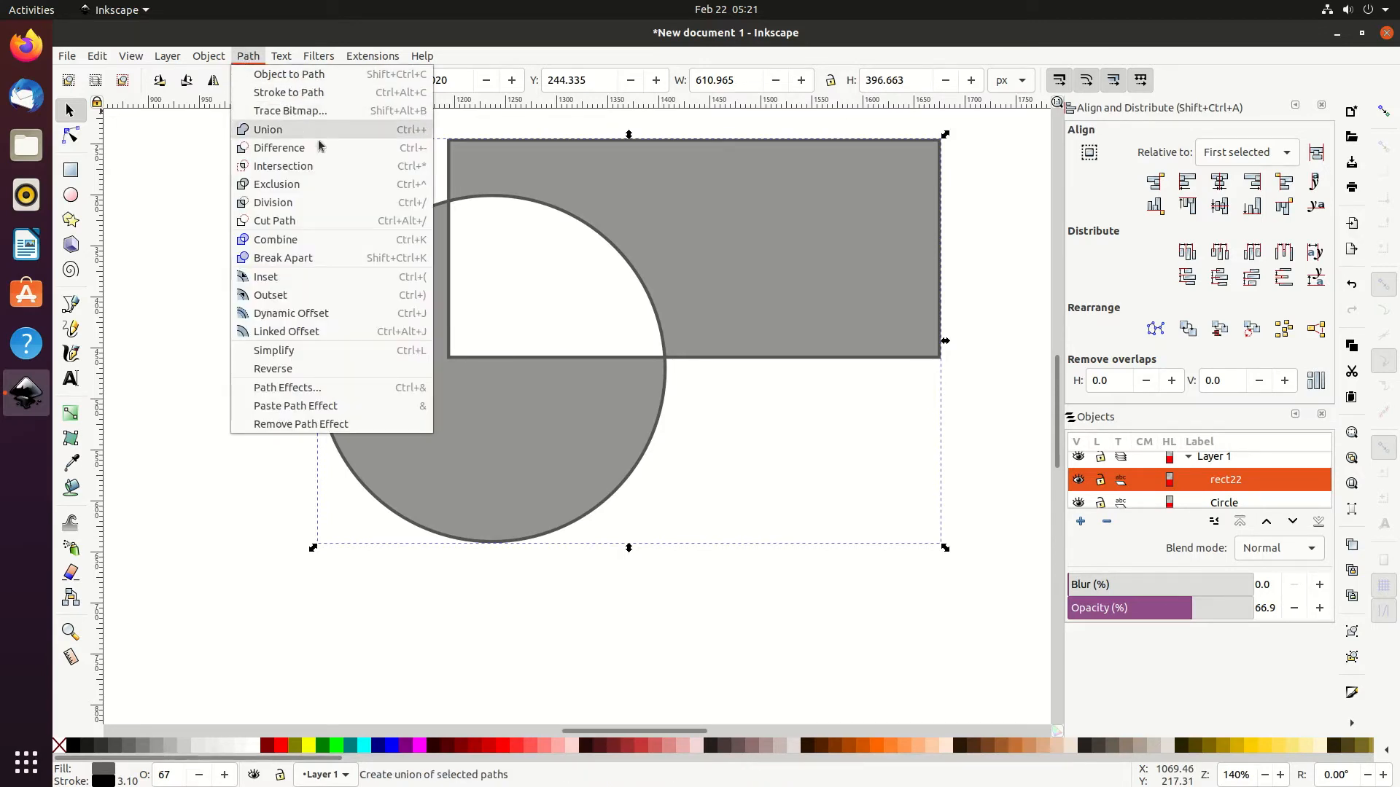
click(249, 58)
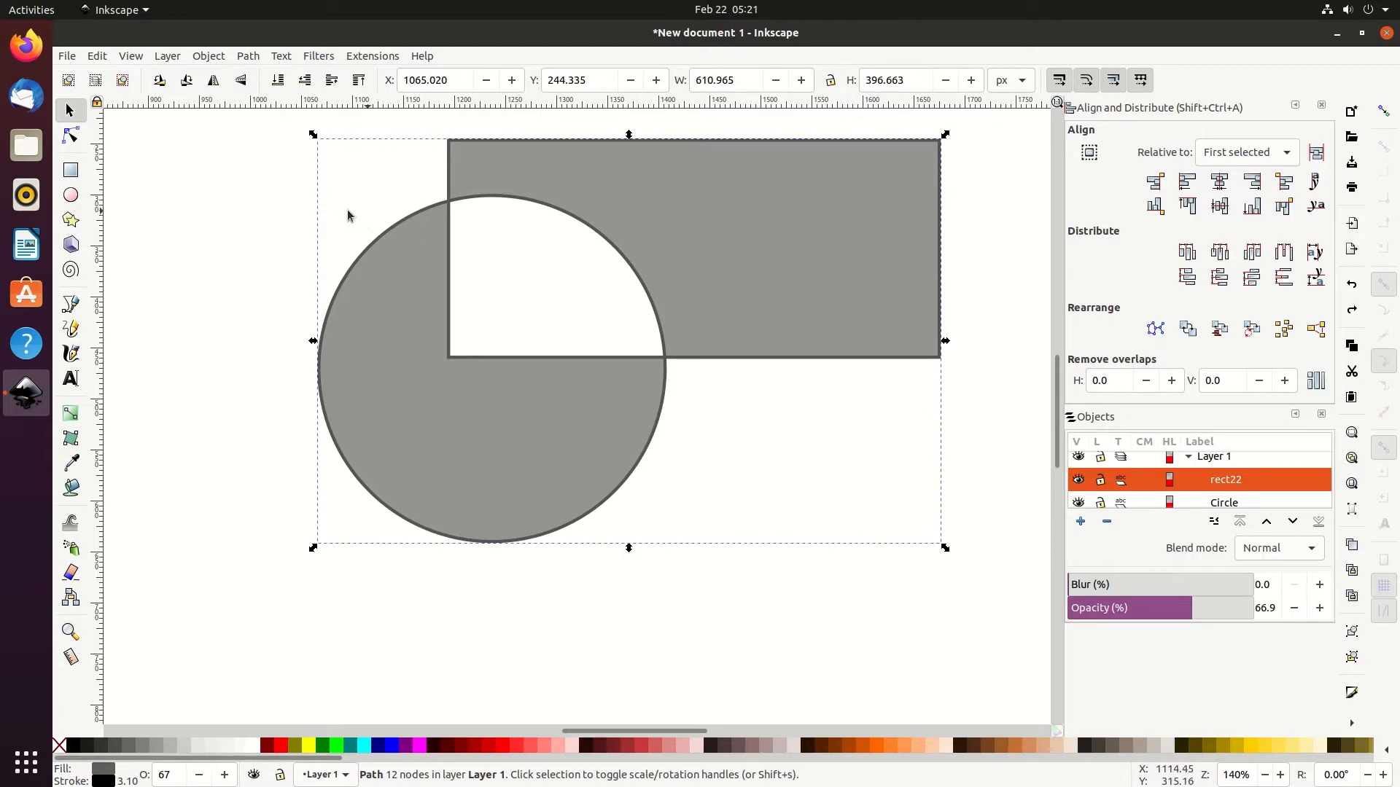
Step: Undo the Exclusion and split the rectangle along the overlapping circle with Division
key(ctrl+z)
click(570, 281)
shift+click(698, 227)
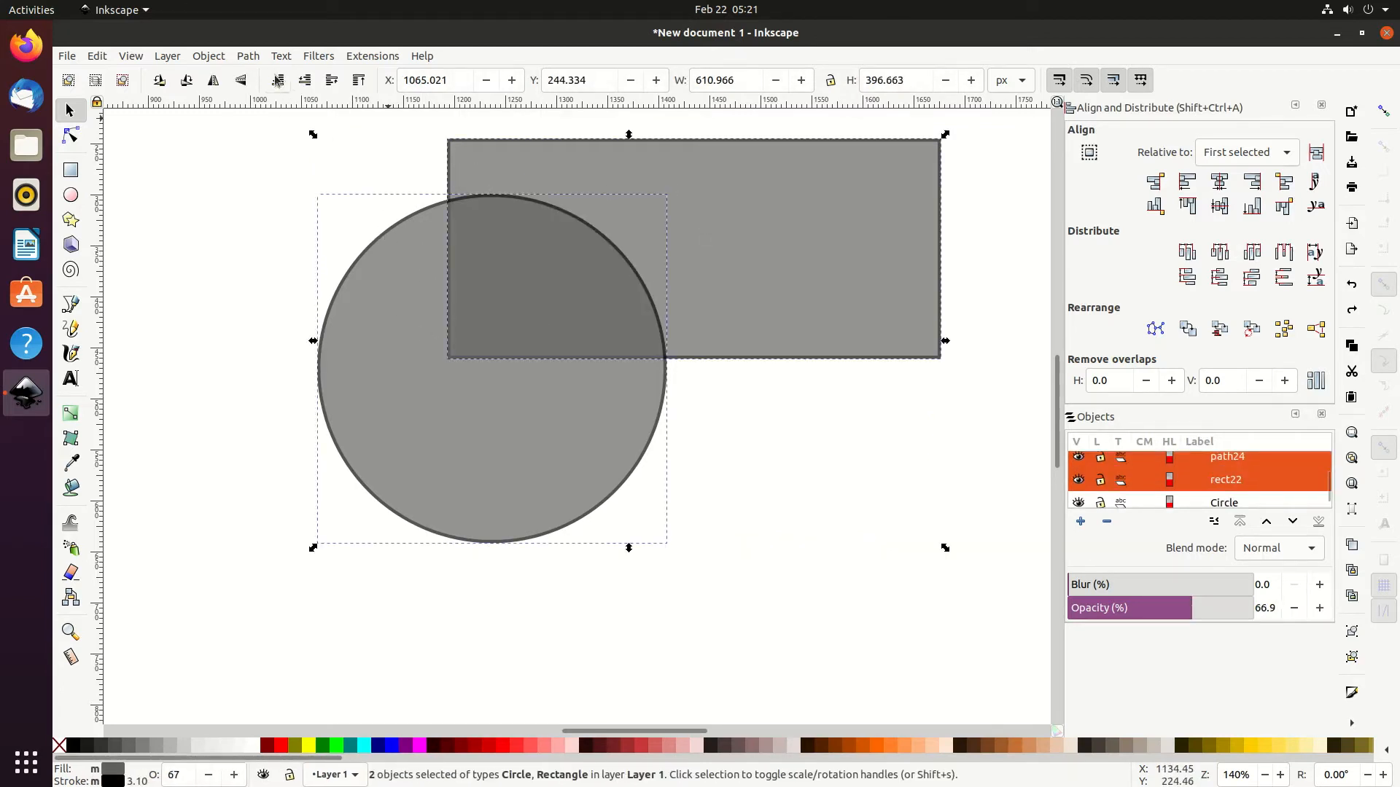
click(237, 56)
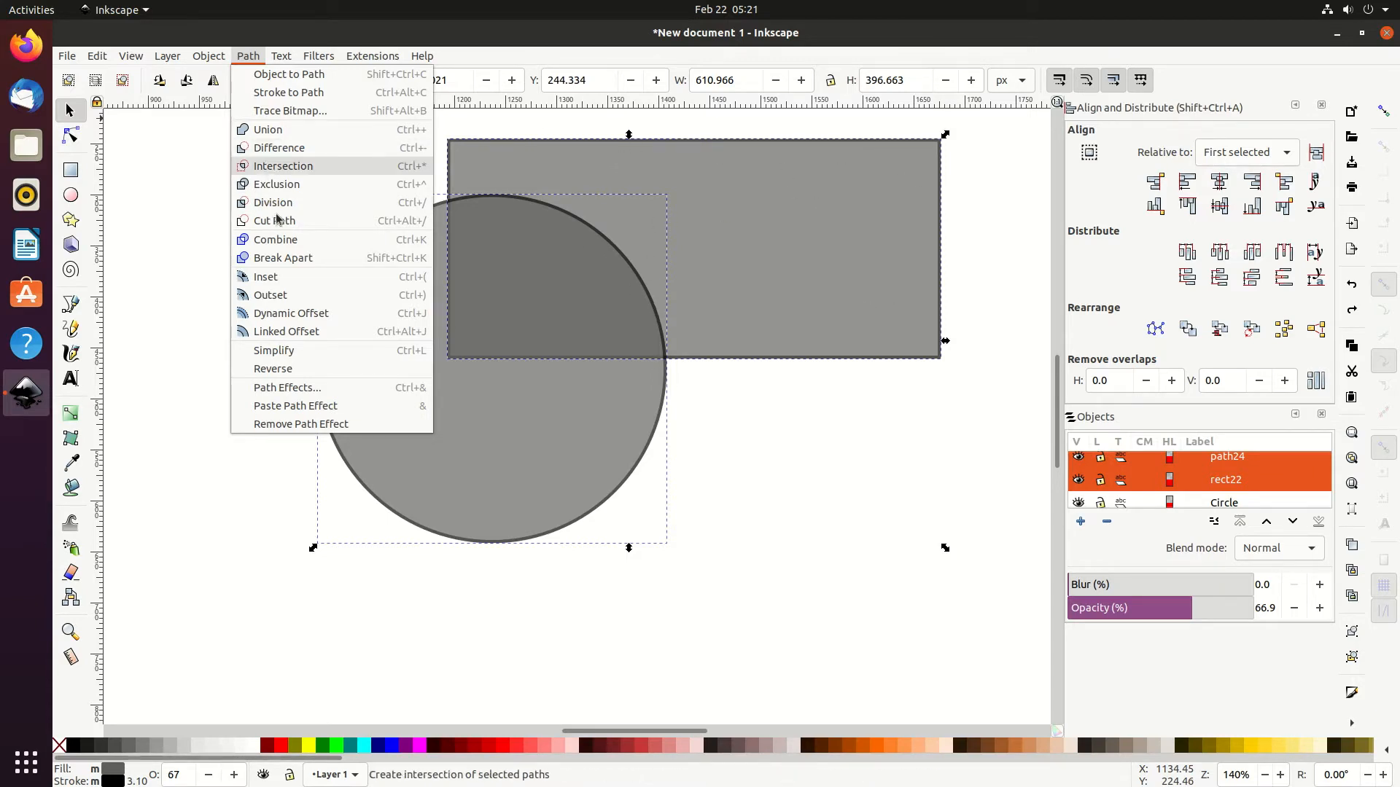
click(300, 208)
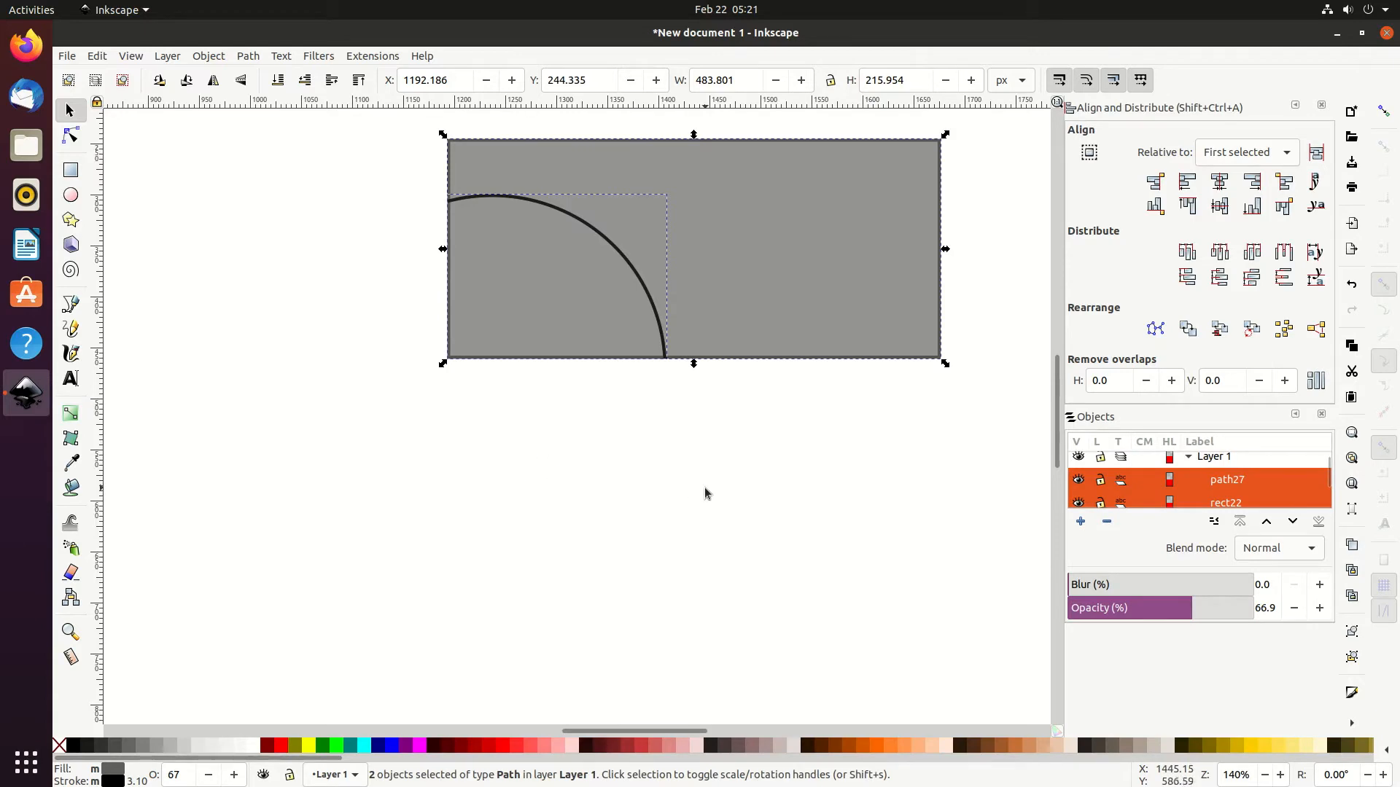
Step: Enlarge the rectangle's outer piece to about 633 by 283 px so it separates from the quarter-circle piece, and deselect it
scroll(705, 487, up, 2)
scroll(703, 482, down, 1)
scroll(658, 479, down, 1)
scroll(438, 470, up, 2)
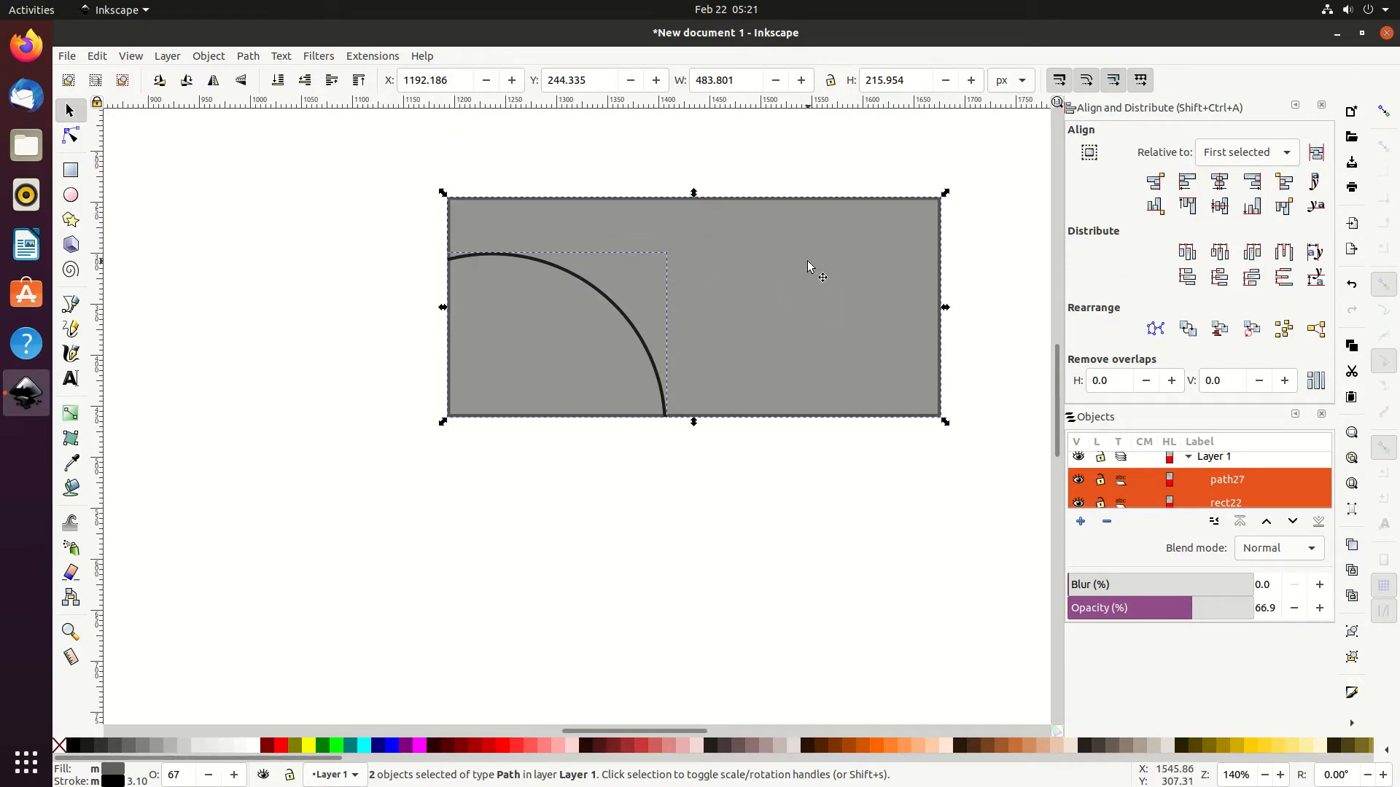
drag(945, 193, 1045, 163)
click(522, 487)
click(807, 240)
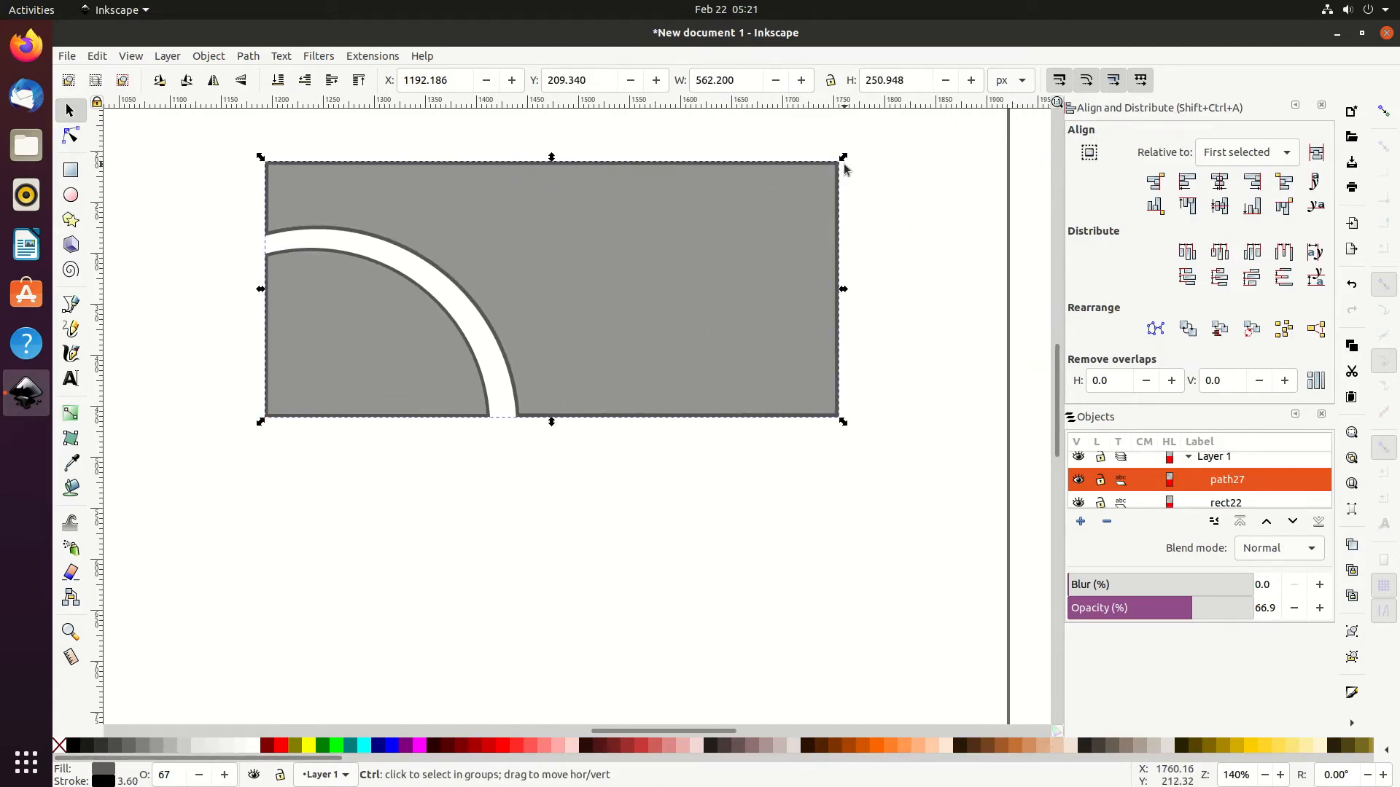
drag(865, 143, 912, 127)
scroll(761, 251, down, 2)
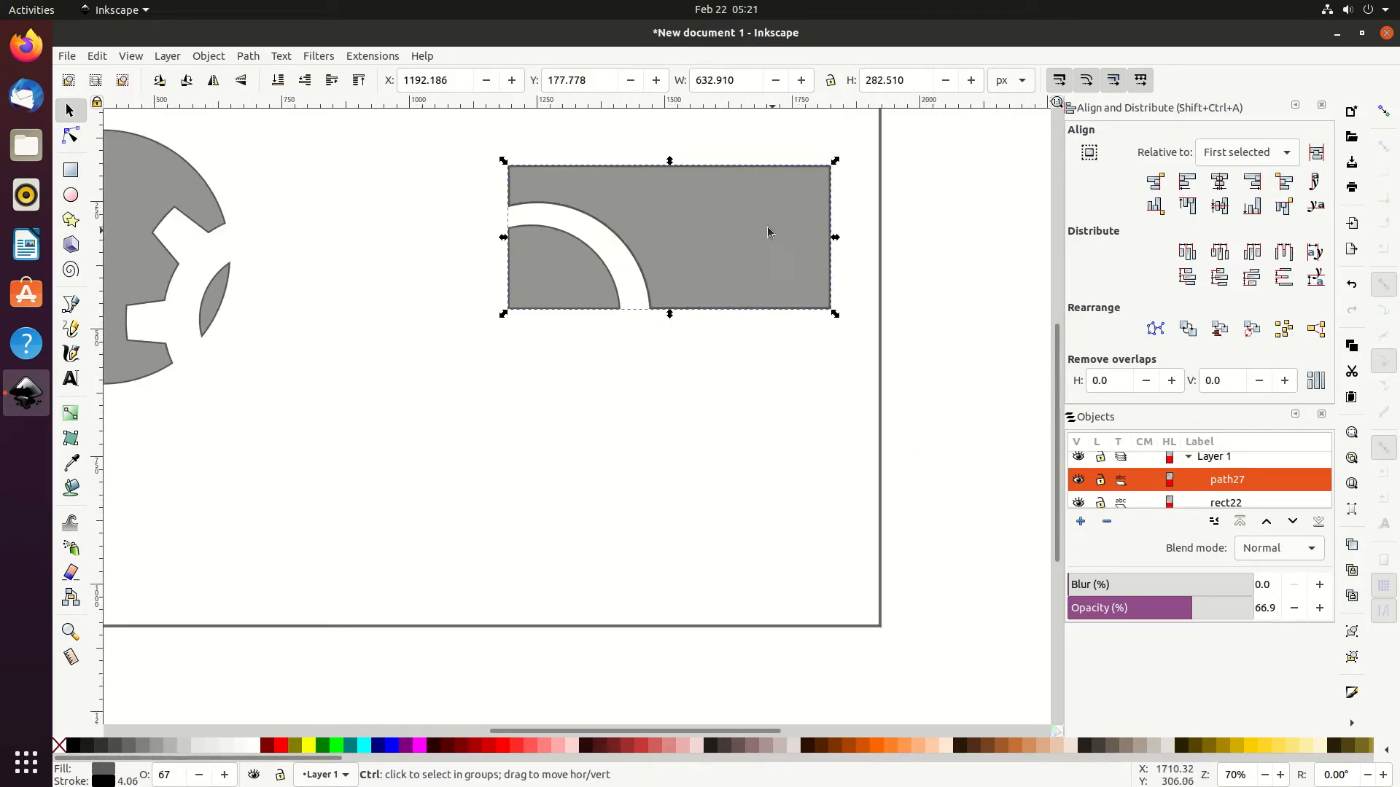
scroll(767, 231, down, 1)
click(640, 317)
scroll(642, 292, down, 4)
scroll(633, 321, up, 2)
scroll(593, 334, up, 1)
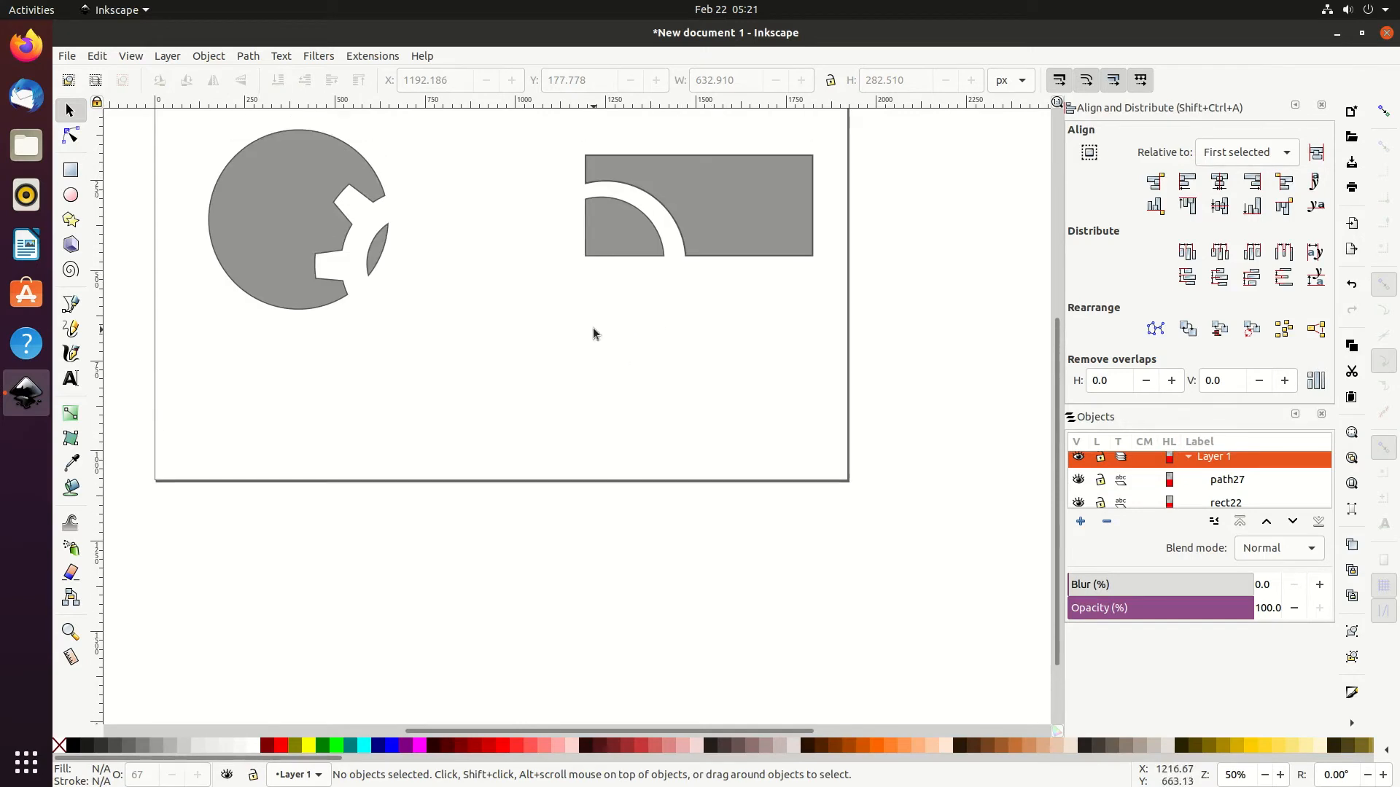
click(602, 227)
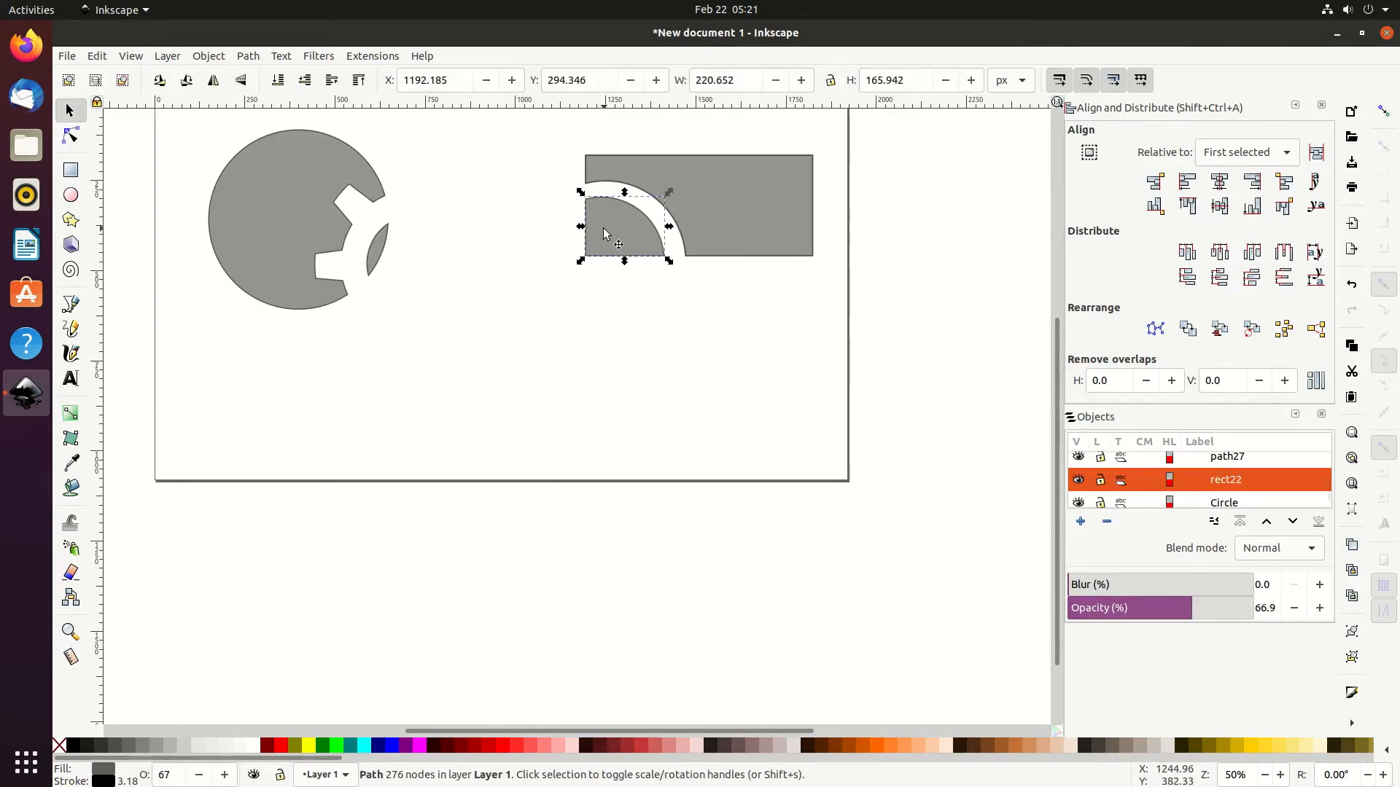
click(602, 300)
click(247, 57)
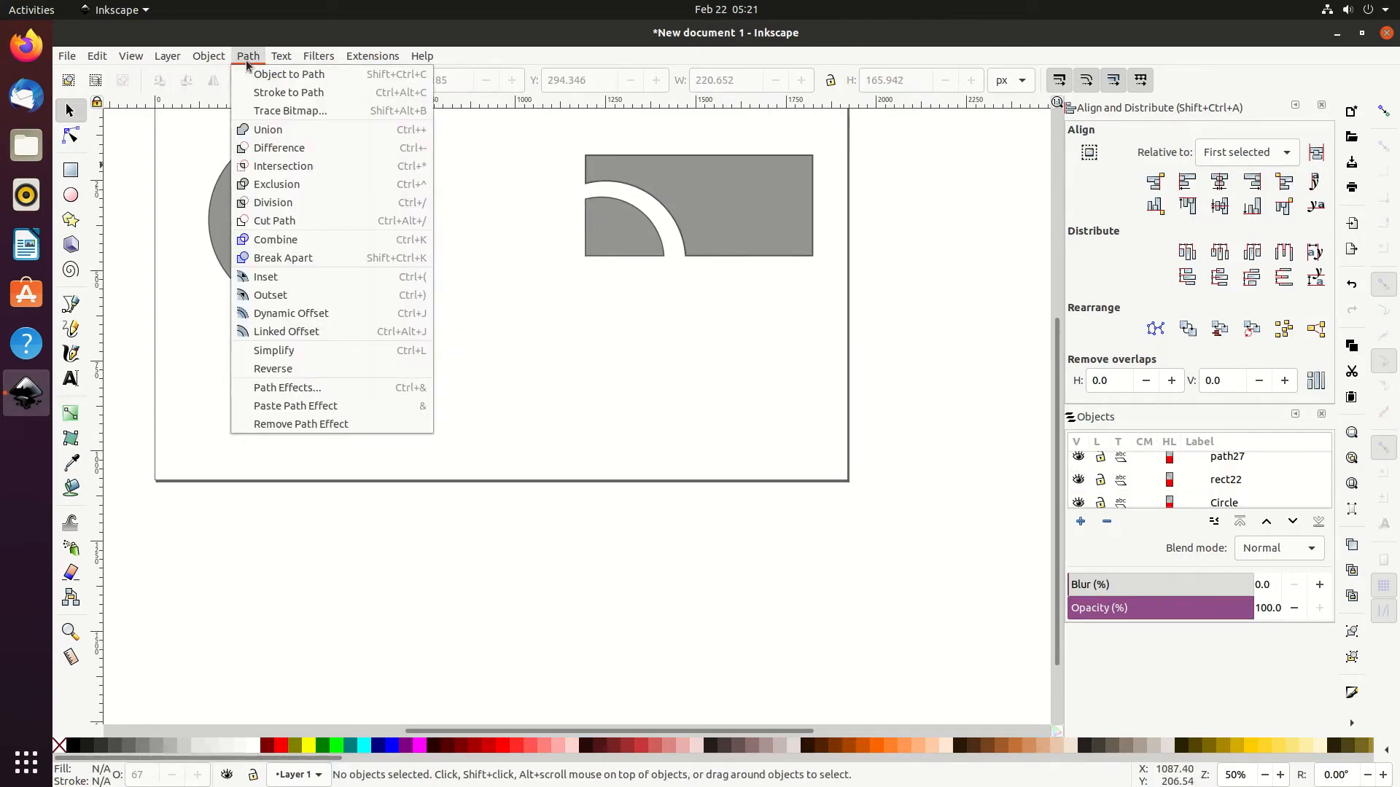
click(598, 219)
click(627, 248)
click(567, 337)
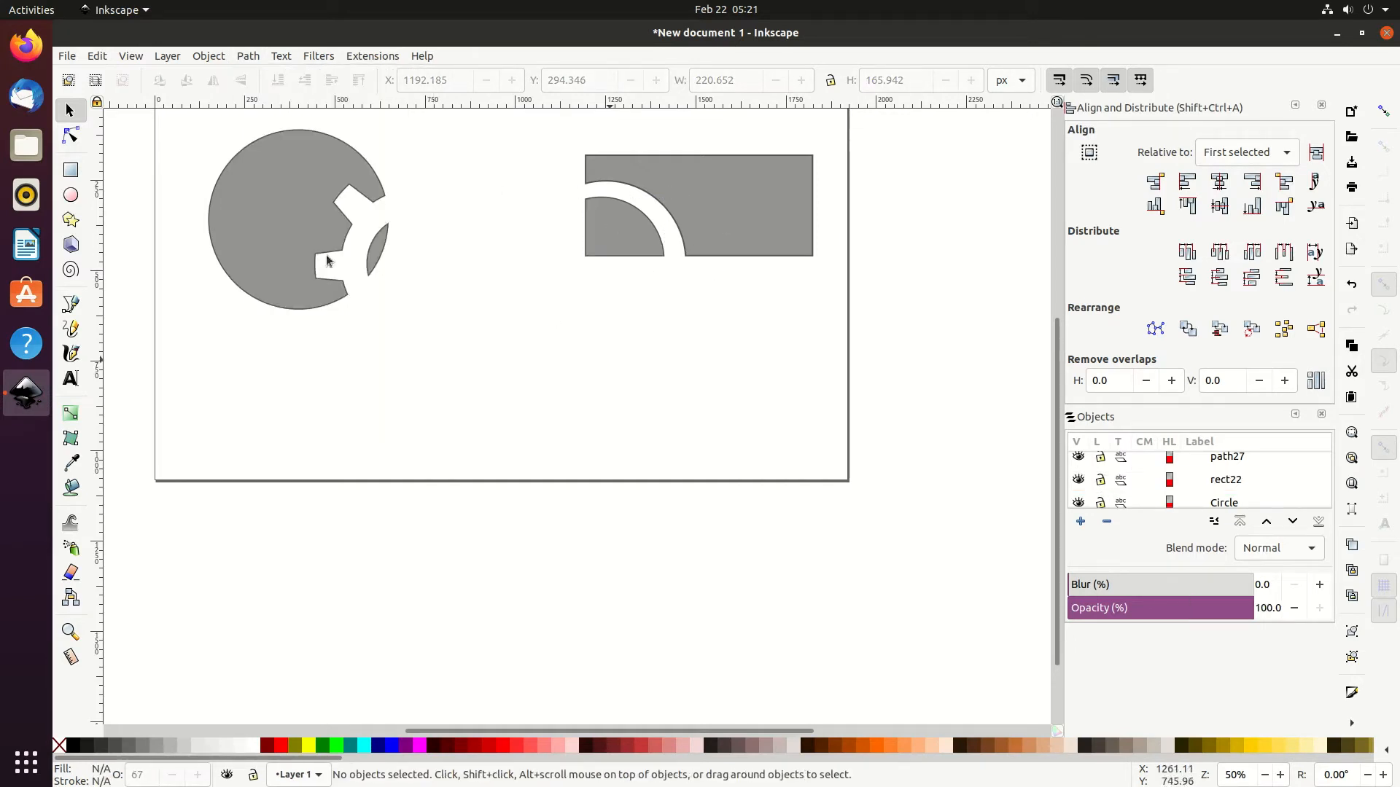
click(247, 56)
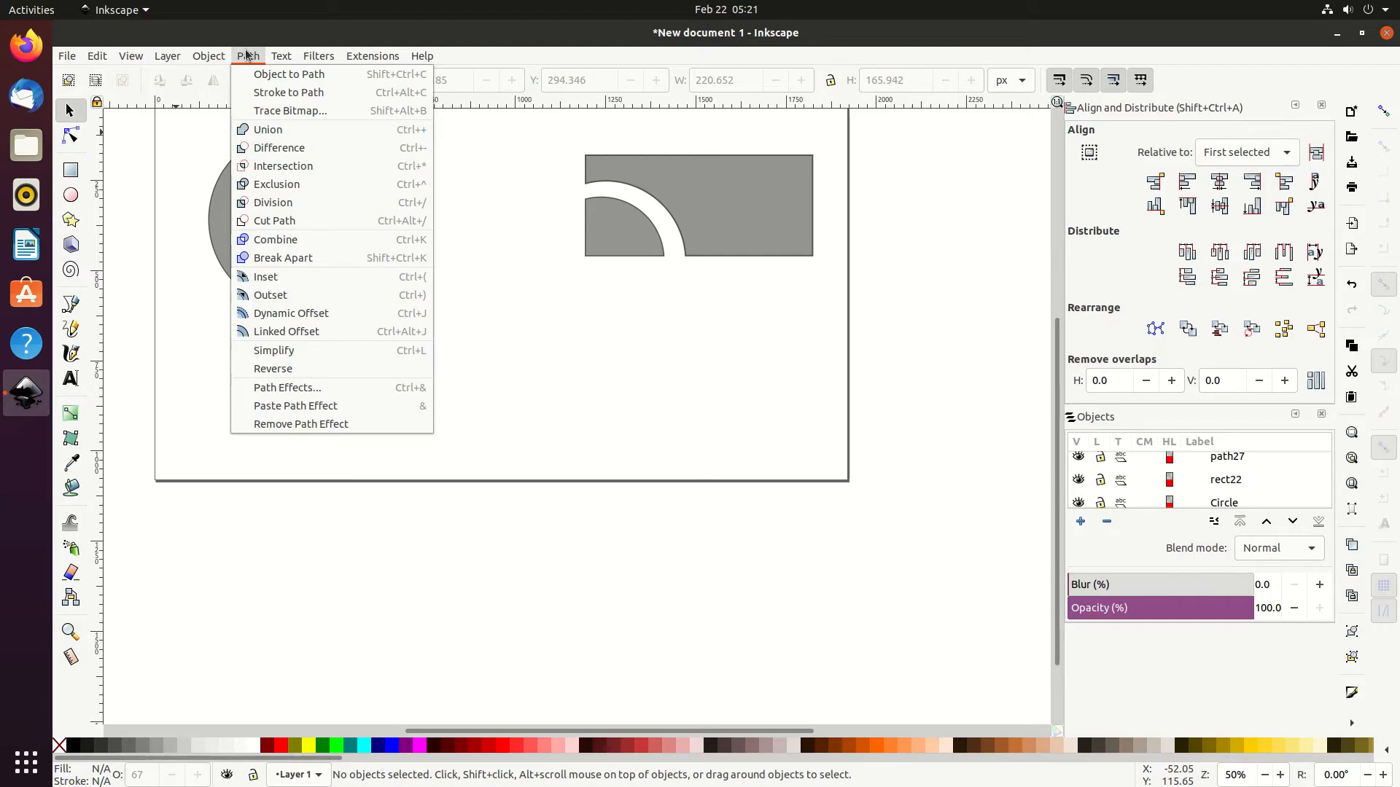
click(222, 83)
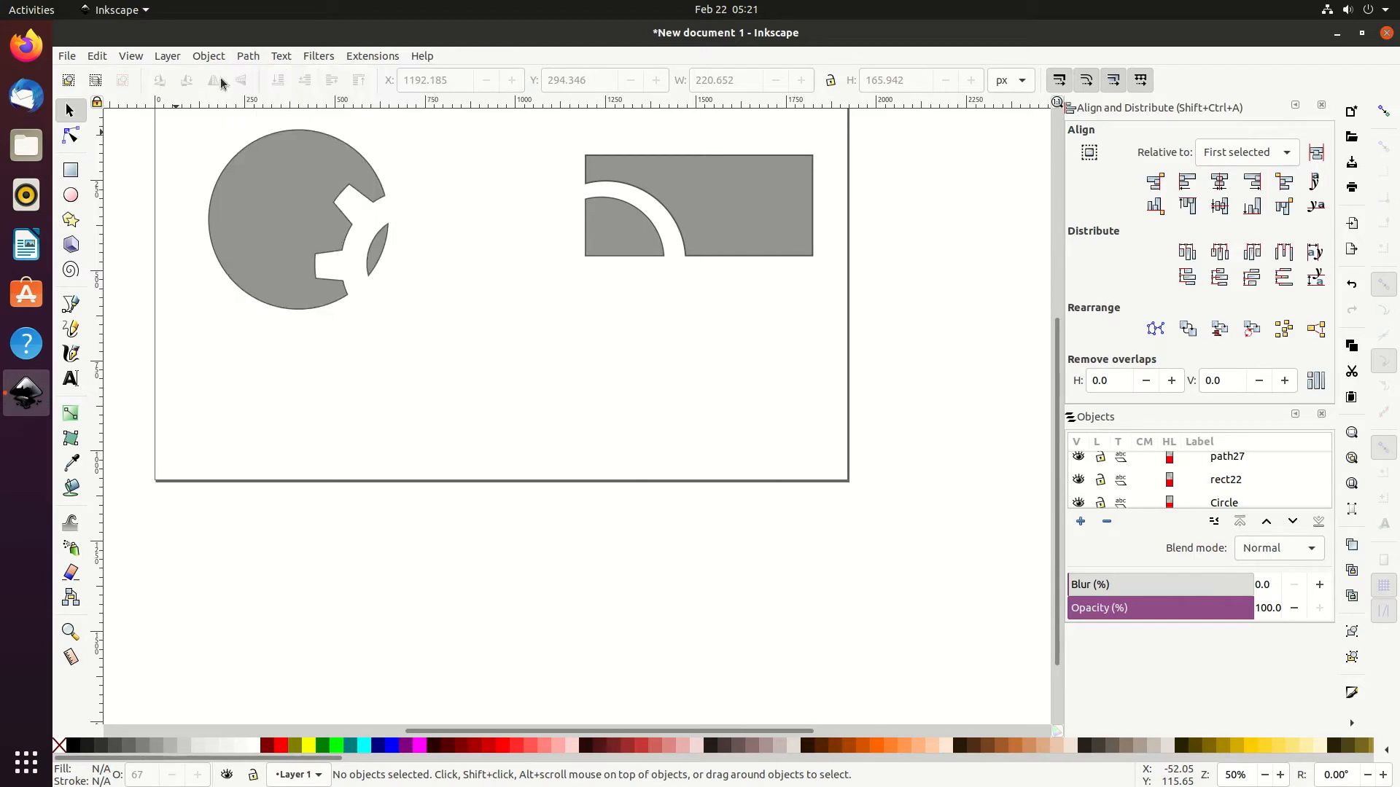
Step: Draw a rectangle about 642 by 296 px below the divided one and a circle about 468 px across overlapping its lower-left part
click(71, 171)
drag(509, 321, 740, 427)
click(70, 194)
drag(414, 355, 584, 524)
key(s)
drag(482, 399, 500, 412)
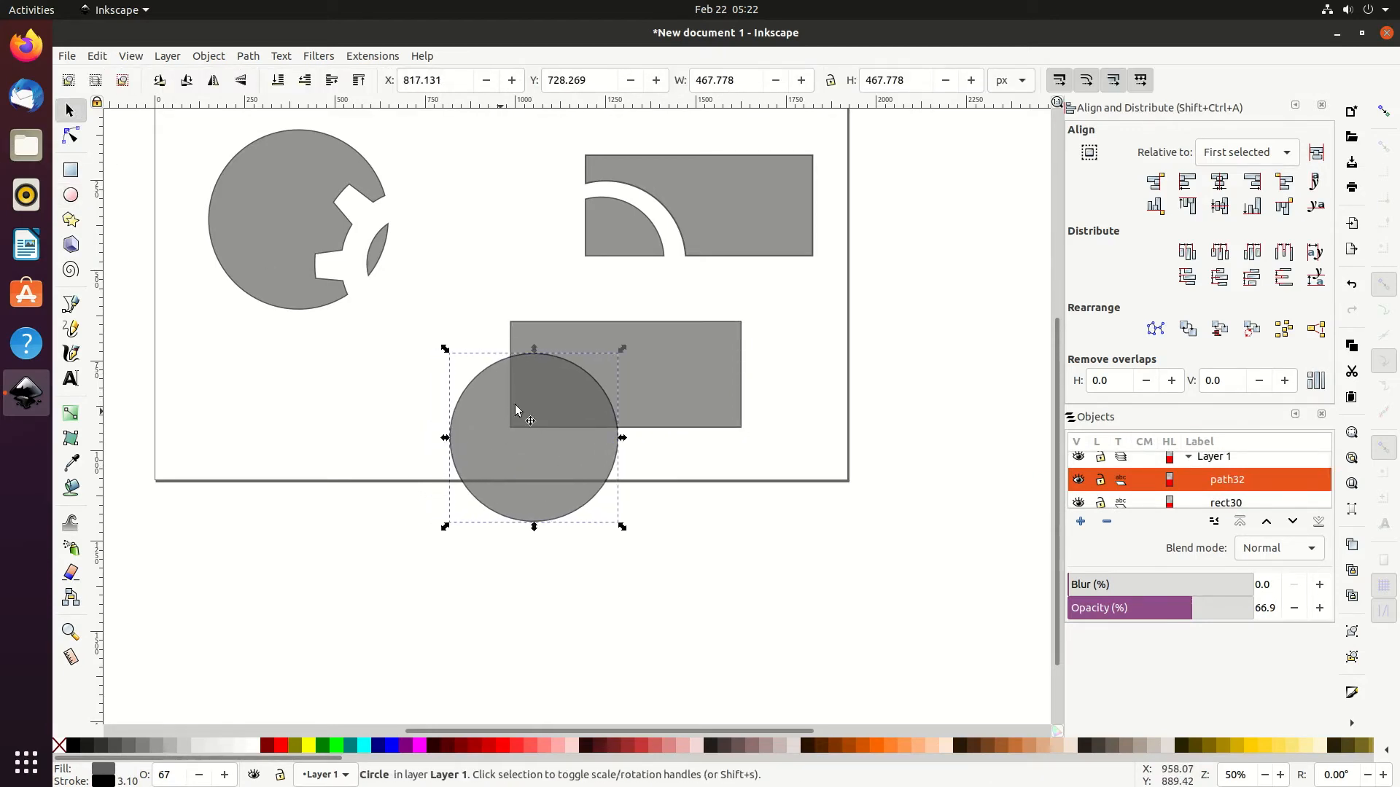
Step: Apply Cut Path to the new circle and rectangle, and deselect the resulting outlines
shift+click(654, 369)
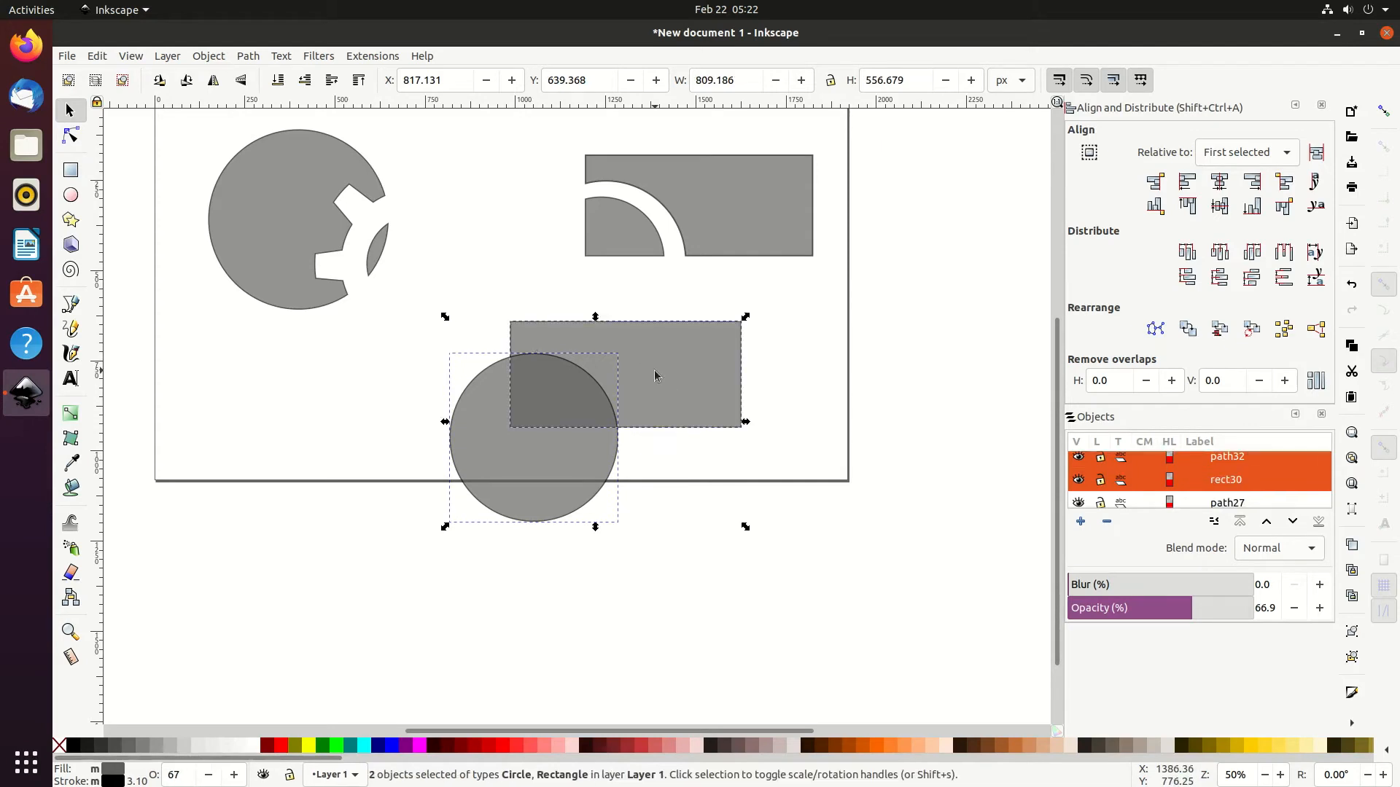
click(249, 58)
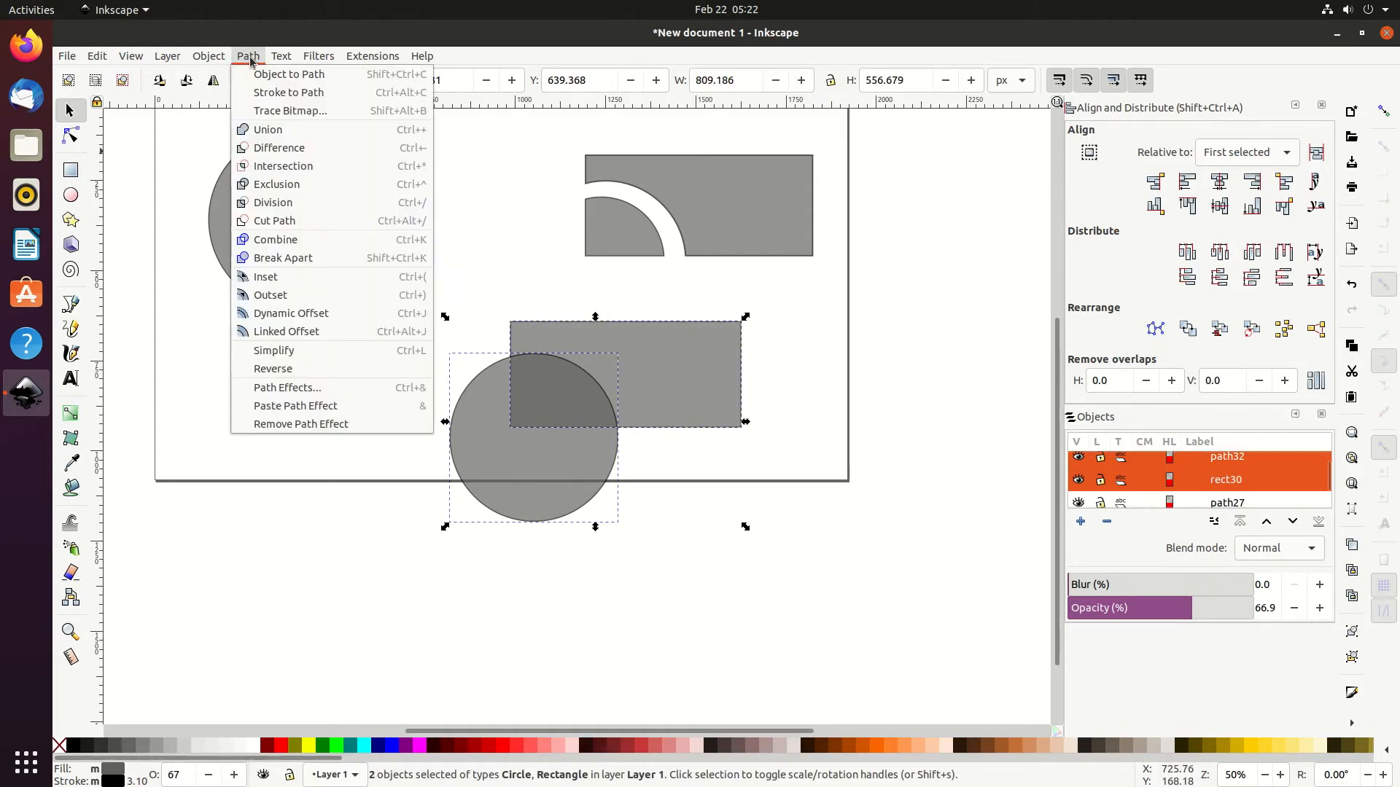
click(299, 222)
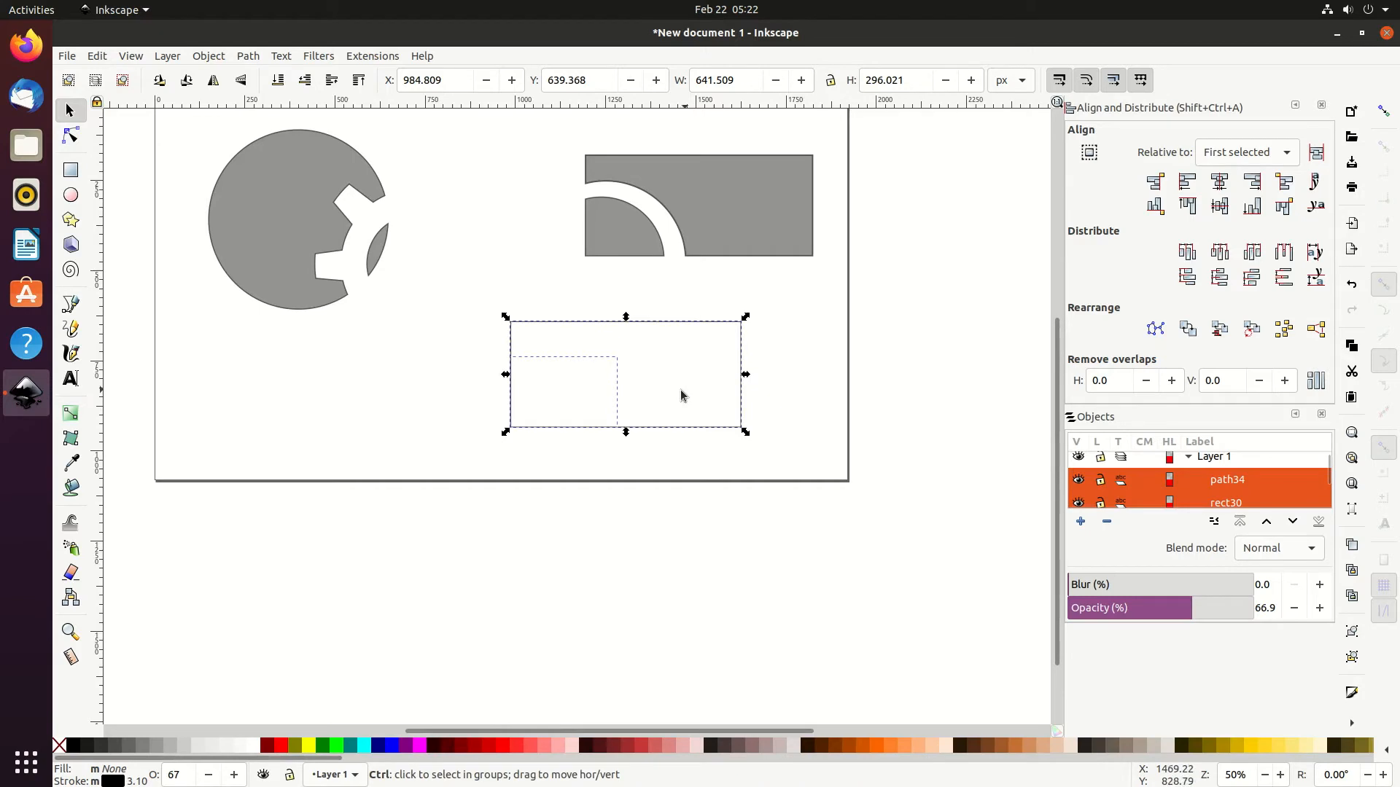
scroll(682, 397, up, 2)
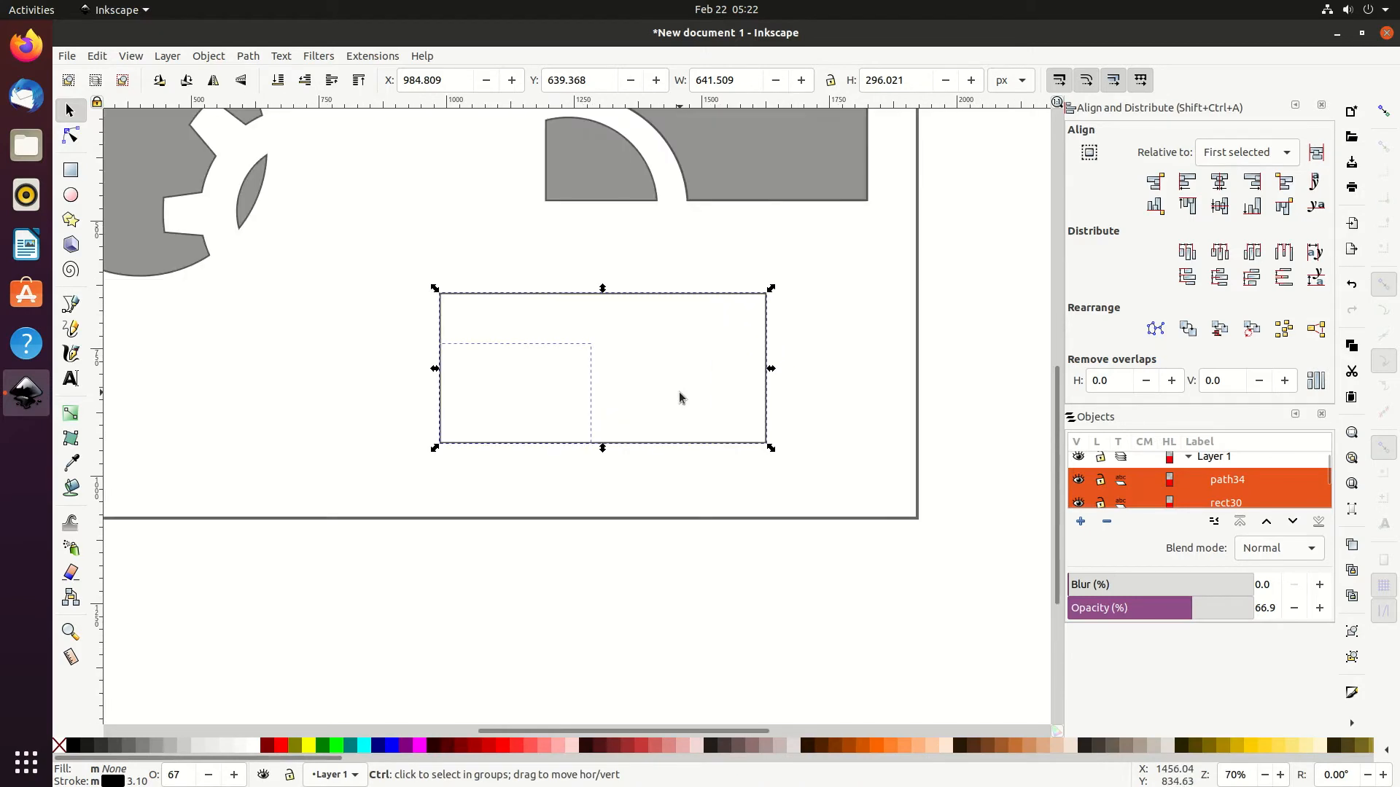
click(831, 363)
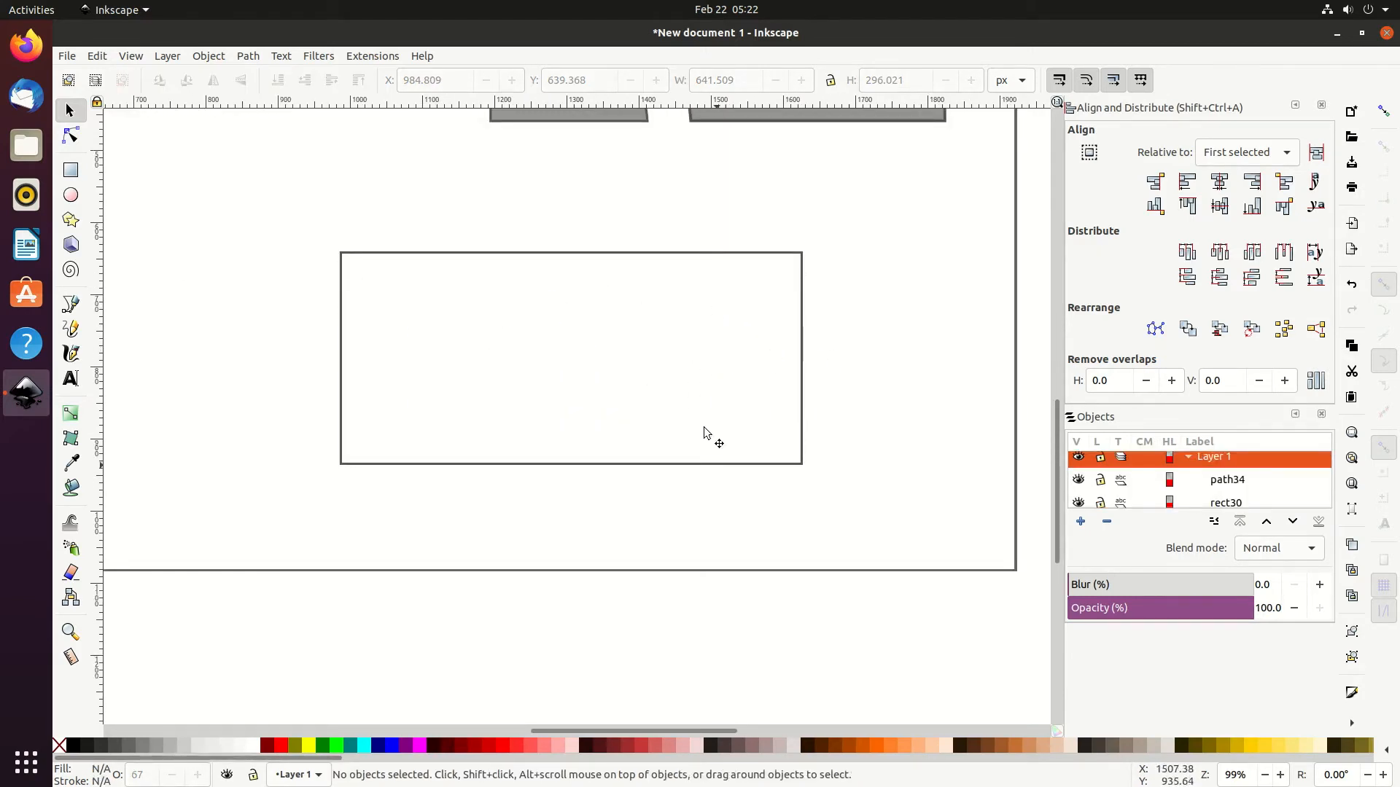
Step: Move the L-shaped lower-left segment away from the rest of the rectangle outline
click(344, 392)
drag(342, 364, 259, 401)
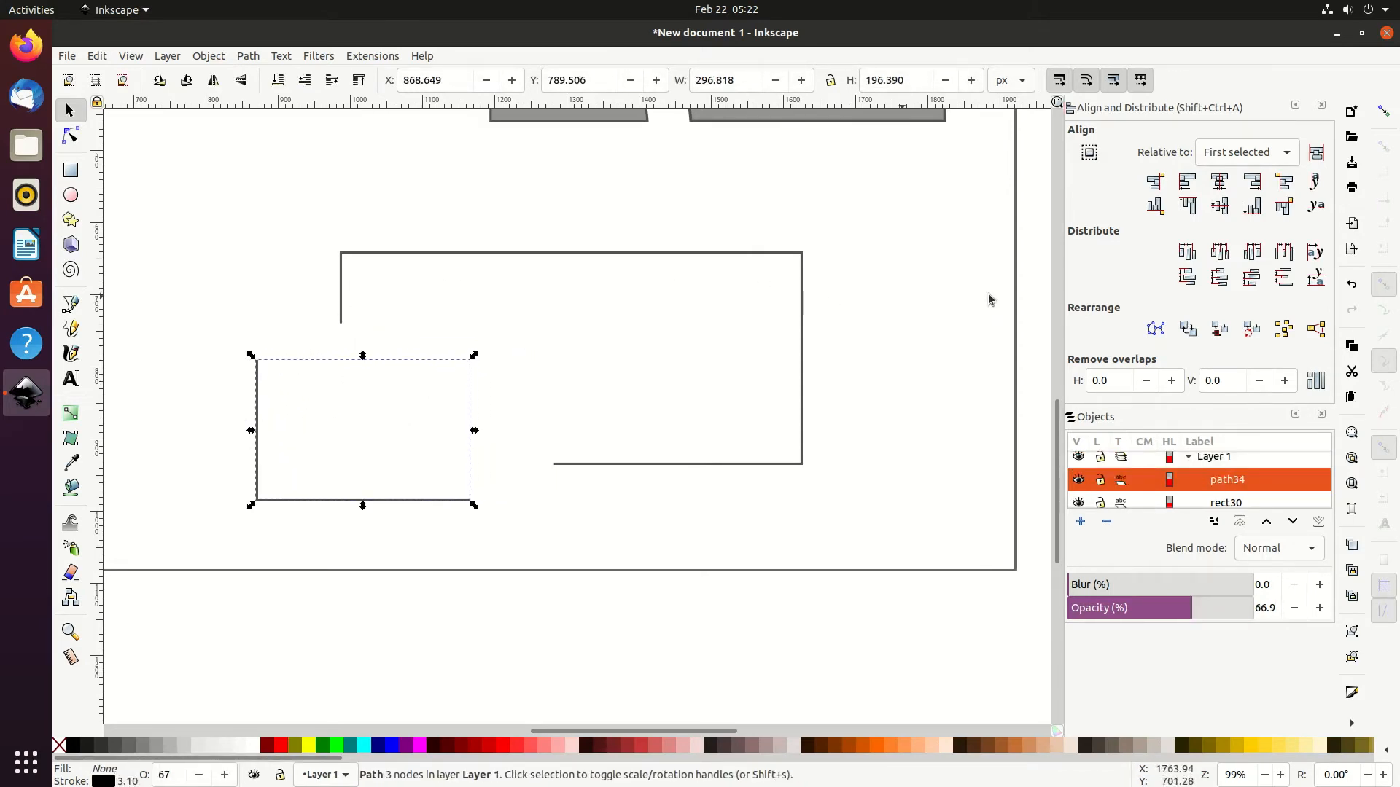
click(342, 318)
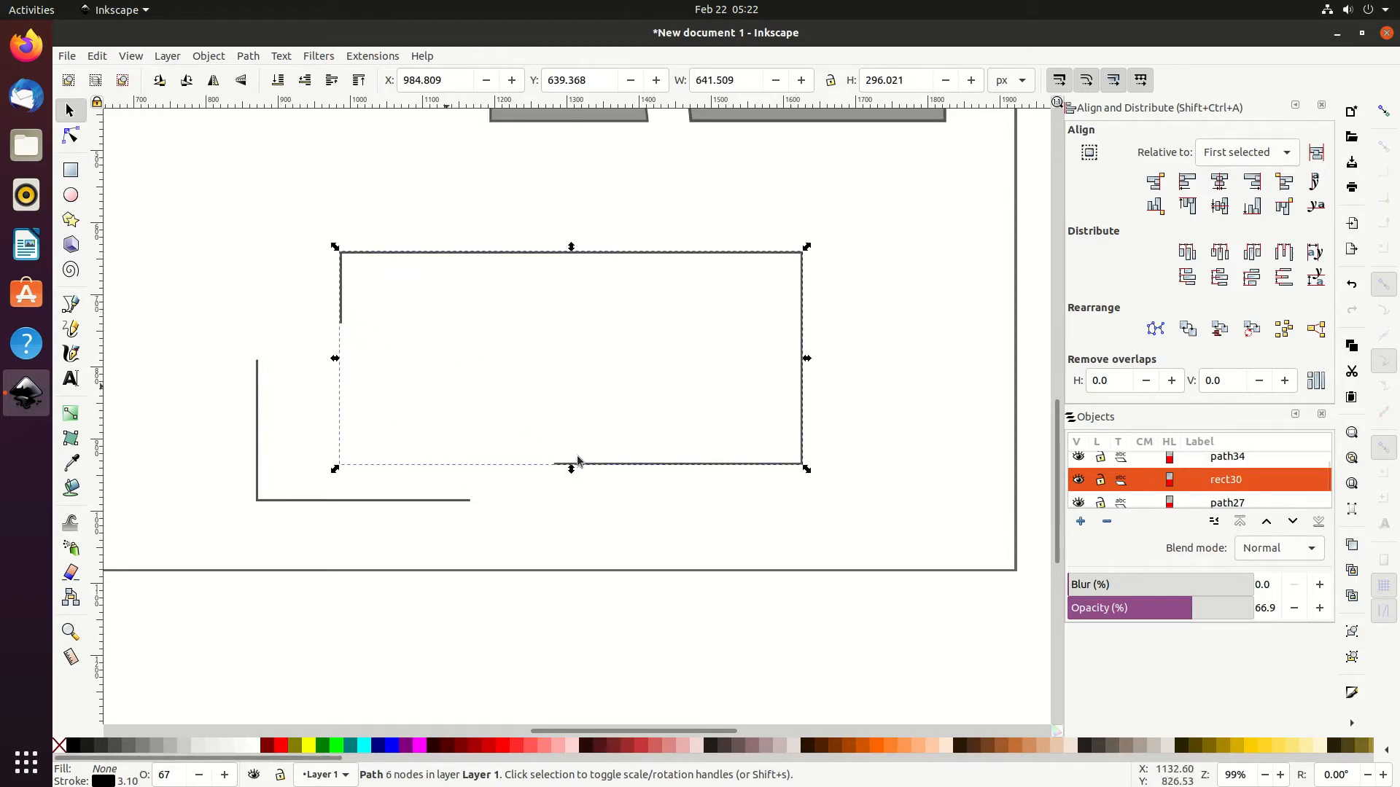
drag(316, 506, 297, 508)
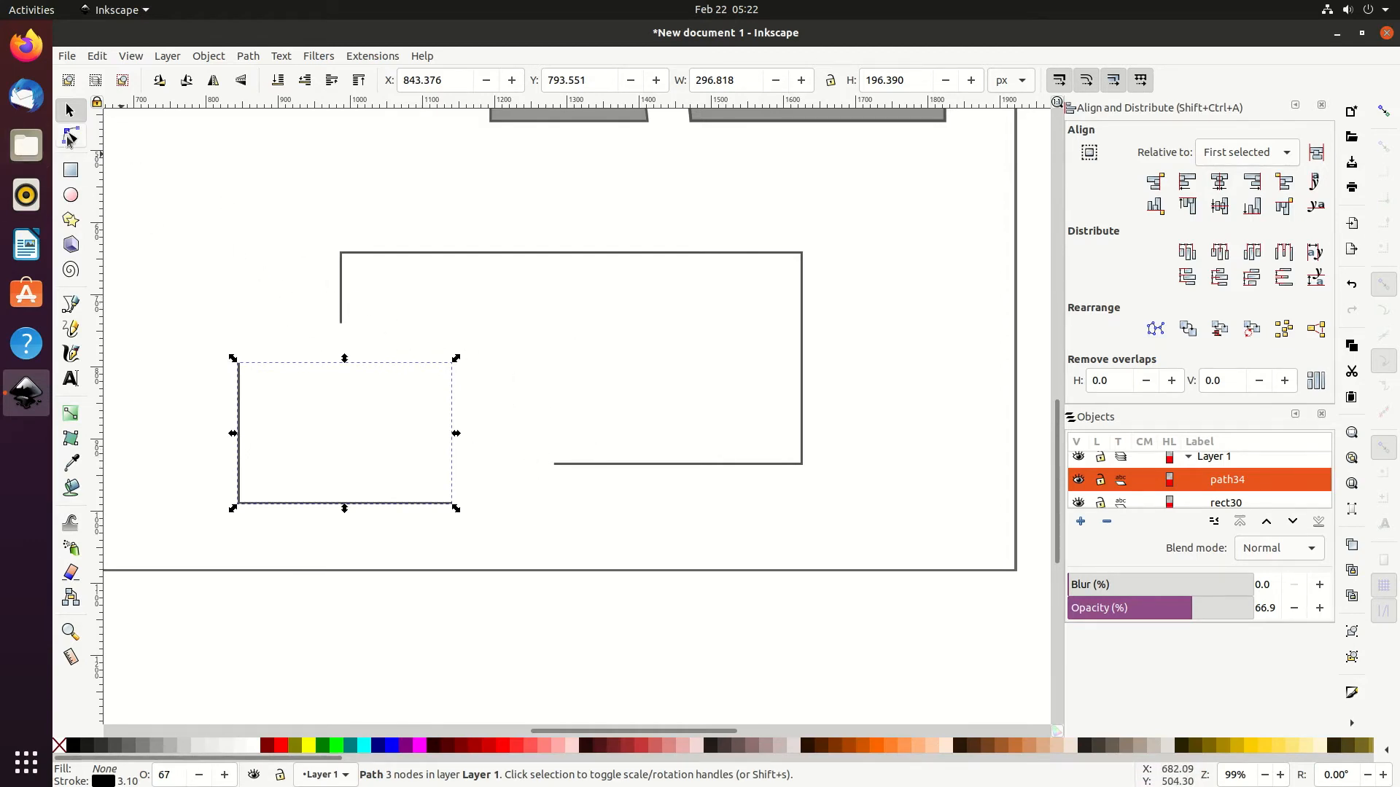
Step: Delete the separated L-shaped segment, keeping the main rectangle outline
click(72, 136)
click(462, 253)
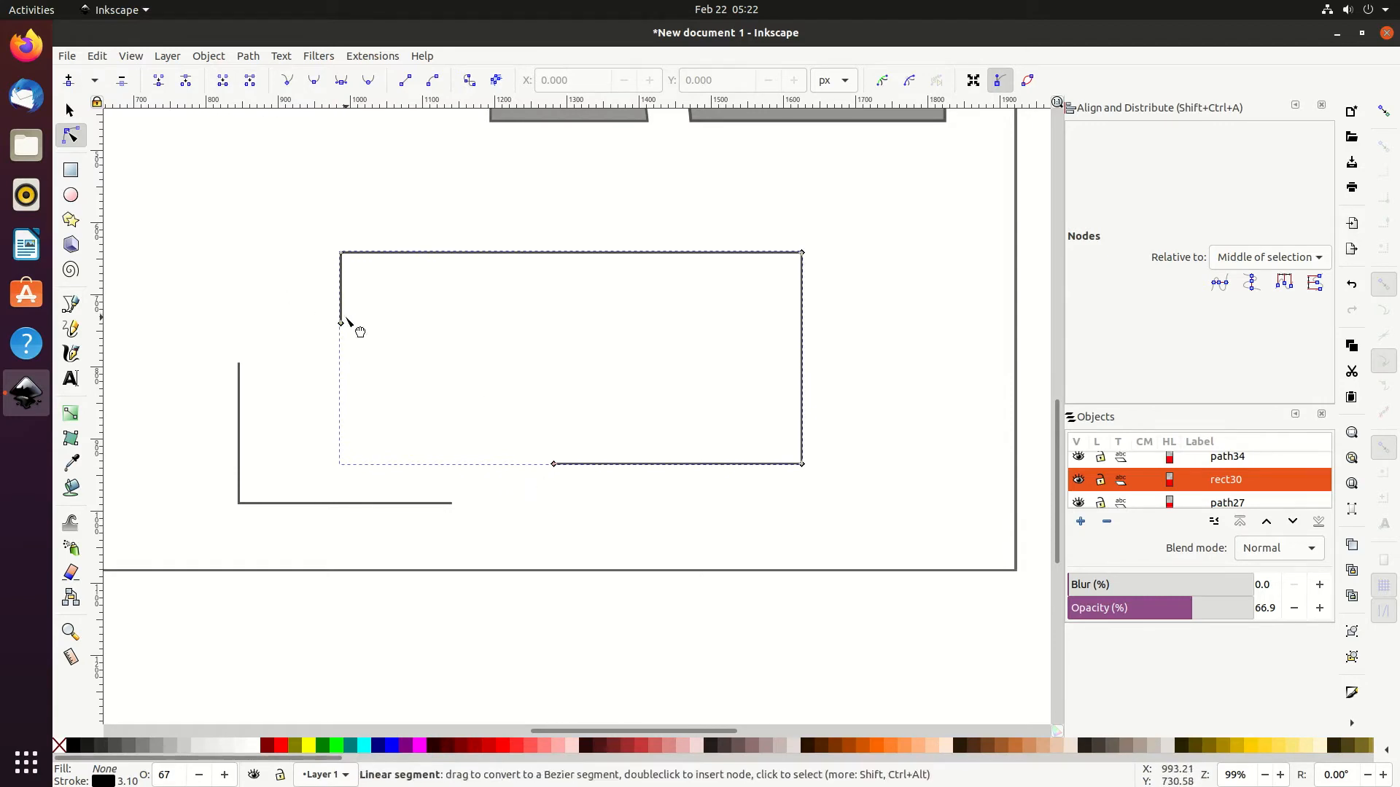
click(70, 110)
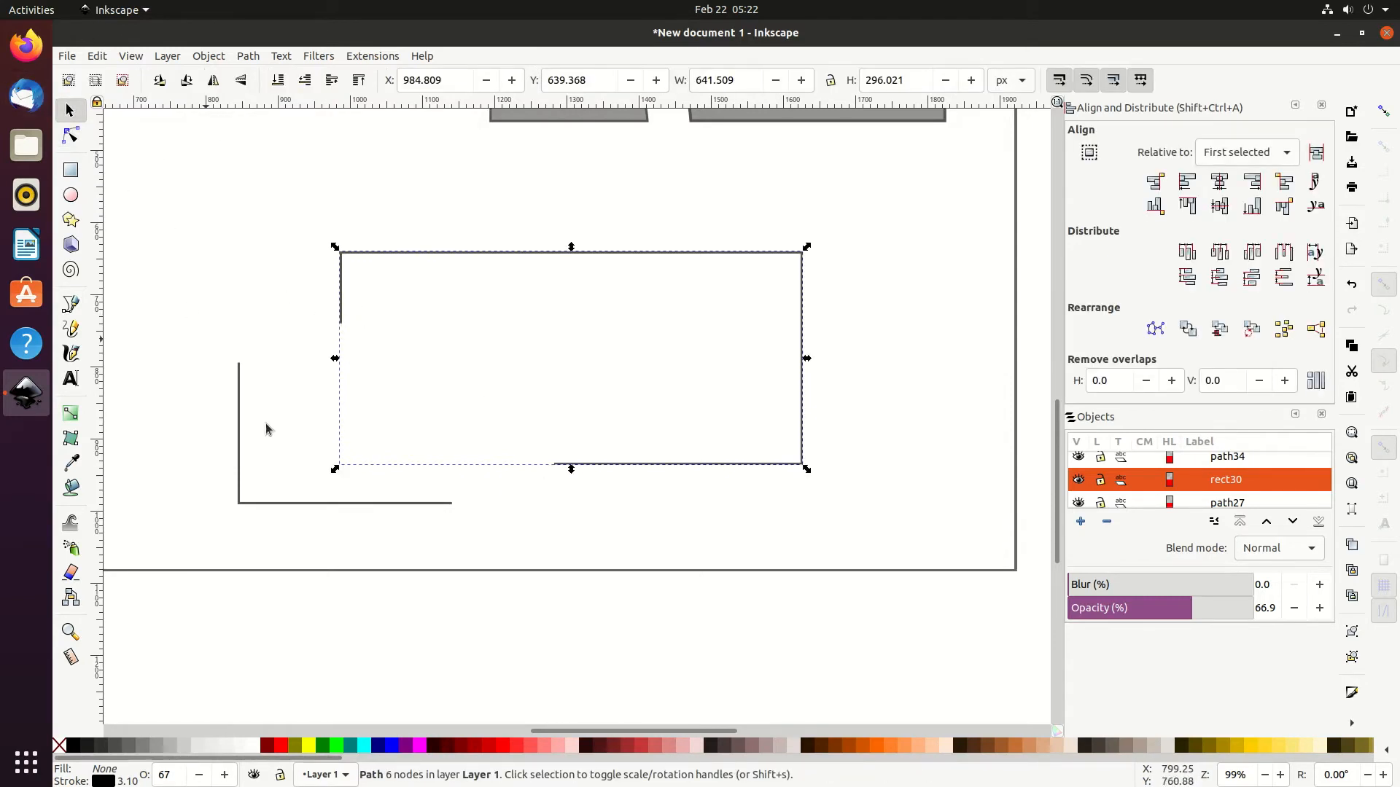
click(255, 418)
click(241, 409)
key(Delete)
Step: Edit the nodes of the remaining rectangle outline, selecting its upper-left corner node and both open end nodes in turn
click(344, 270)
click(70, 135)
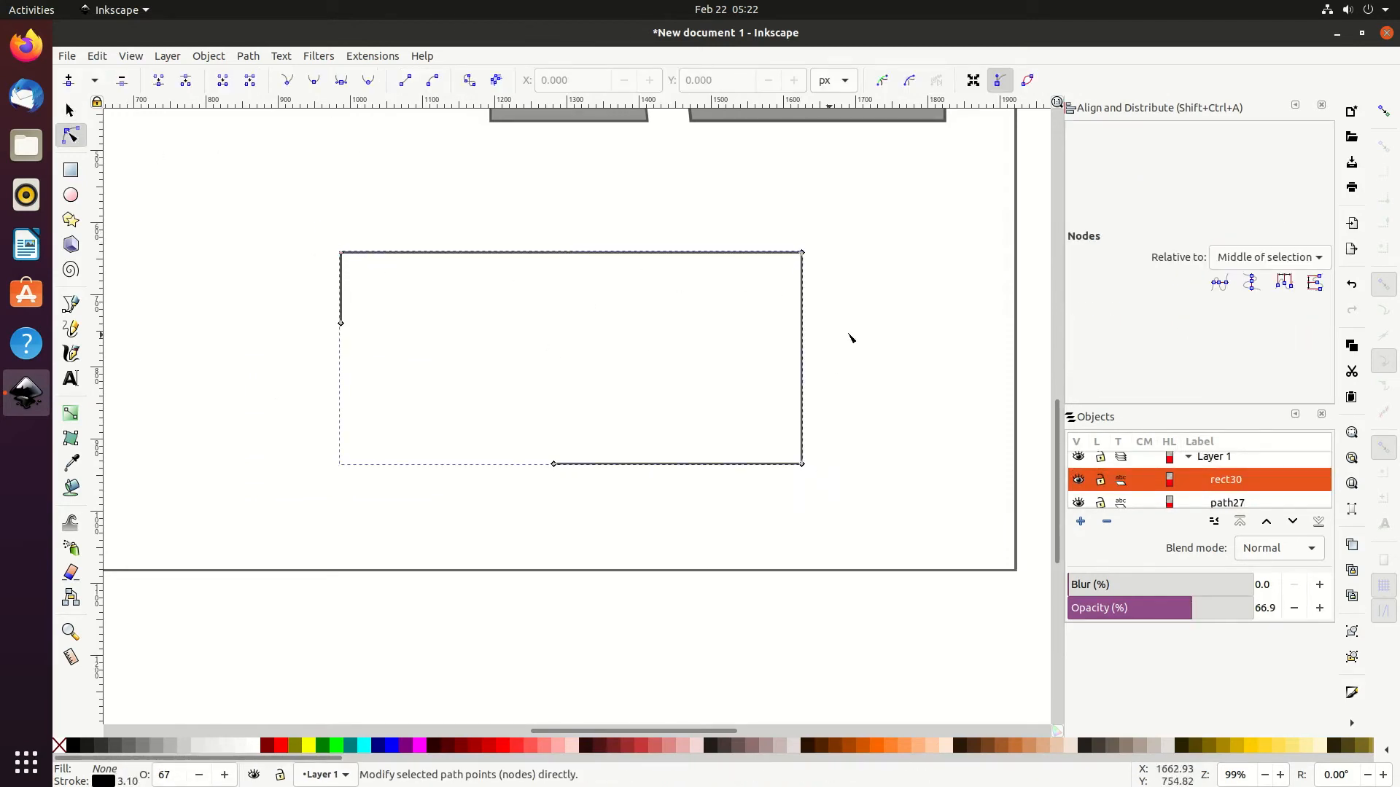
click(340, 323)
click(342, 253)
click(553, 464)
click(341, 324)
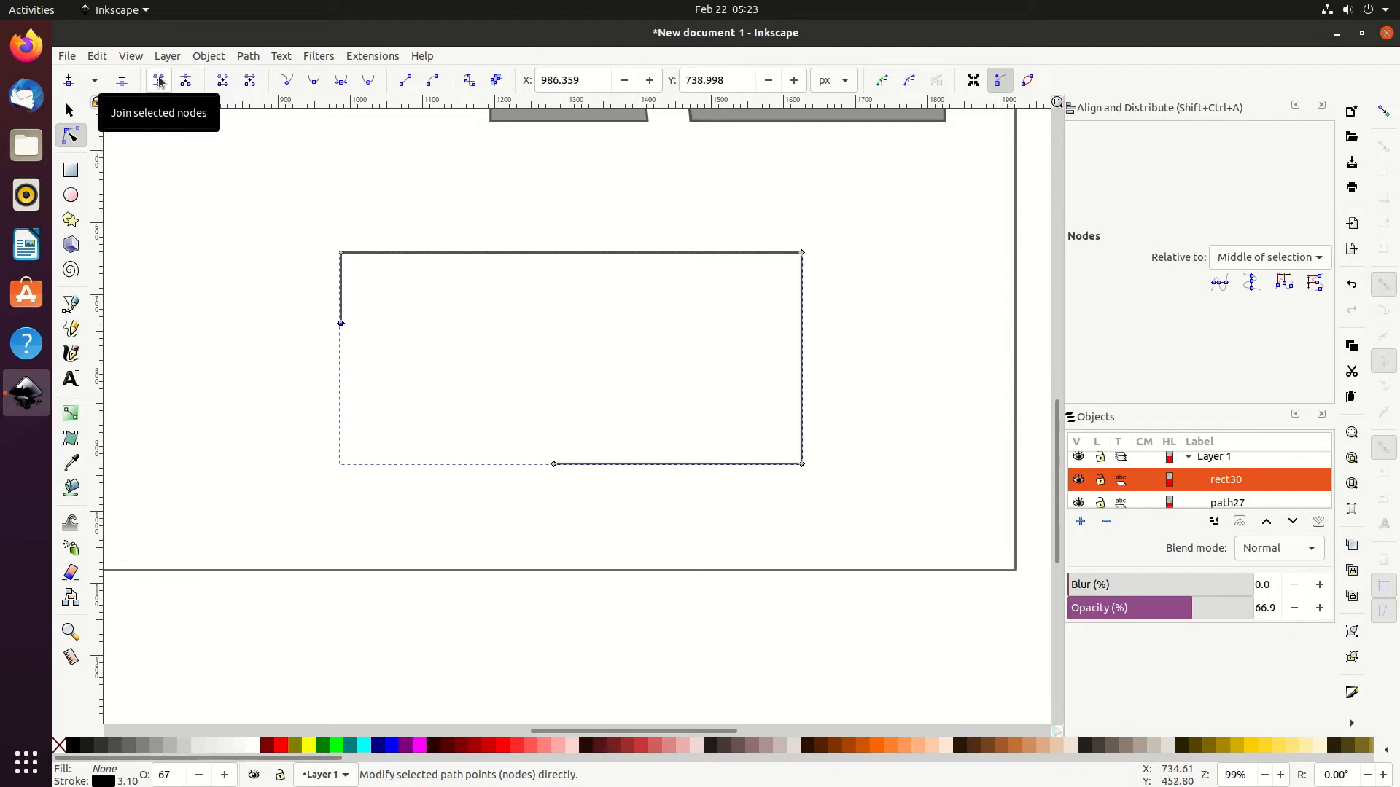
Step: Try joining the upper-left corner node and the end node below it into one node, and undo the join
drag(313, 235, 357, 285)
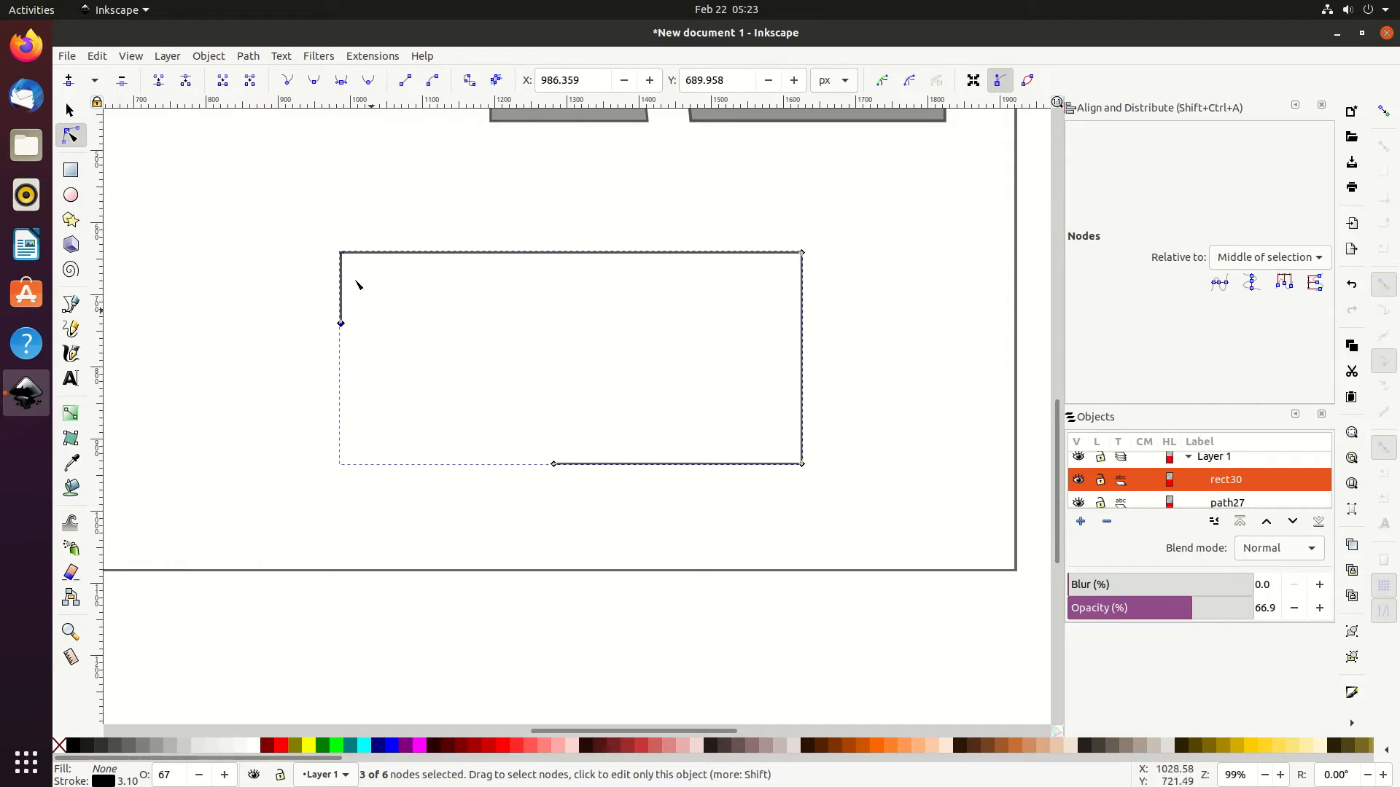
click(160, 80)
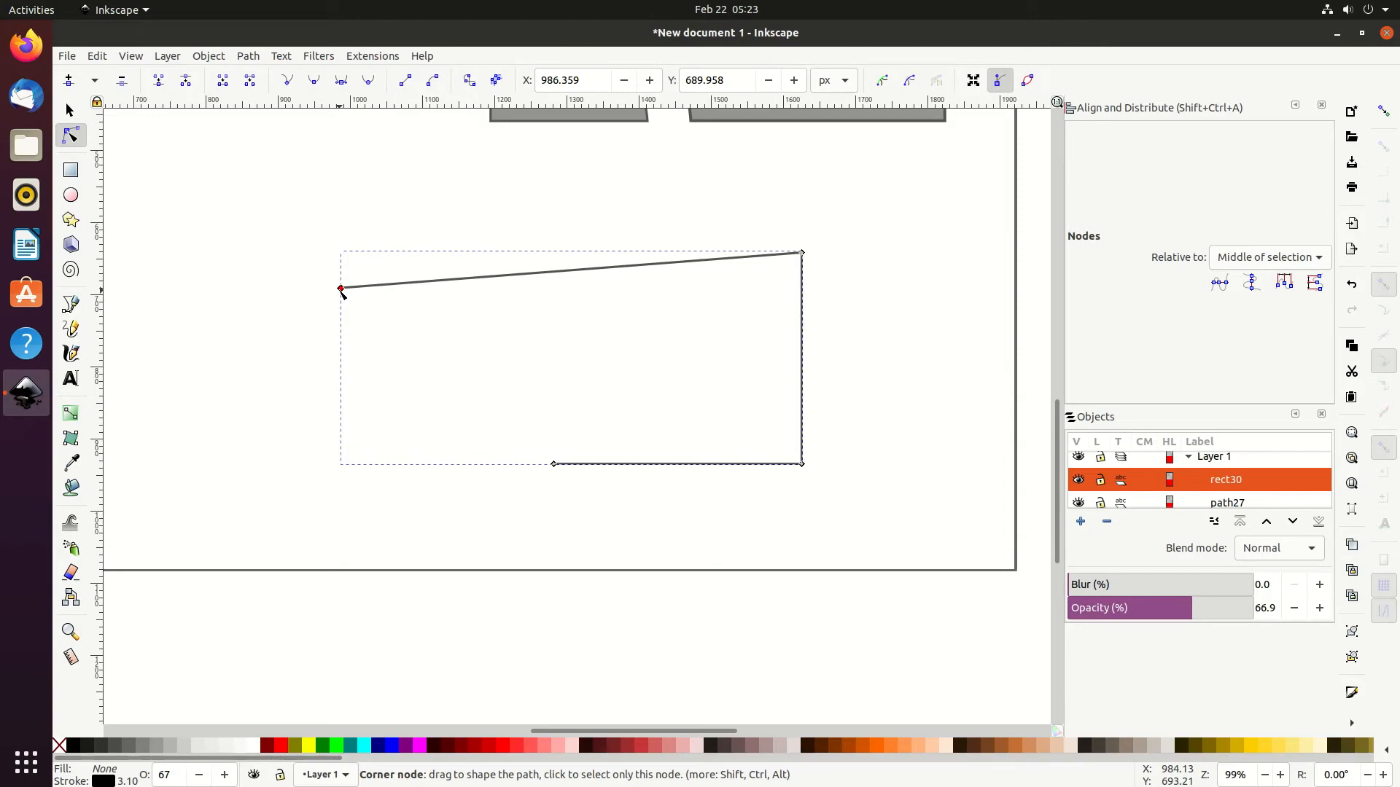
key(ctrl+z)
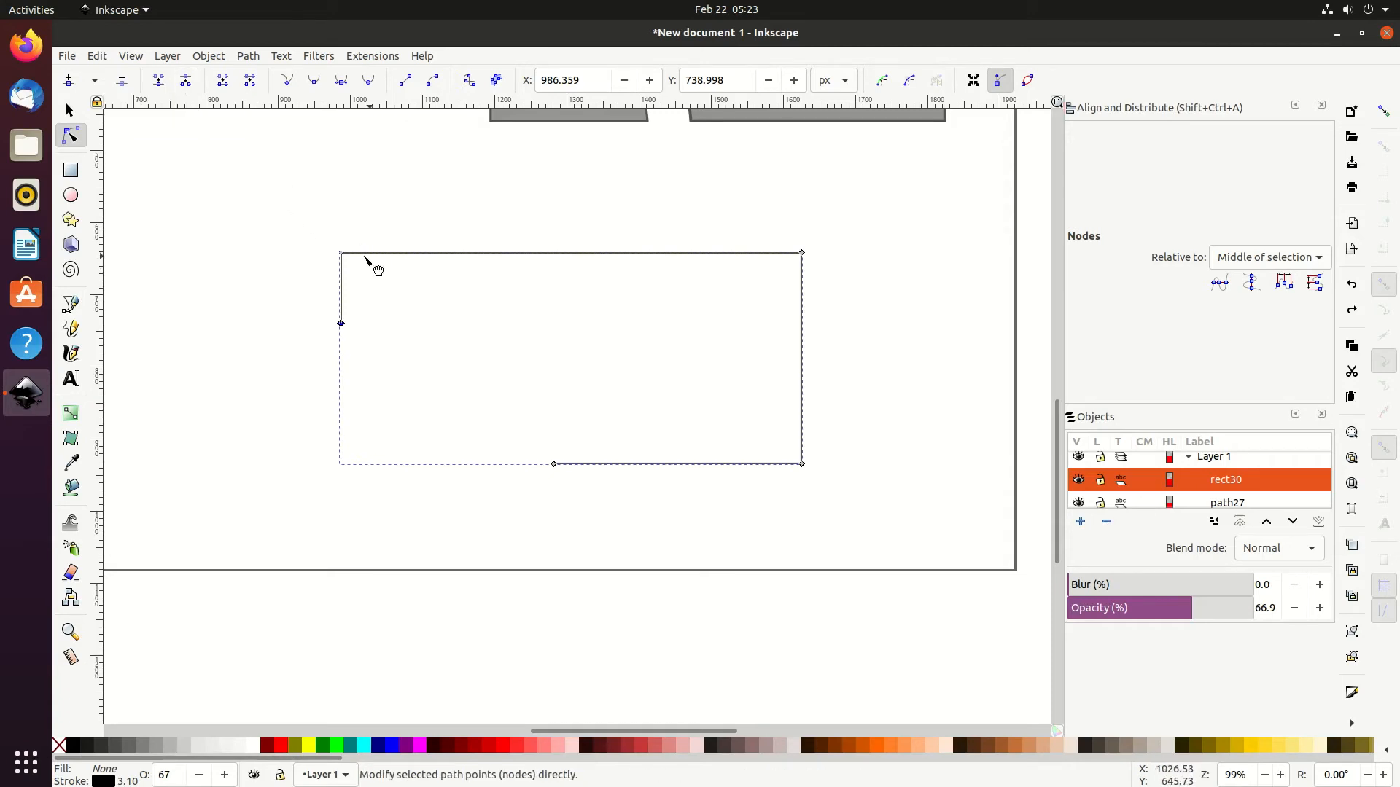
Step: Break the outline at its upper-left corner node, pull the freed end to about X 1068, Y 580 px, and undo both changes
click(341, 253)
click(187, 85)
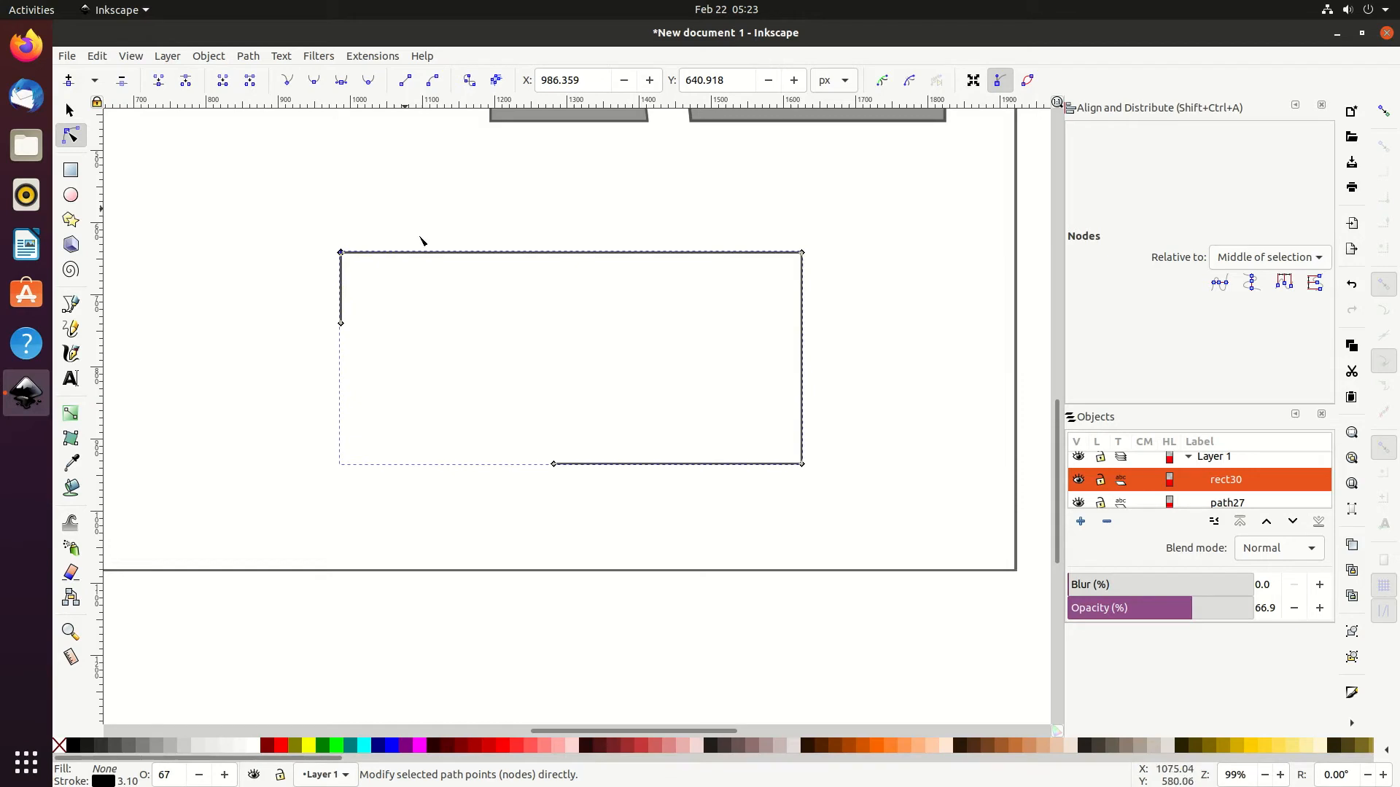
drag(341, 253, 400, 209)
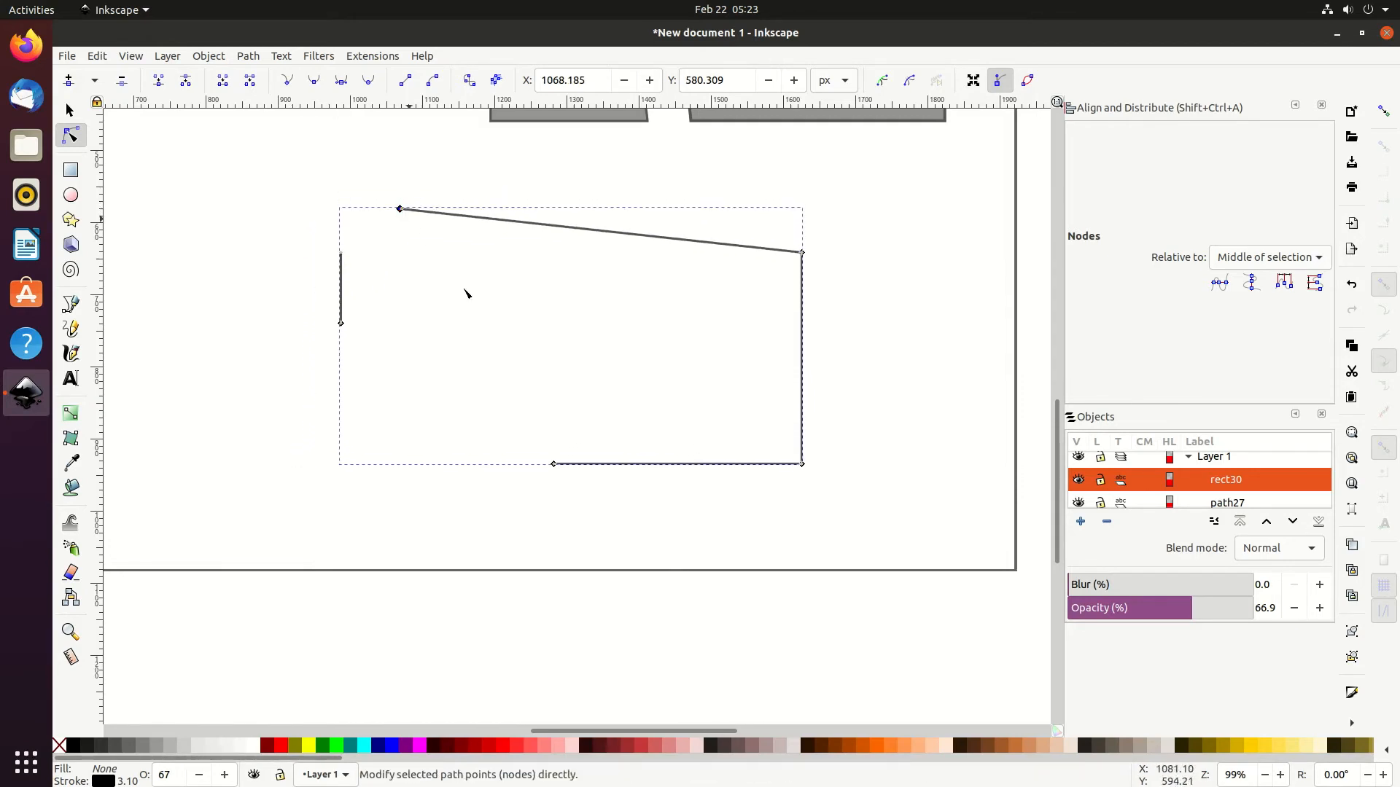
key(ctrl+z)
key(ctrl+z)
click(286, 217)
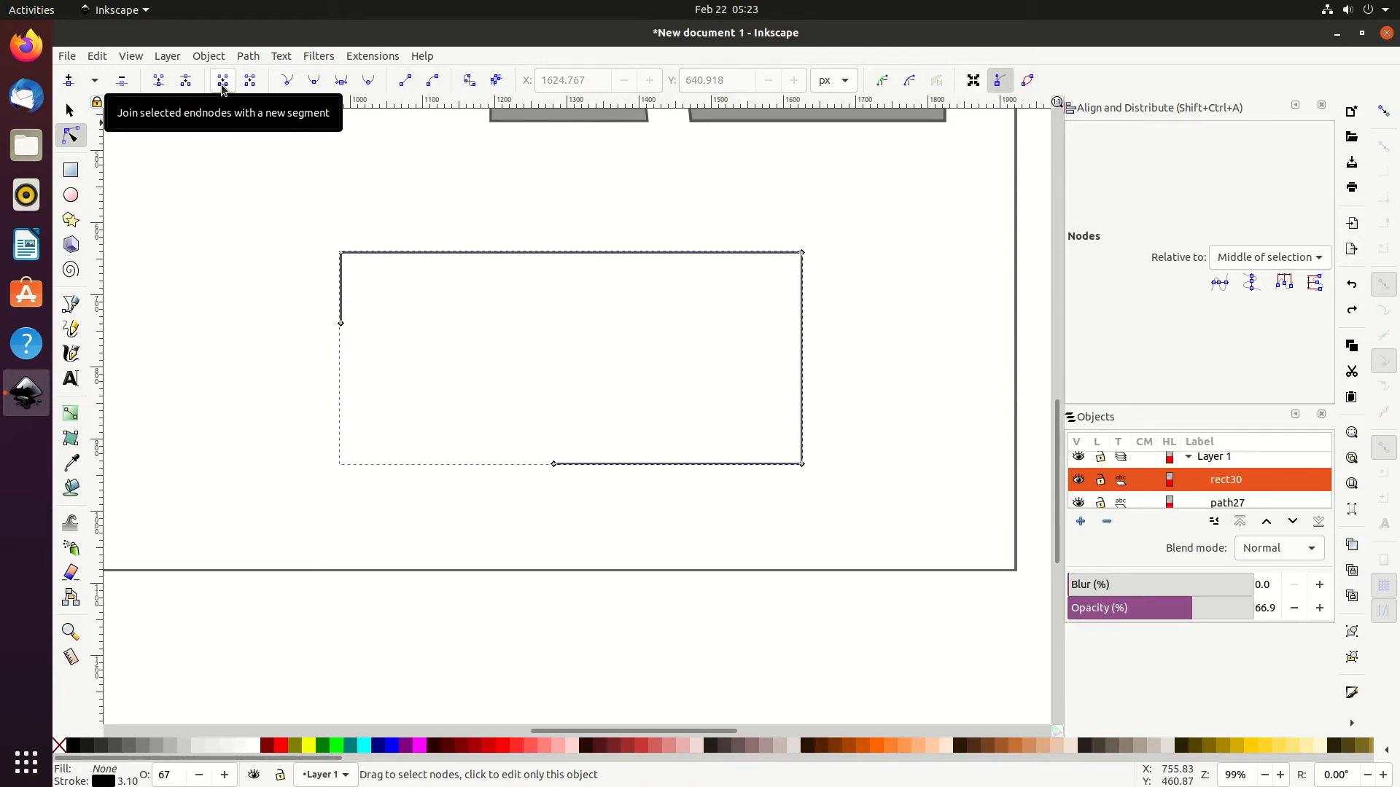
Step: Select the outline's two open end nodes and join them with a new segment
click(300, 319)
drag(283, 293, 636, 500)
click(605, 463)
drag(299, 298, 562, 512)
click(222, 80)
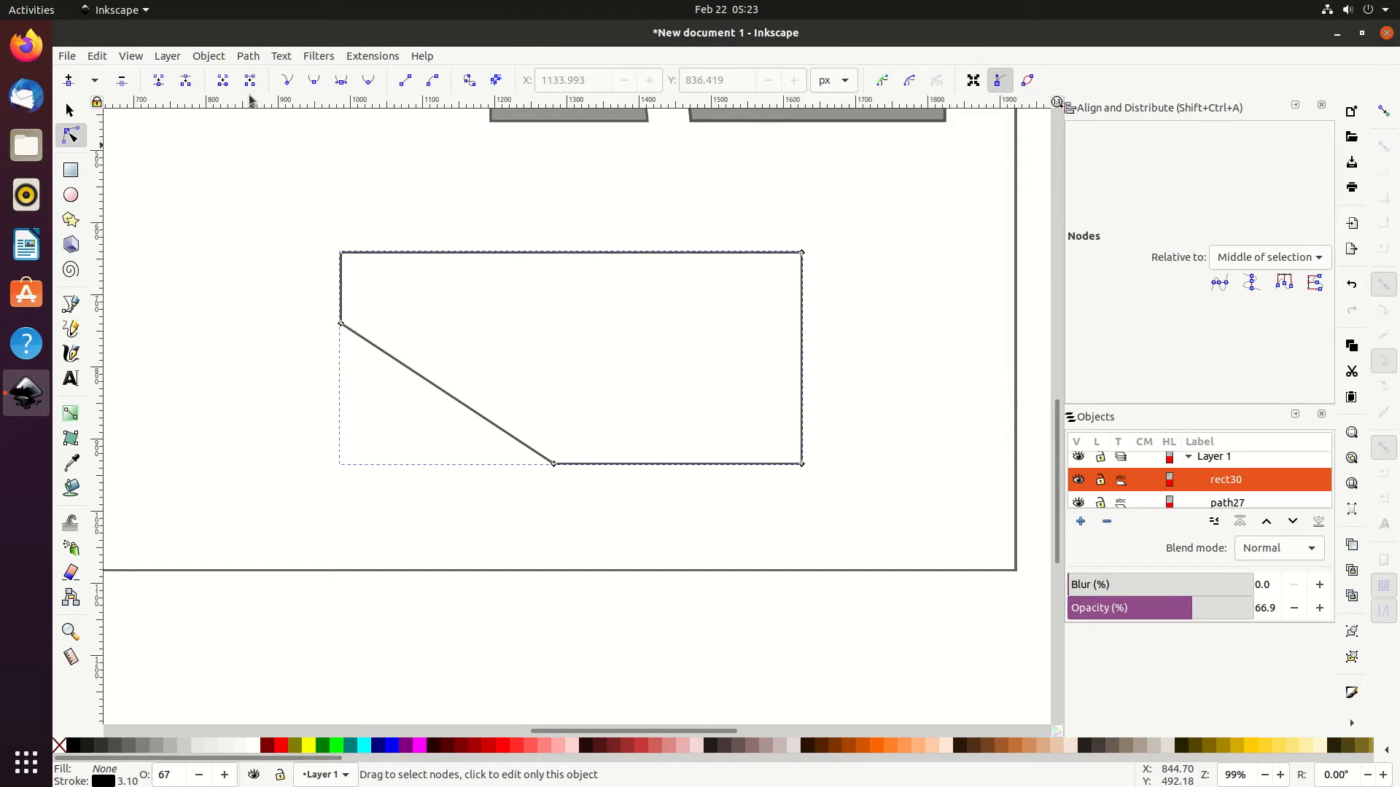
Step: Try deleting the short vertical segment between the outline's two left nodes, and undo the deletion
drag(279, 223, 402, 439)
click(250, 81)
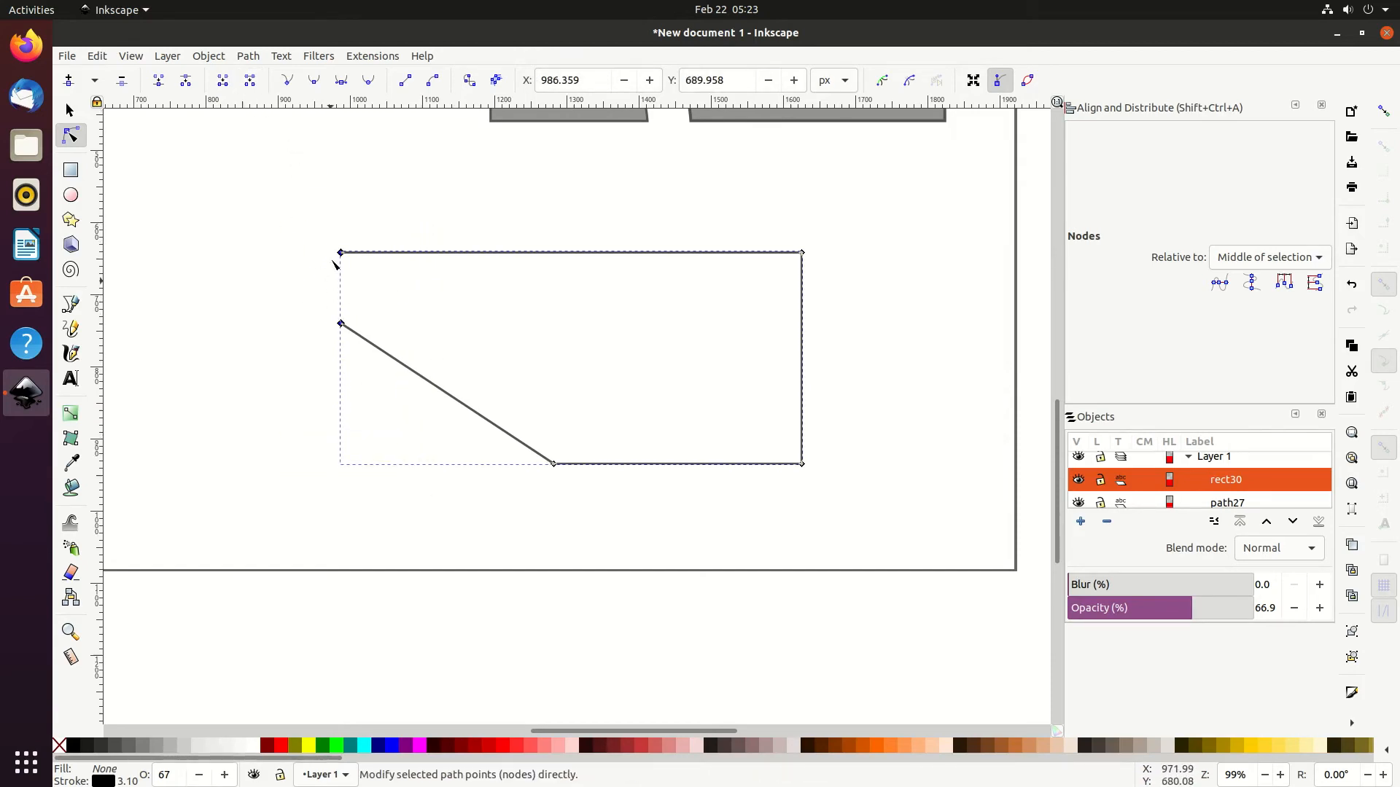
key(ctrl+z)
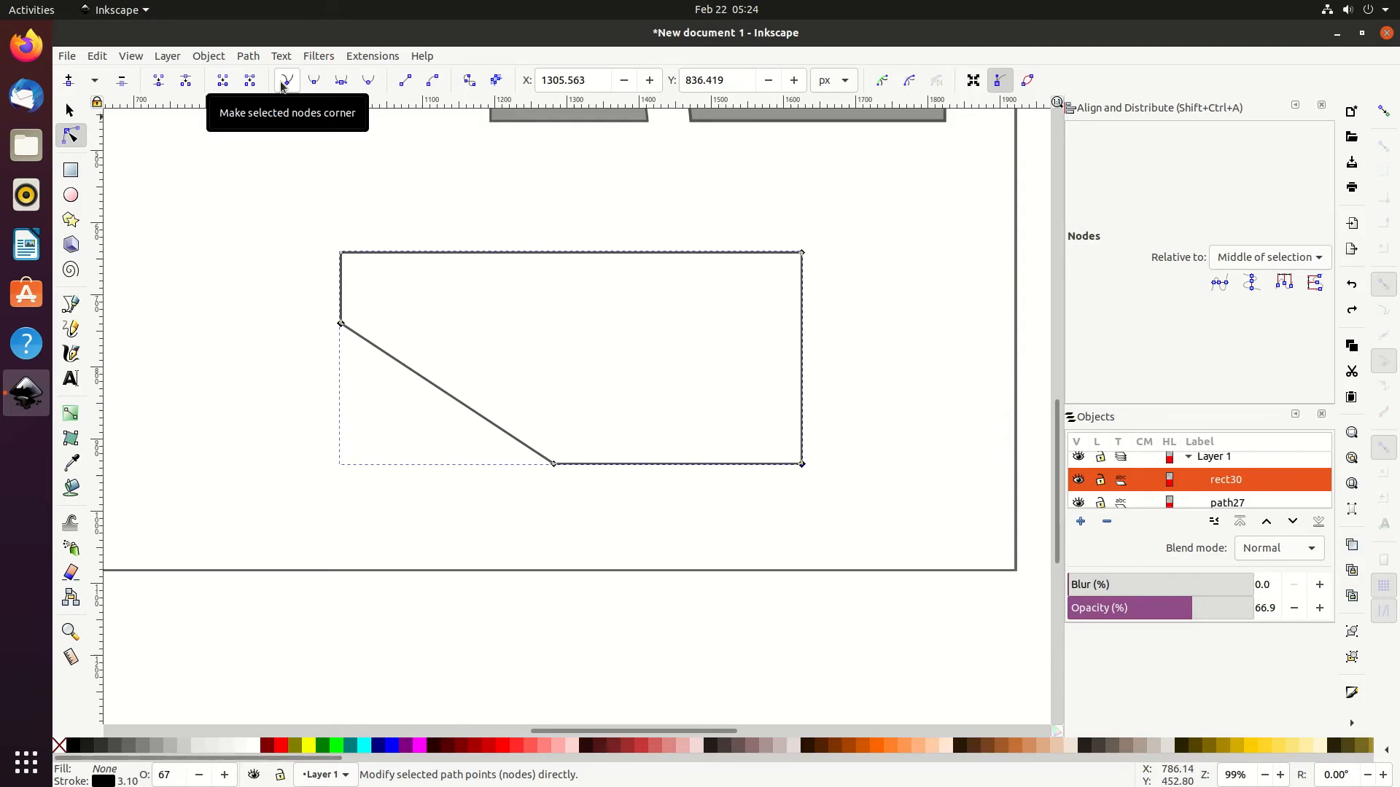
Step: Bend the outline's diagonal segment into a curve ending at its lower node, and level that node's handle along the bottom edge
click(552, 466)
click(389, 266)
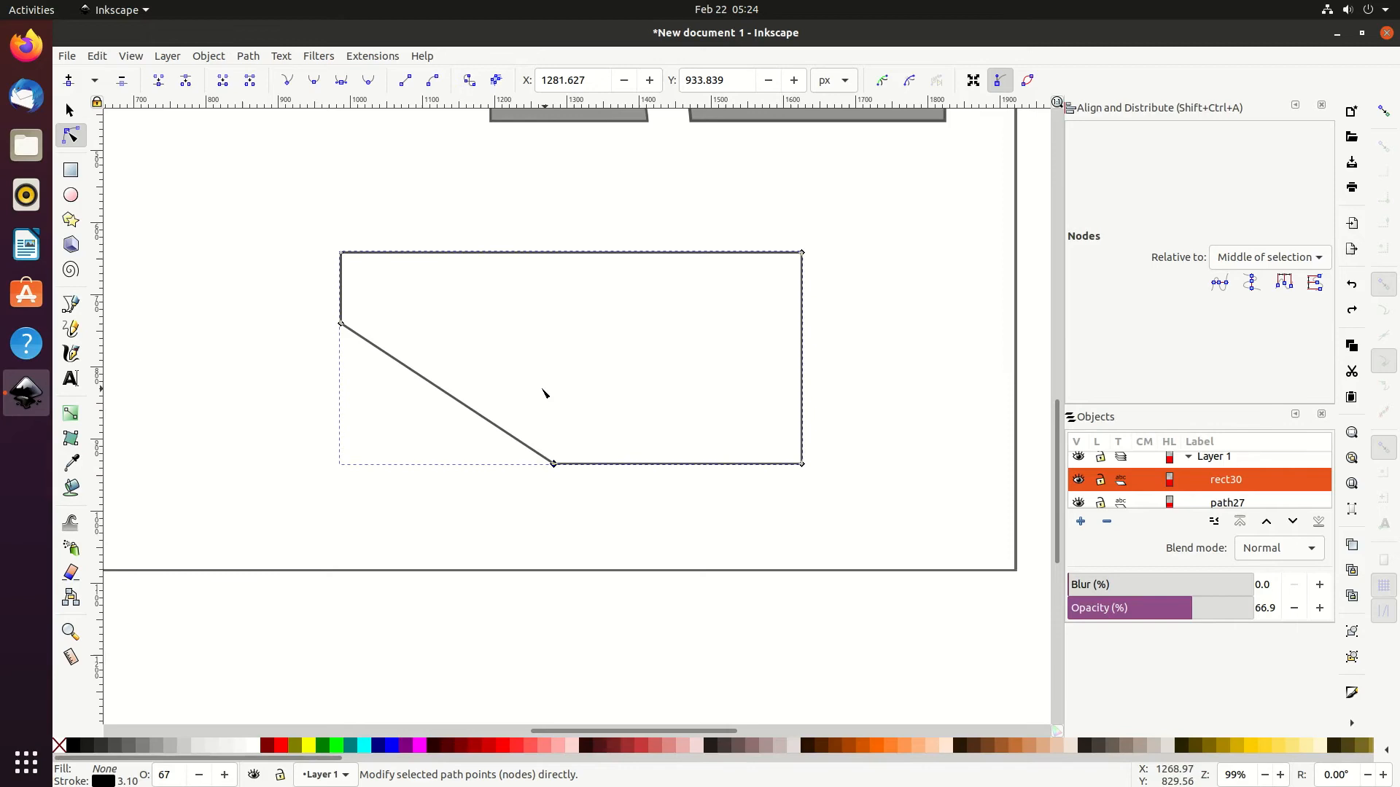
scroll(573, 482, up, 1)
click(551, 464)
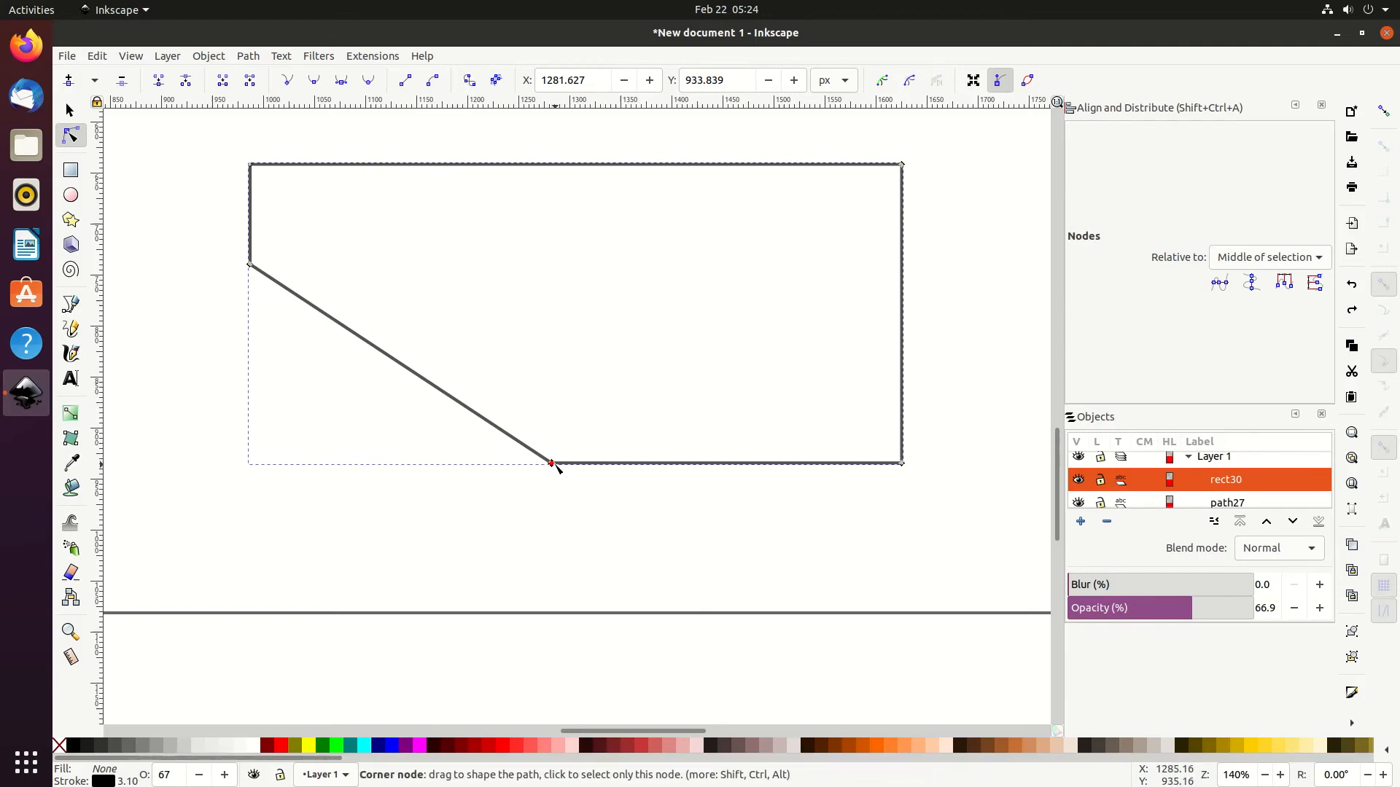
drag(525, 459, 493, 460)
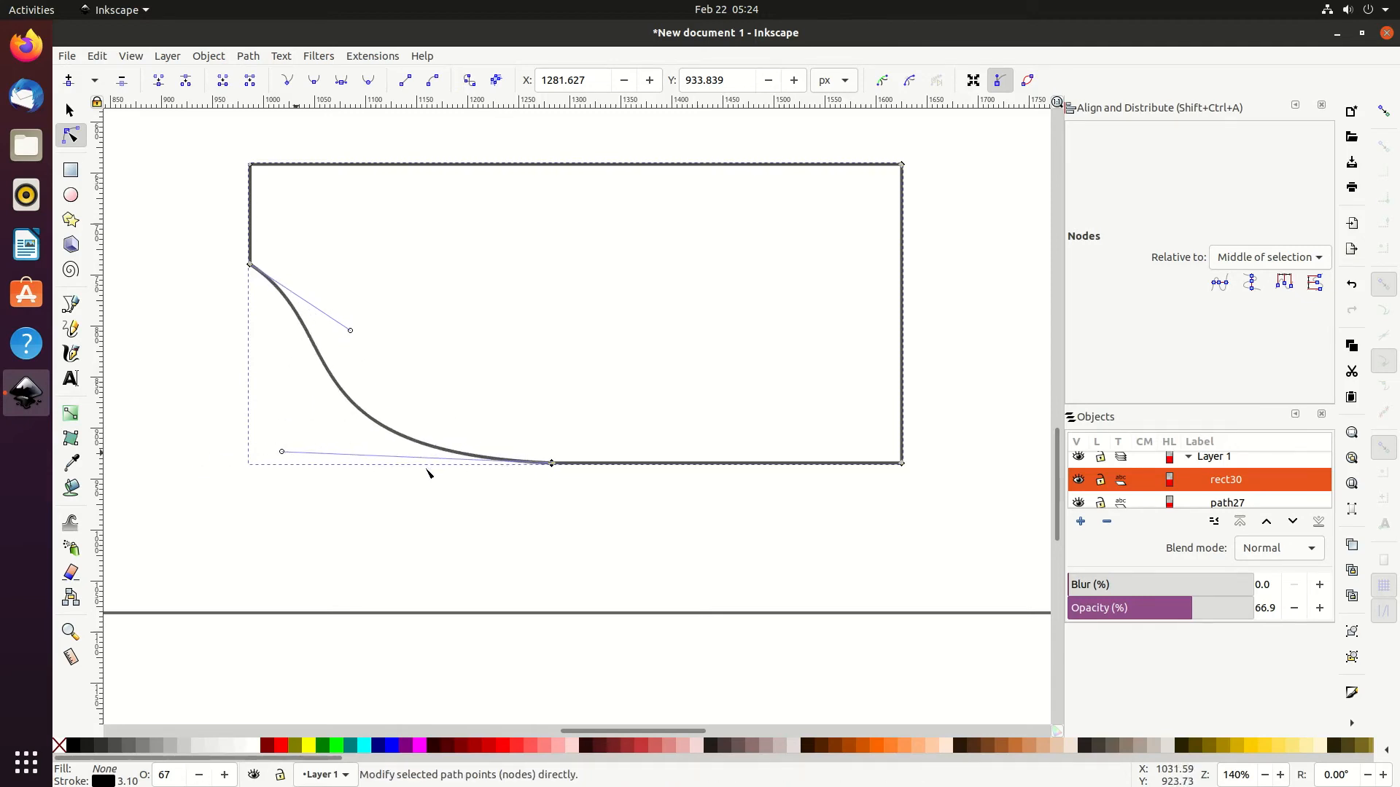
drag(281, 452, 406, 463)
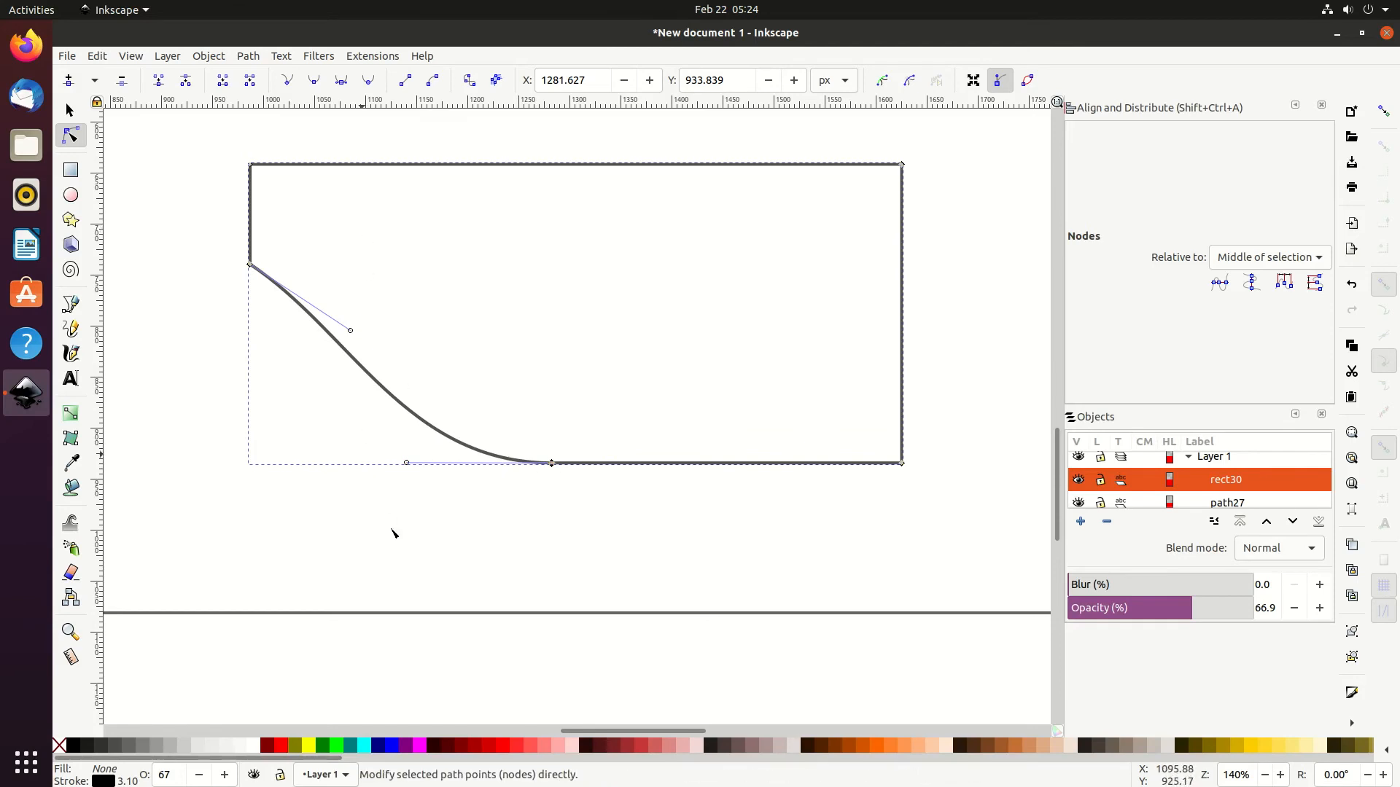
click(408, 459)
click(551, 464)
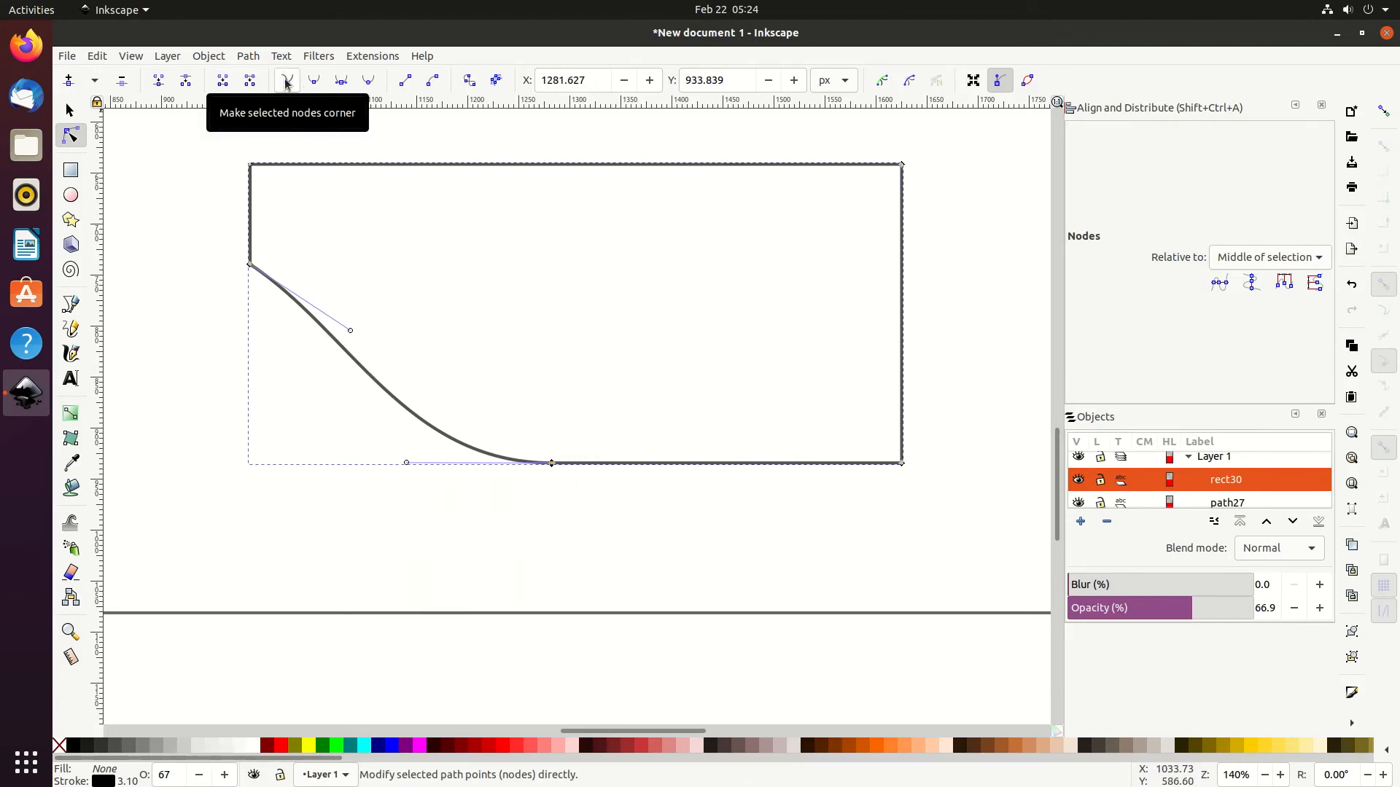
Step: Make the curve's lower node smooth, bow the bottom segment slightly downward, and pull the node's handle nearly level with the bottom edge
click(310, 82)
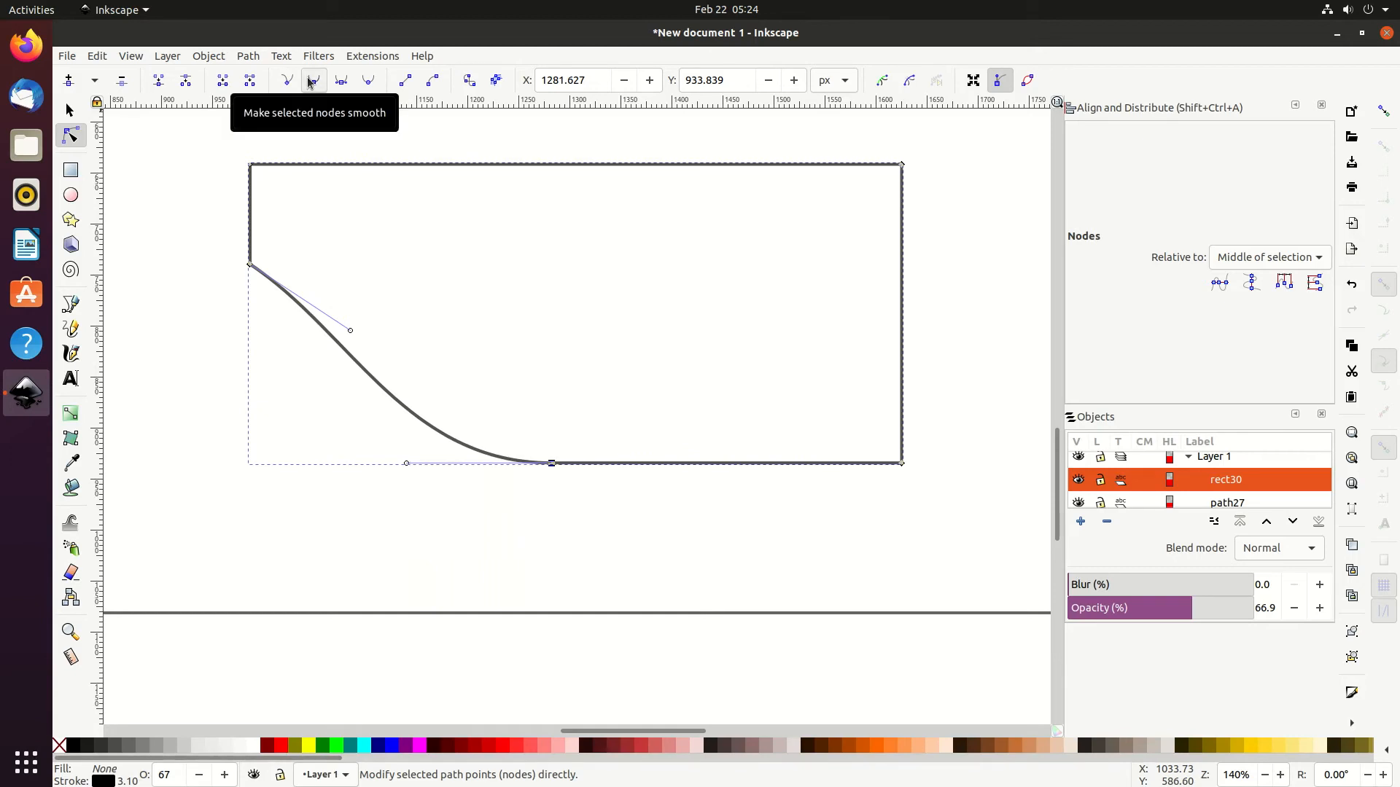
drag(609, 467, 603, 476)
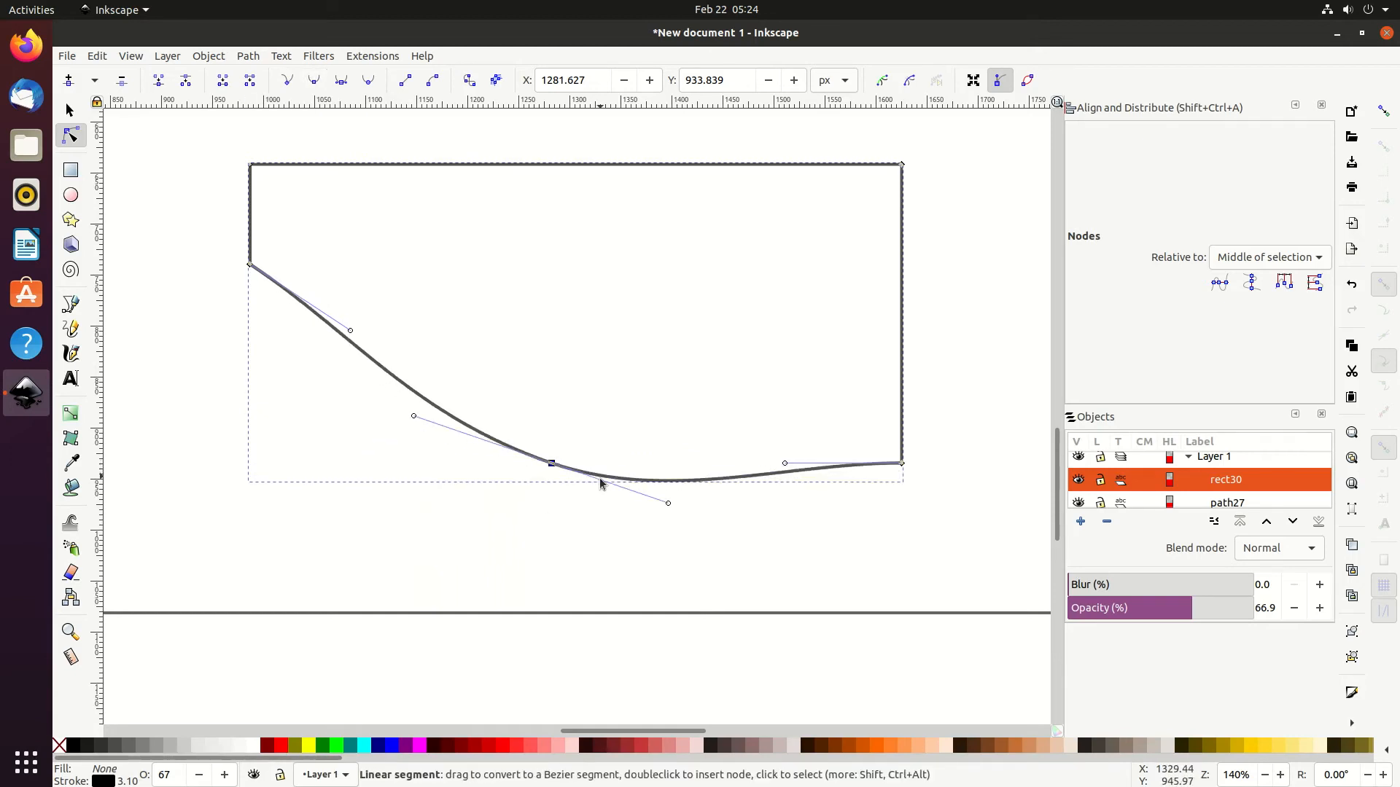
click(665, 514)
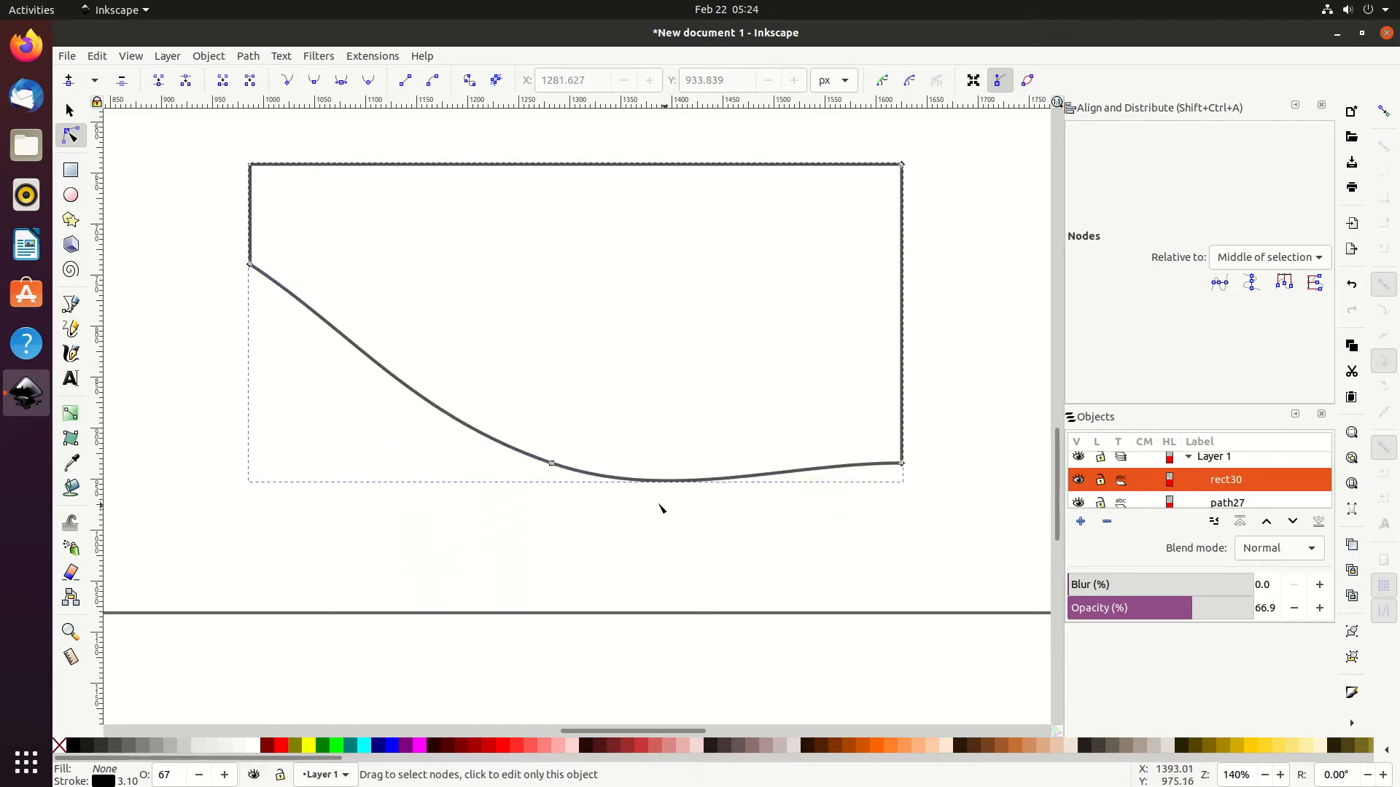
click(553, 465)
drag(668, 504, 646, 467)
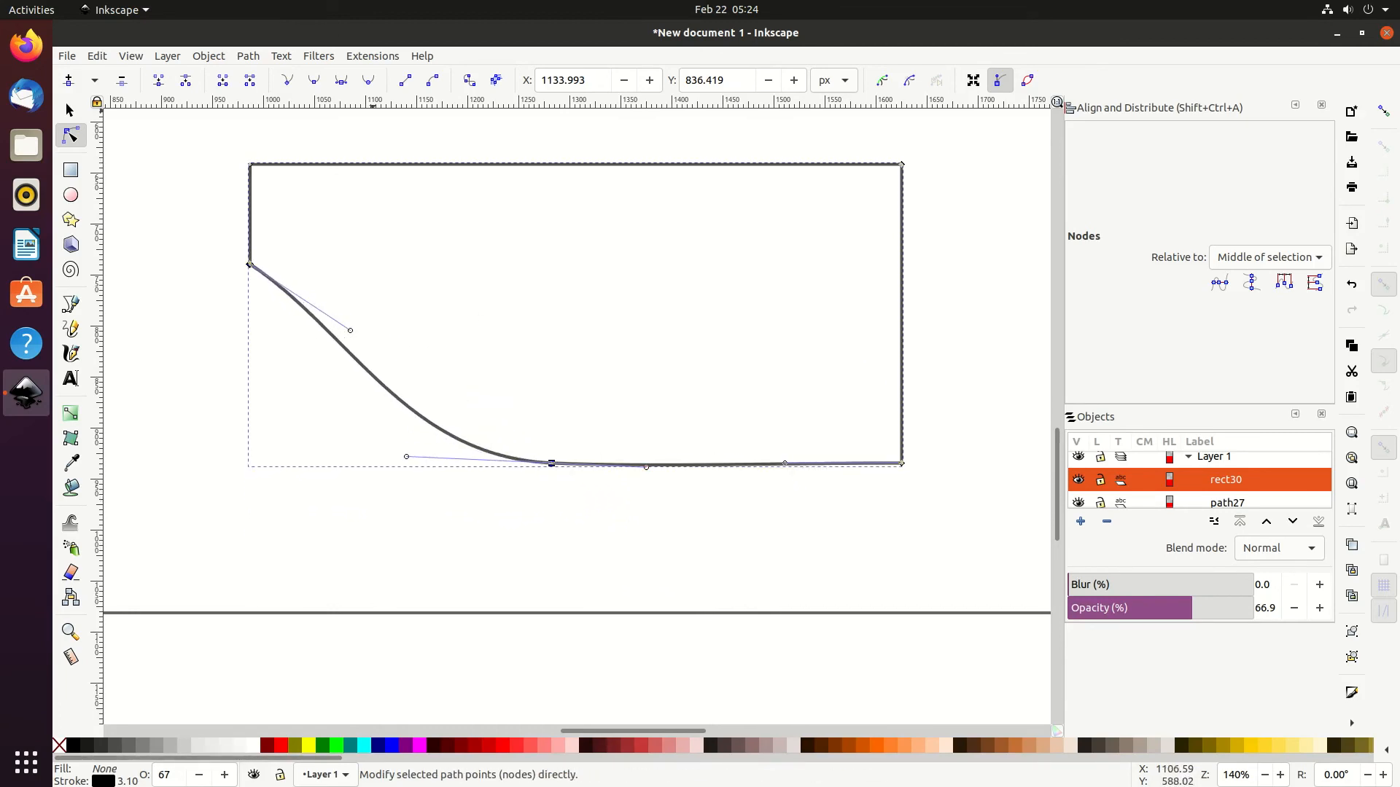
Step: Make the two nodes at the ends of the diagonal curve symmetric and tilt the lower node's handle slightly downward
click(345, 85)
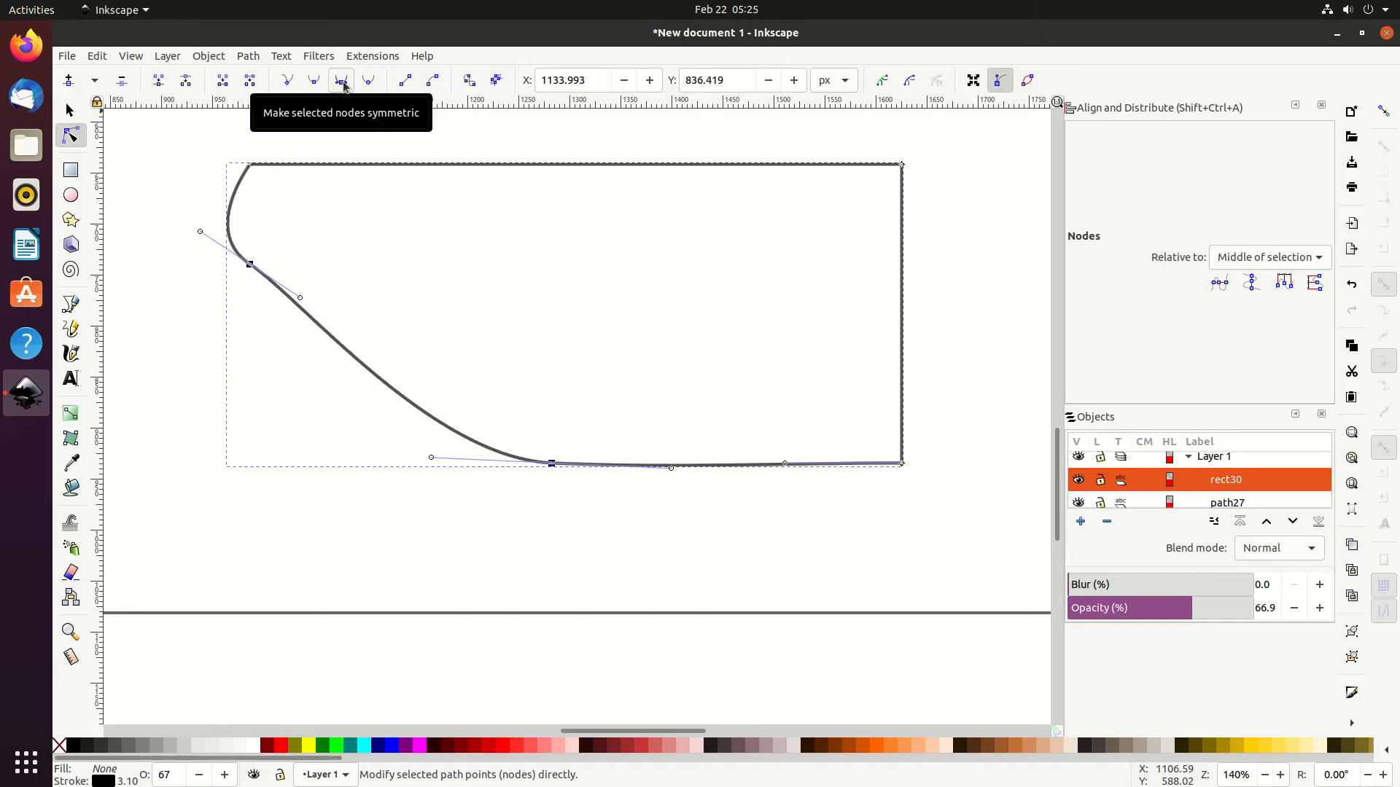
mouse_move(670, 471)
mouse_down()
mouse_move(615, 471)
mouse_move(678, 473)
mouse_move(653, 525)
mouse_move(576, 534)
mouse_move(659, 547)
mouse_move(705, 462)
mouse_move(658, 407)
mouse_move(591, 418)
mouse_move(619, 409)
mouse_move(698, 440)
mouse_move(677, 506)
mouse_move(628, 510)
mouse_move(671, 528)
mouse_move(683, 450)
mouse_move(670, 474)
mouse_up()
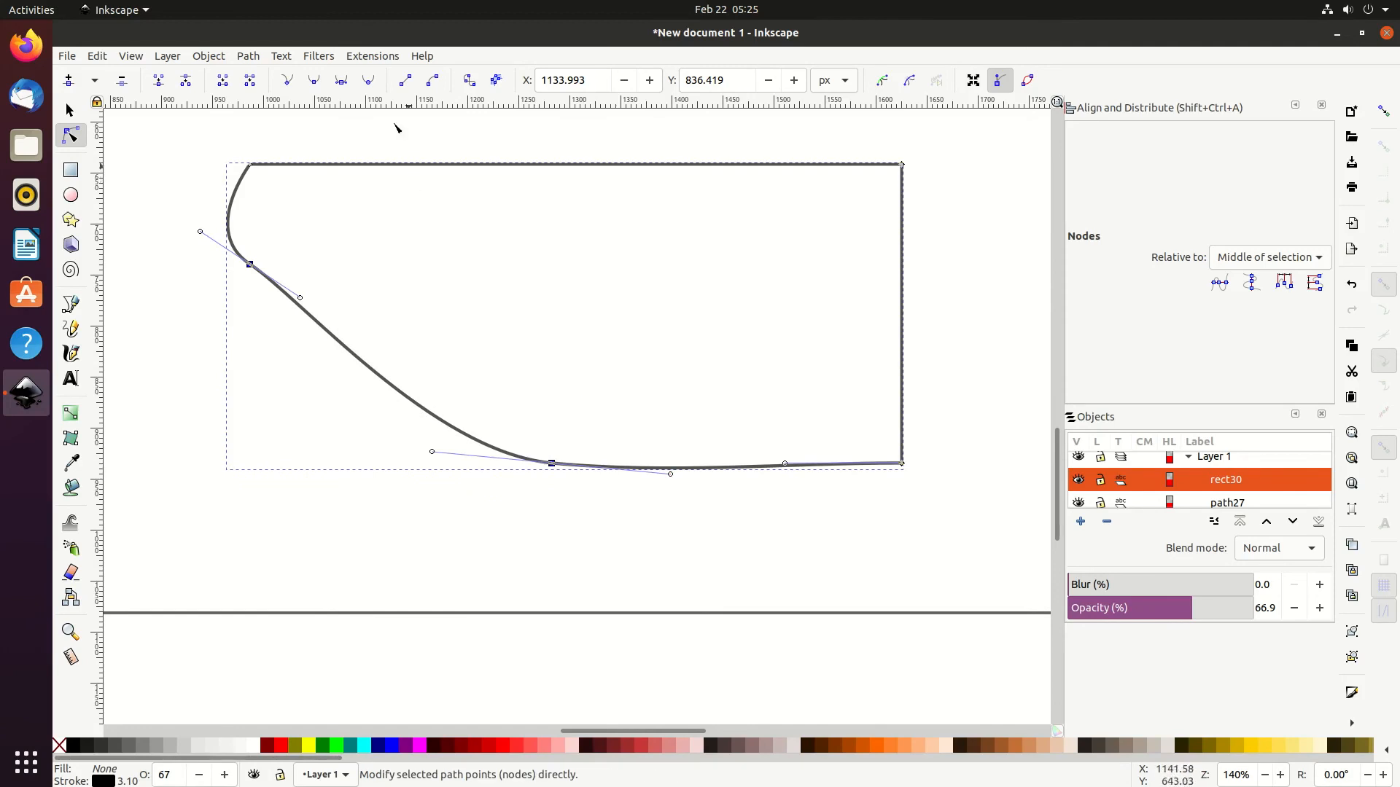
Step: Make both curve nodes auto-smooth, and try moving the lower-right corner to about X 1599, Y 923 px, undoing that move
click(364, 81)
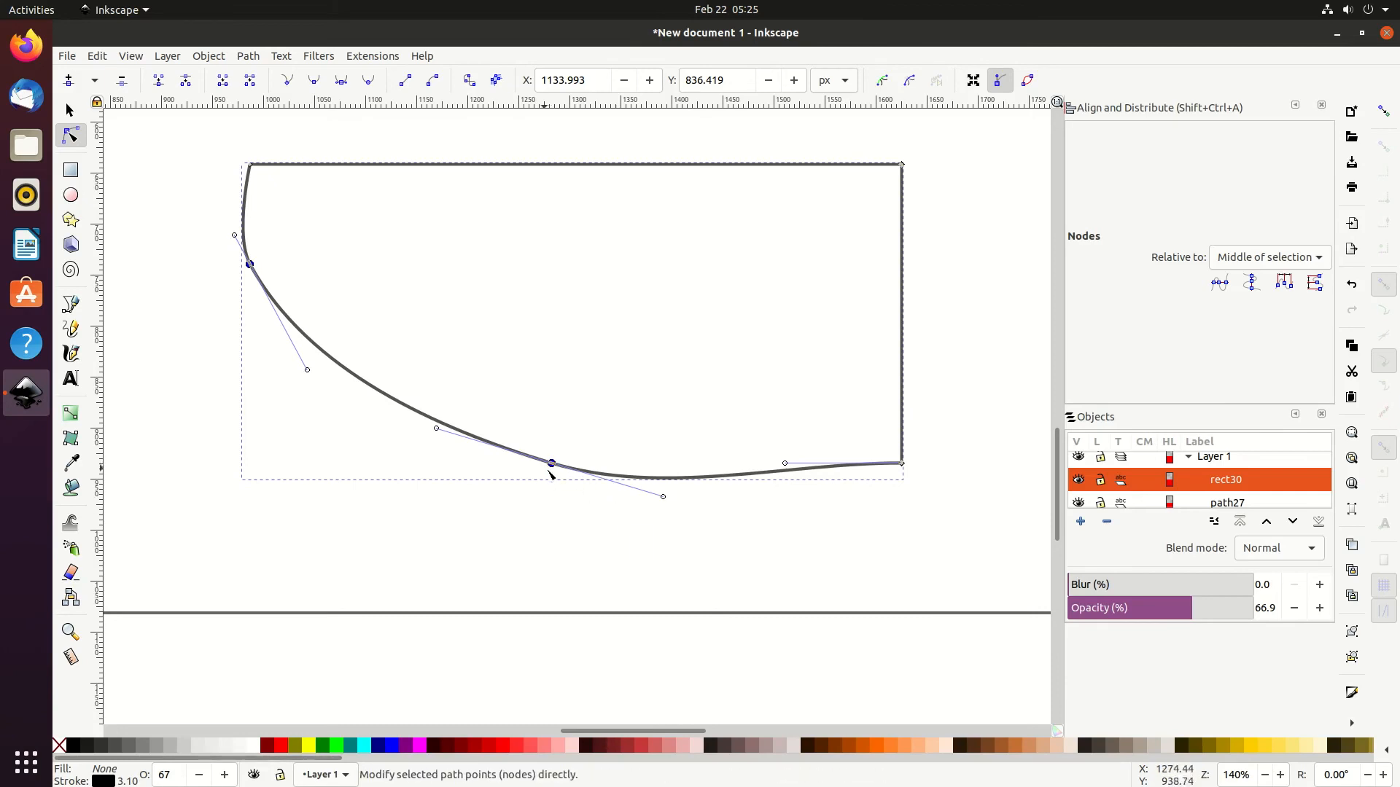
mouse_move(903, 468)
mouse_down()
mouse_move(866, 496)
mouse_move(834, 559)
mouse_move(814, 465)
mouse_move(700, 431)
mouse_move(765, 417)
mouse_move(804, 523)
mouse_move(726, 587)
mouse_move(934, 494)
mouse_move(806, 394)
mouse_move(638, 350)
mouse_move(848, 367)
mouse_move(866, 482)
mouse_move(919, 506)
mouse_move(753, 513)
mouse_move(588, 543)
mouse_move(641, 553)
mouse_move(843, 506)
mouse_move(809, 418)
mouse_move(890, 464)
mouse_up()
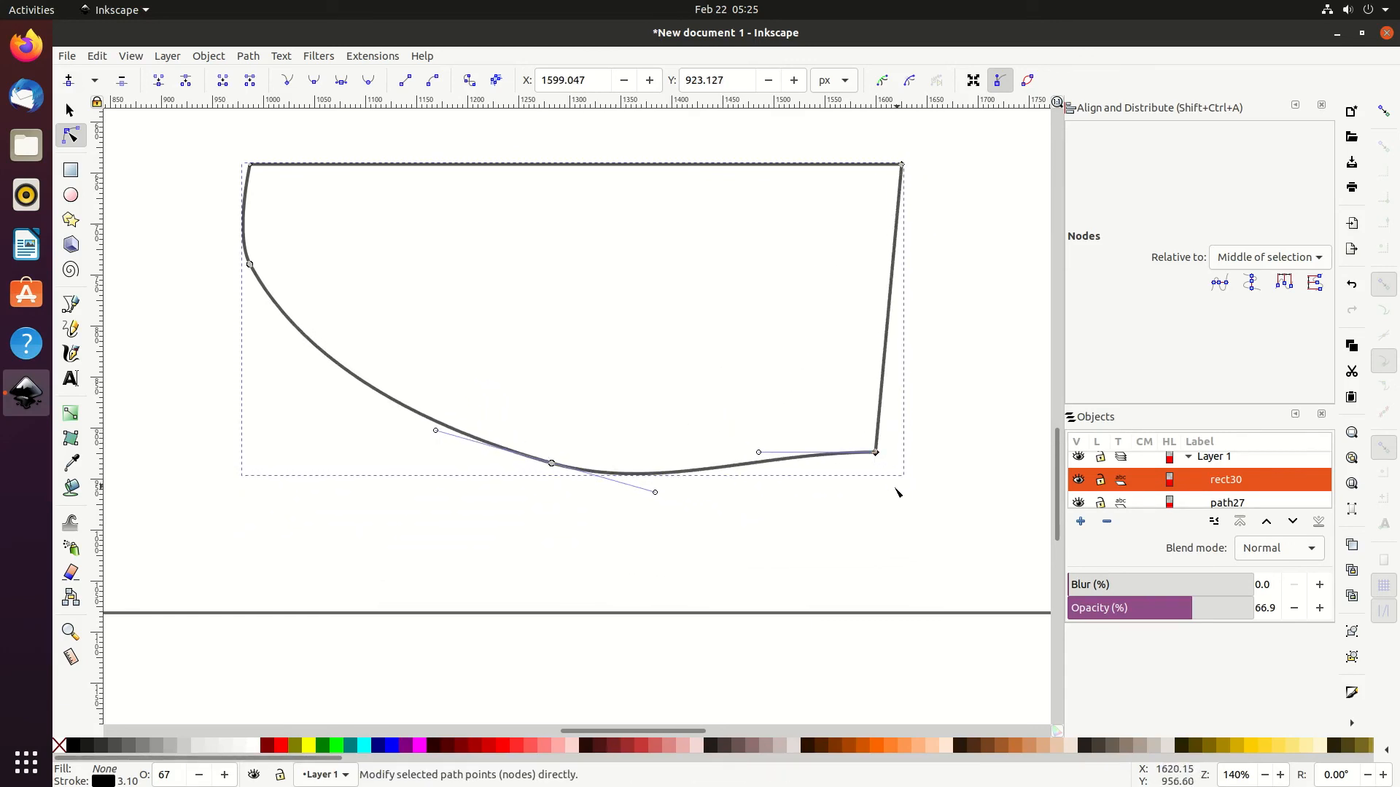
key(ctrl+z)
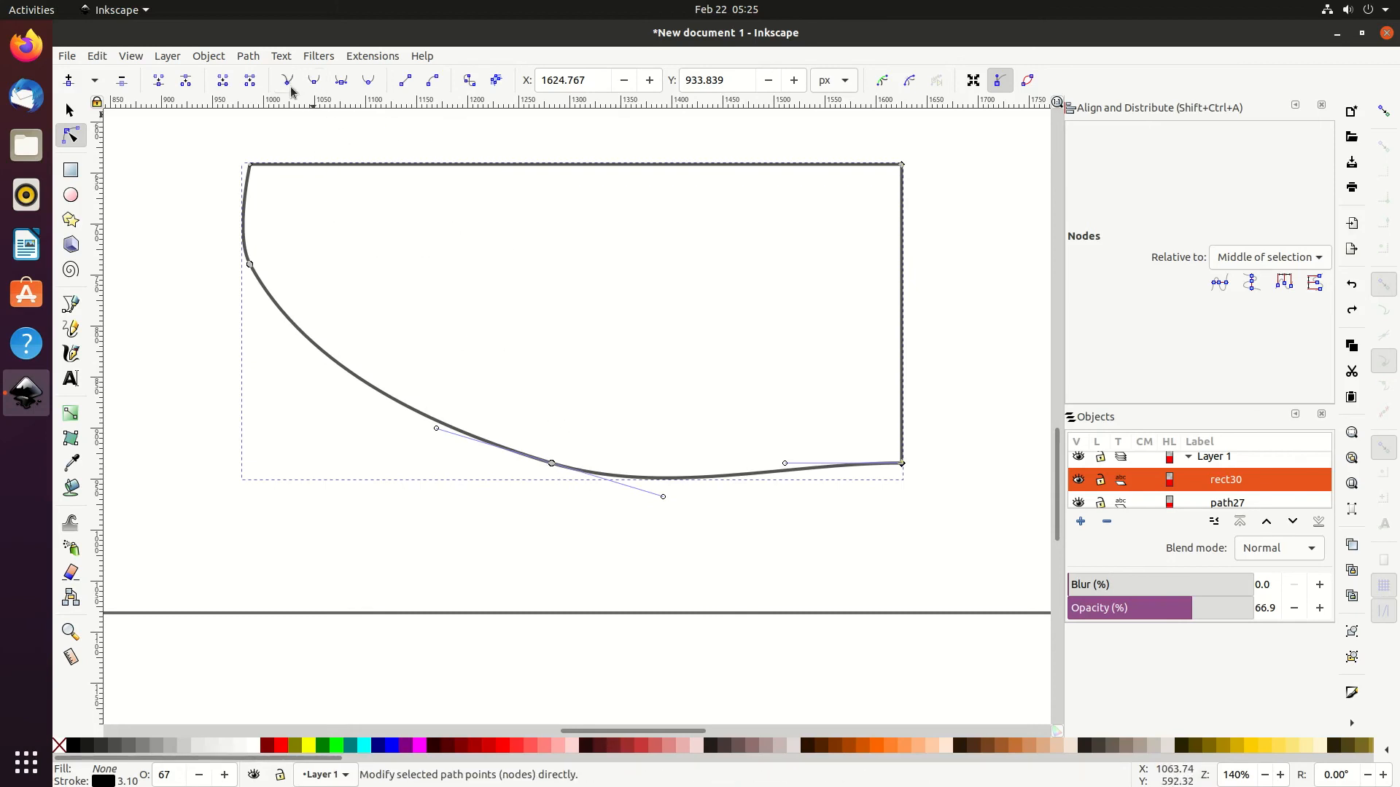
Step: Make the curve's lower node a corner node and pull its handle on the diagonal side outward independently to deepen the curve
click(552, 463)
click(286, 81)
drag(436, 429, 284, 468)
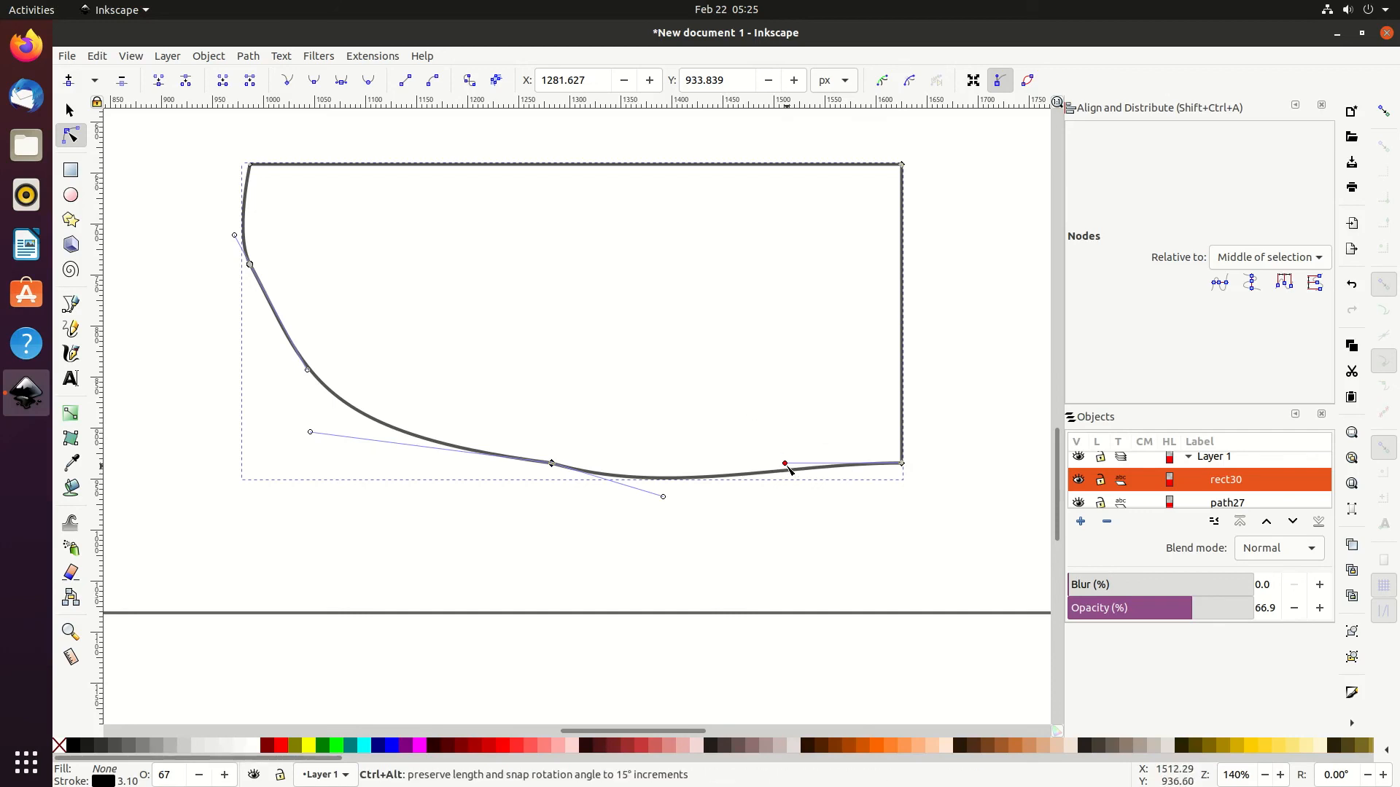
Step: Retract all the Bezier handles on the bottom, diagonal and short left segments to straighten them
ctrl+click(785, 465)
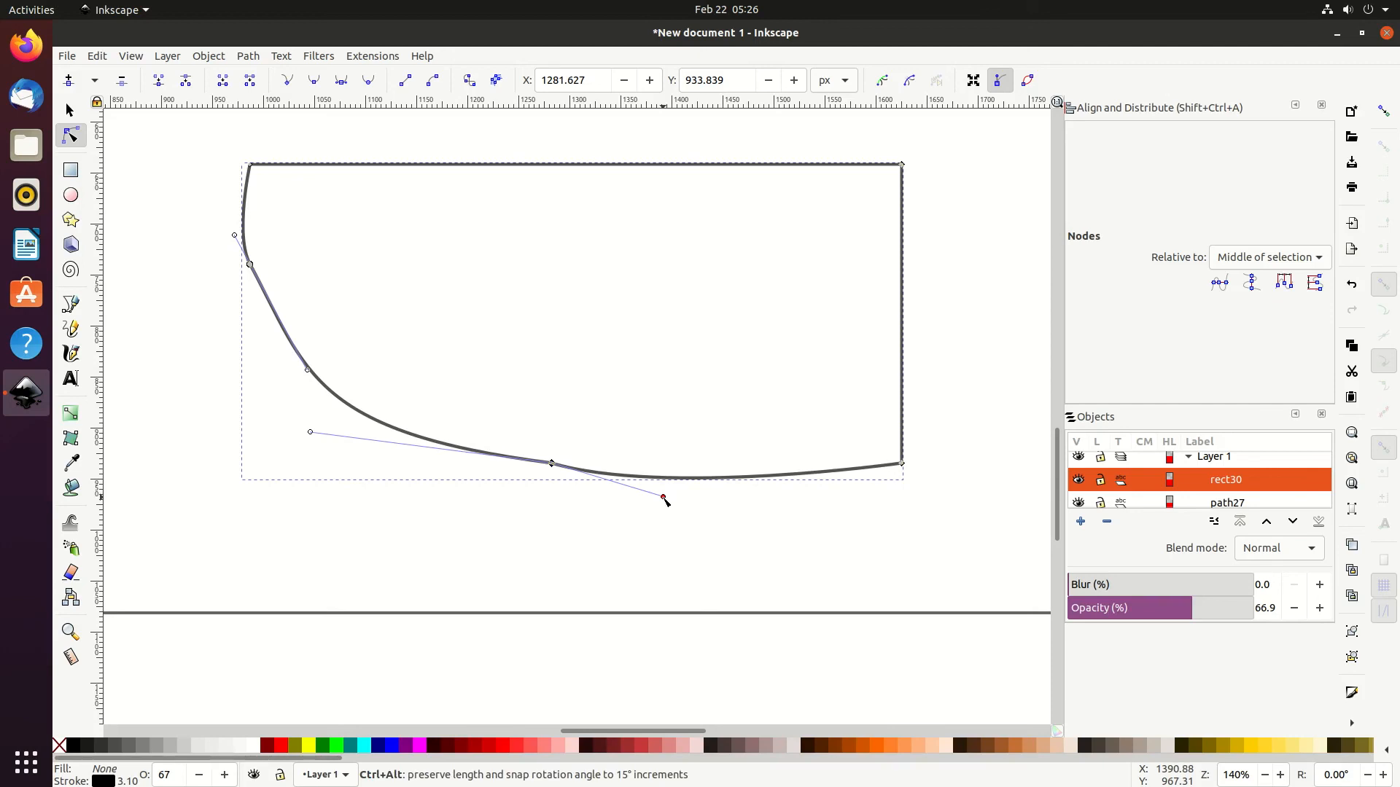
ctrl+click(663, 497)
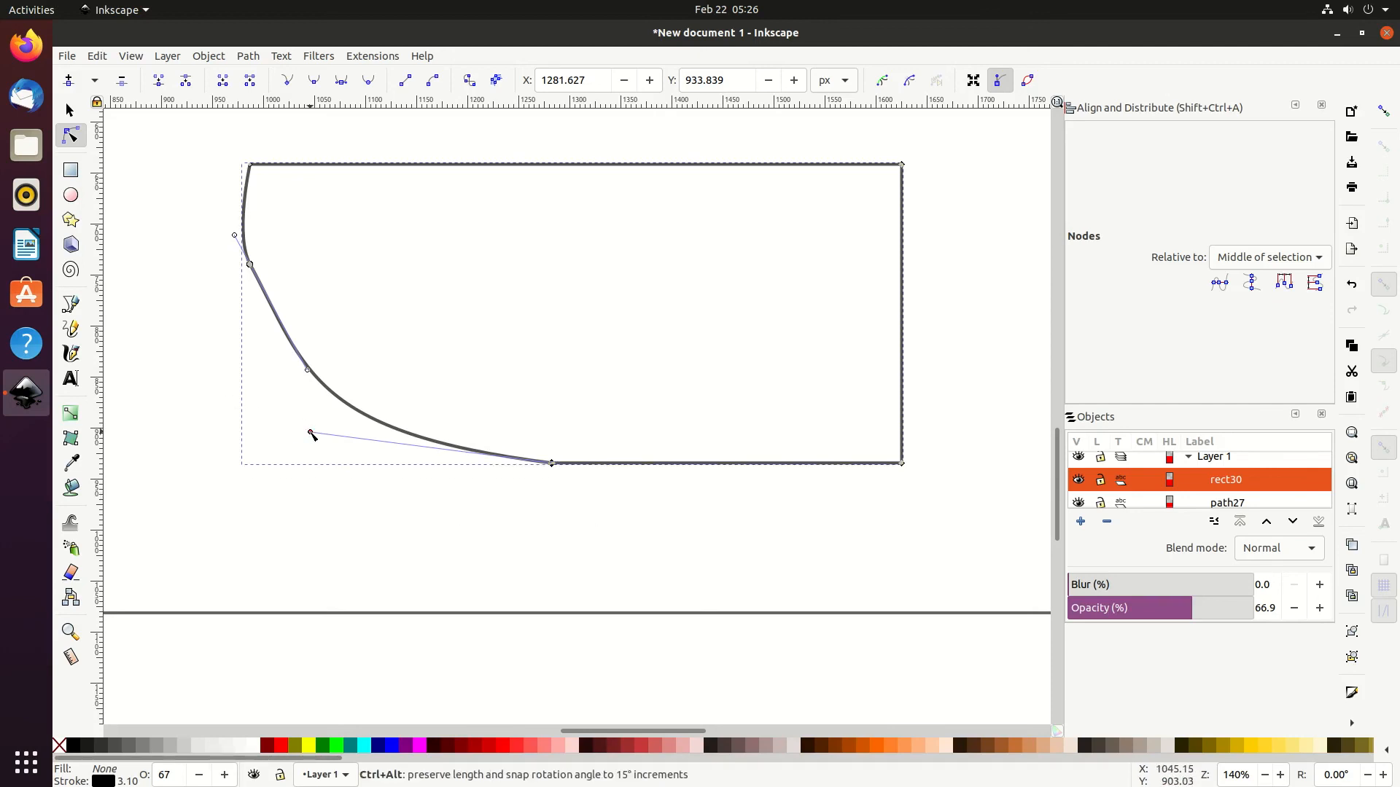
ctrl+click(311, 433)
ctrl+click(307, 369)
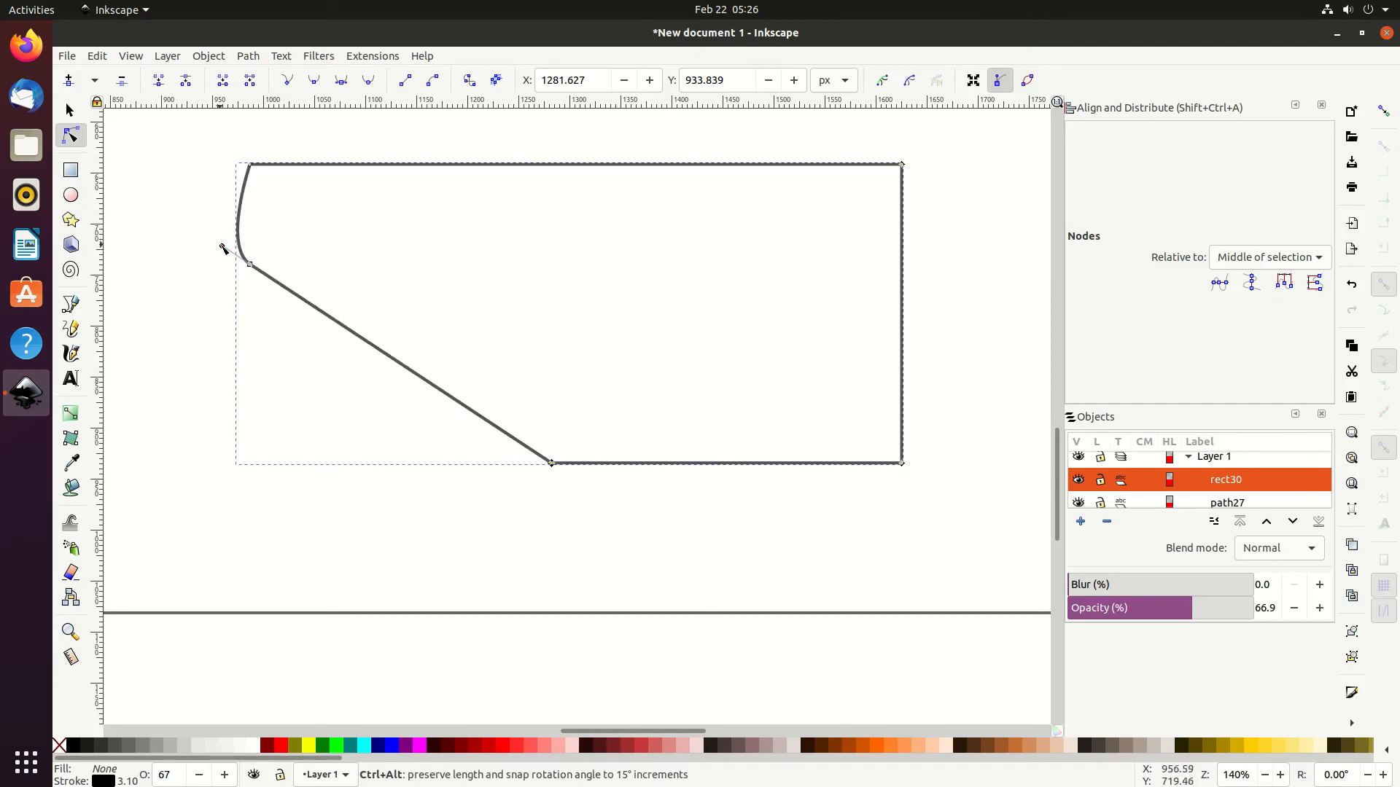
ctrl+click(222, 247)
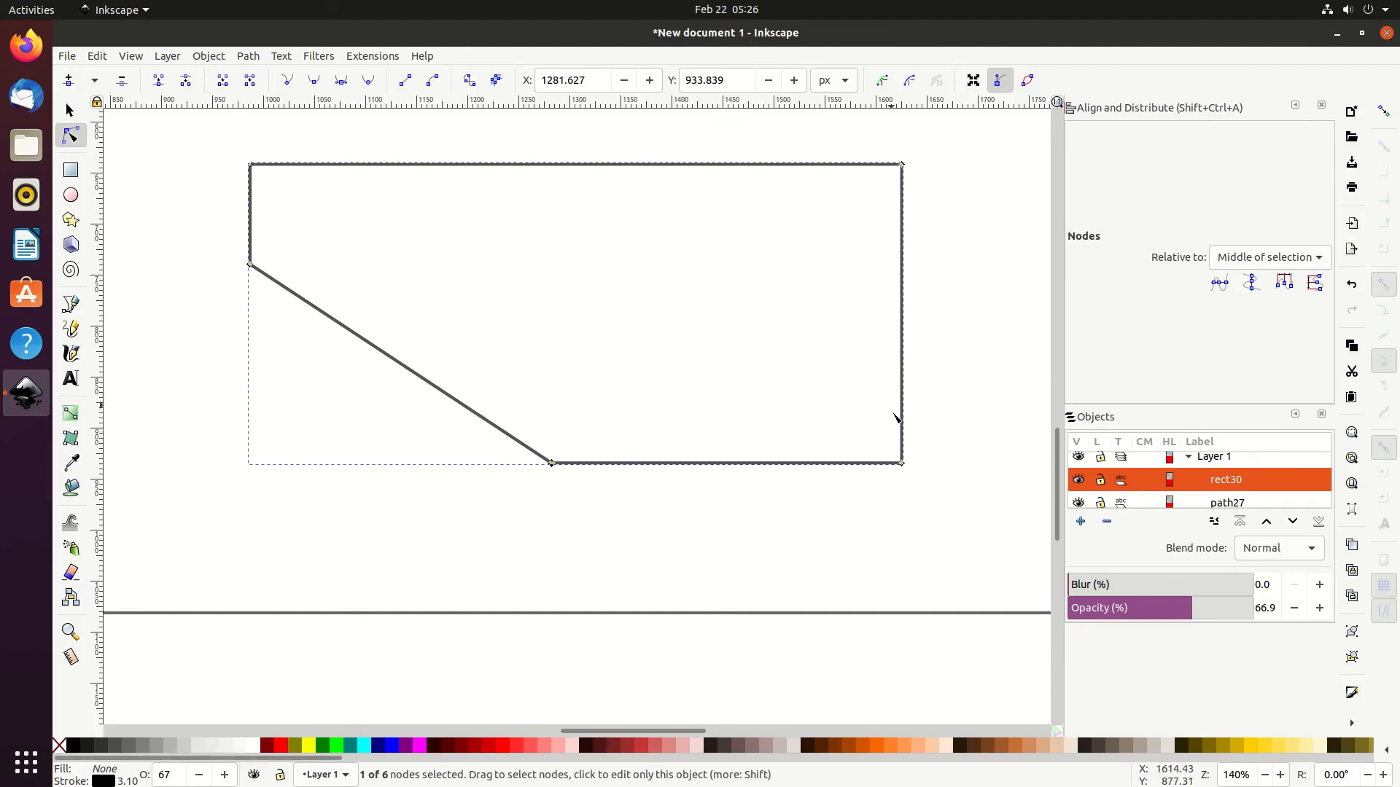
Step: Switch to the Selector tool and deselect the outline with the whole page in view
ctrl+scroll(897, 423, down, 3)
scroll(935, 398, up, 2)
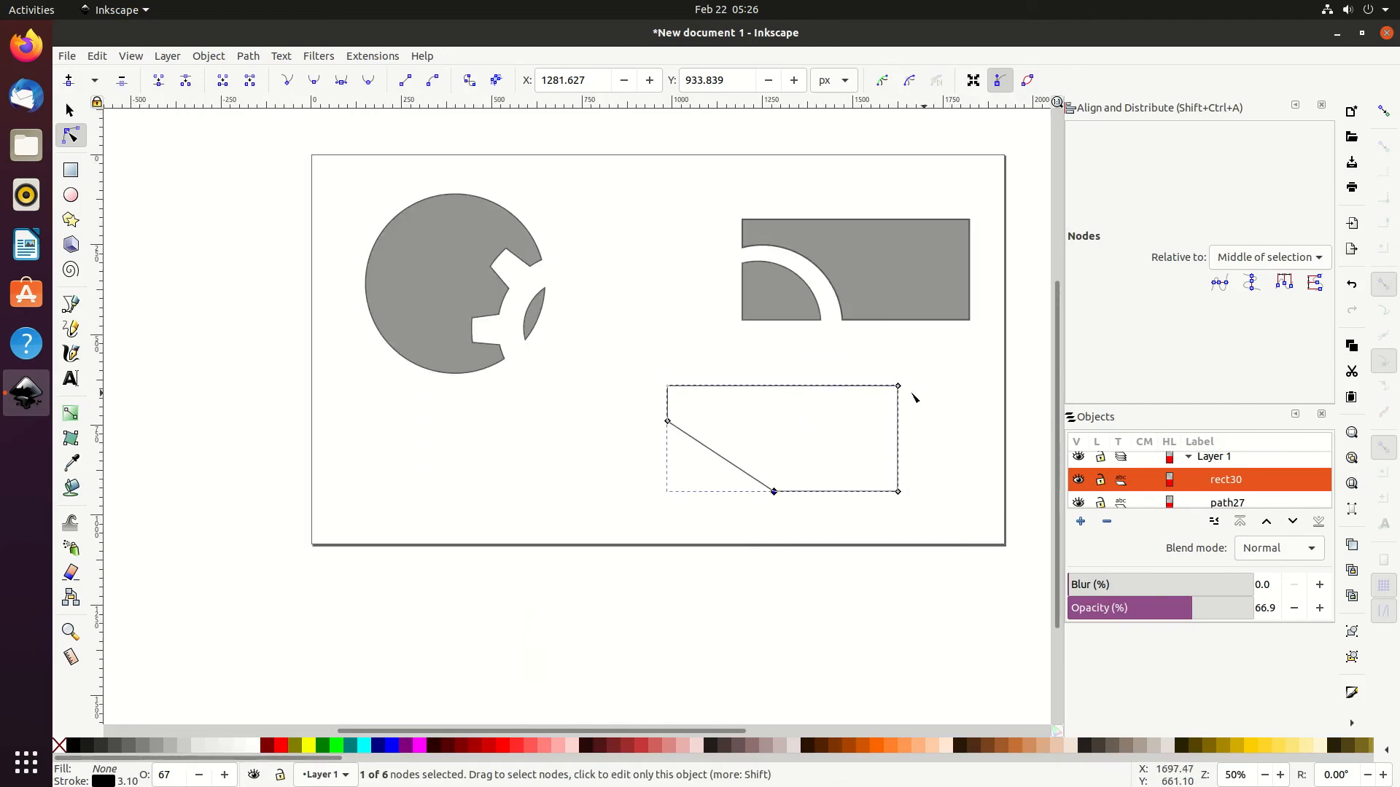
scroll(875, 398, right, 2)
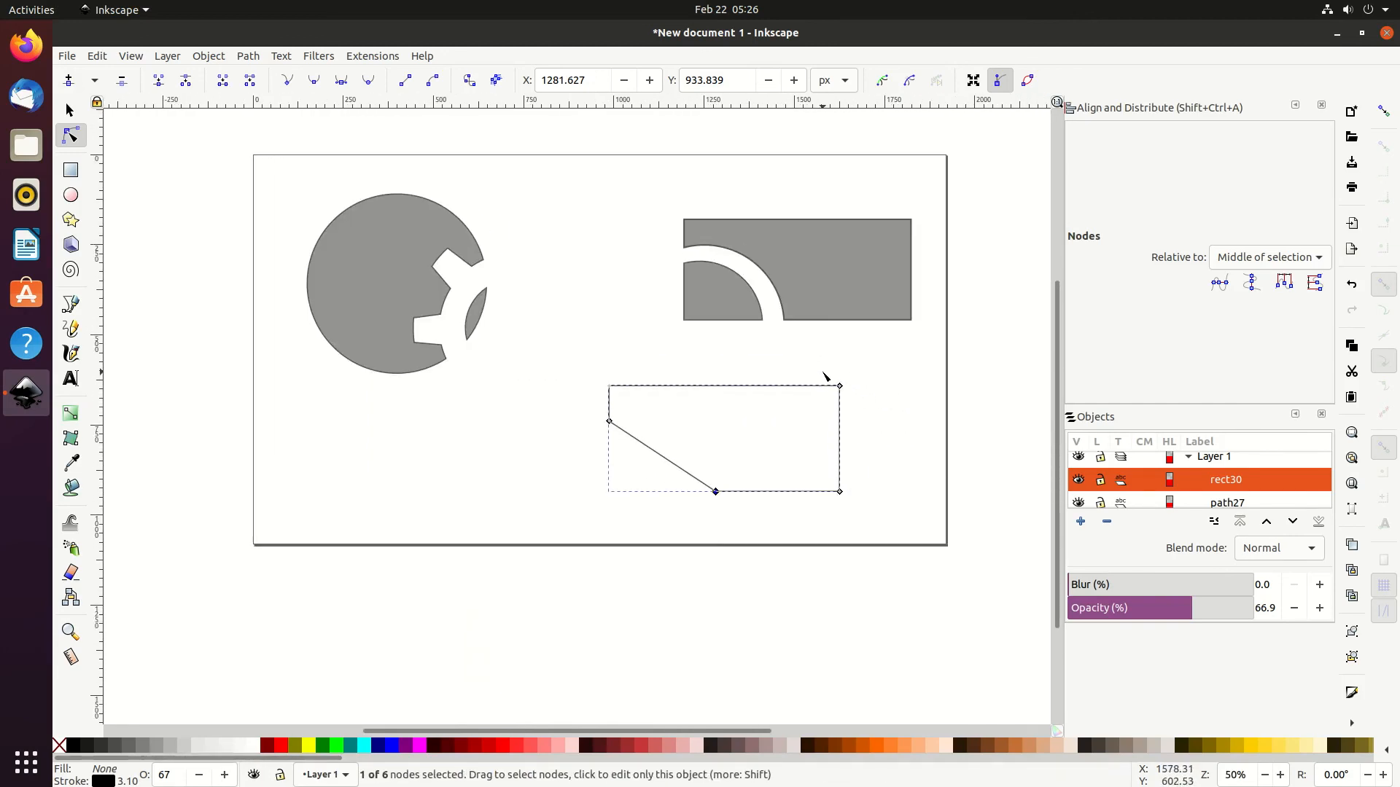
click(70, 110)
click(636, 602)
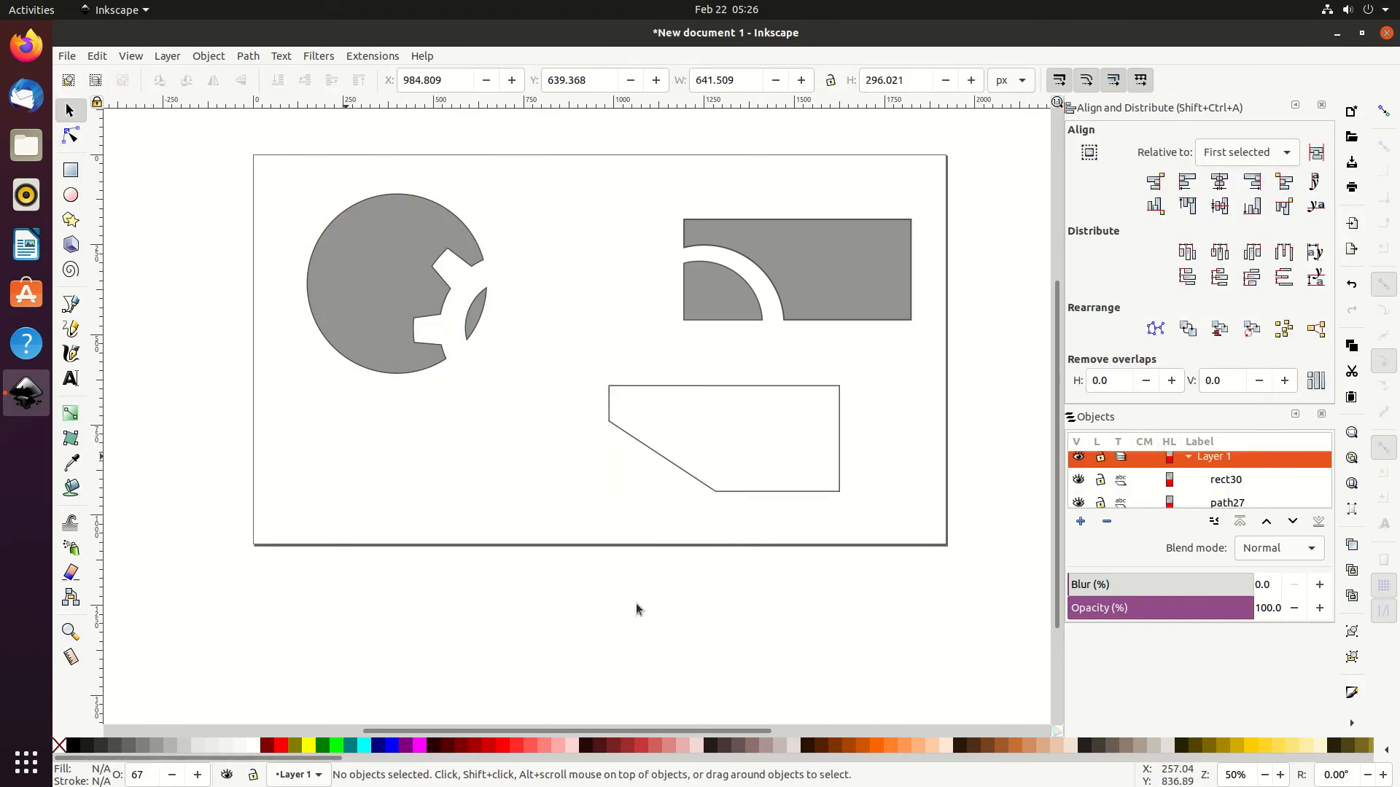